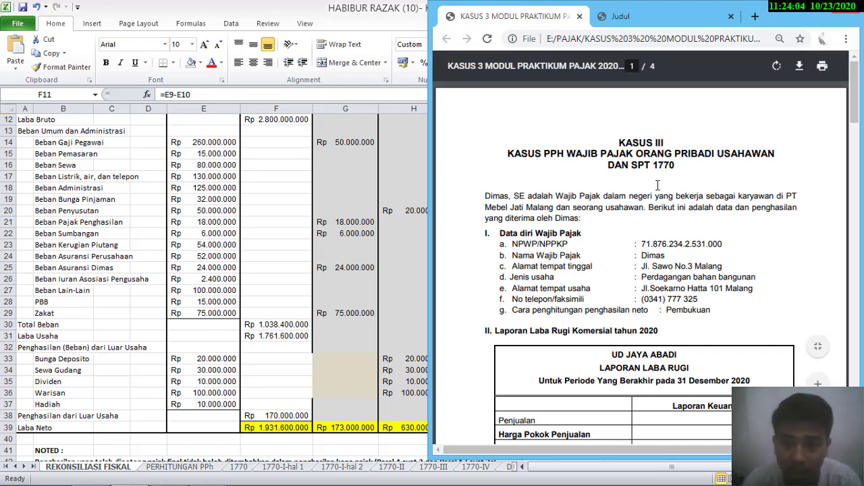
Check the 1770, 1770 S and 1770 SS criteria in the tax-form slides and return to the Kasus III document.
drag(854, 85, 854, 88)
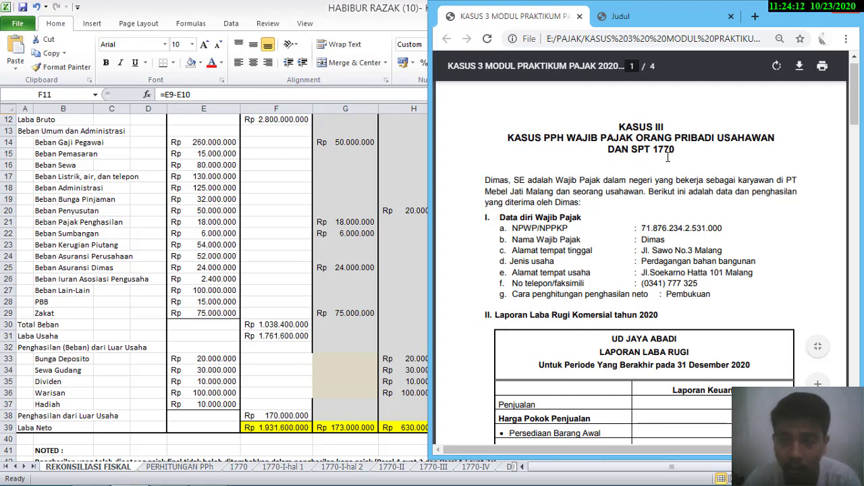
click(623, 16)
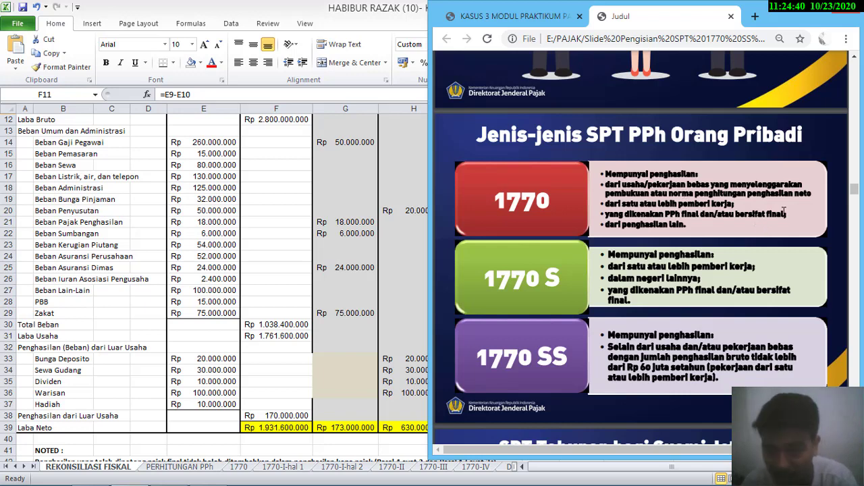
click(534, 17)
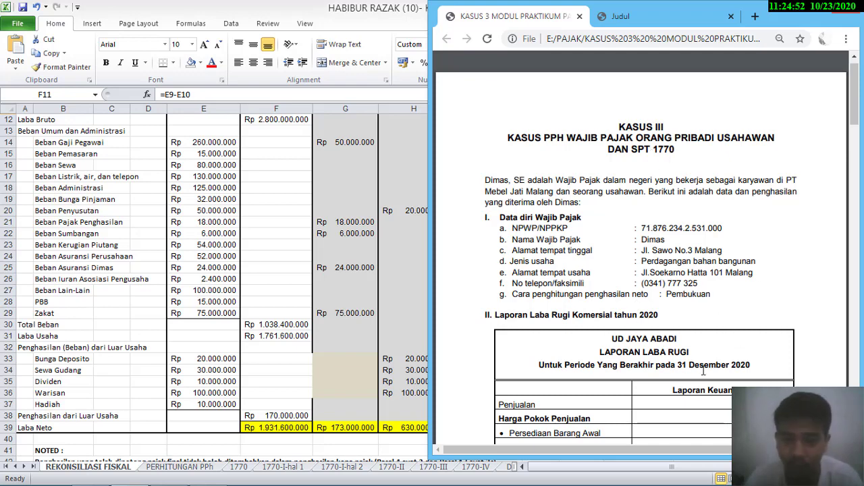
Review the Kasus III document through its assets, liabilities, family list and assignment instructions on page 4.
scroll(852, 112, down, 1)
drag(853, 111, 854, 376)
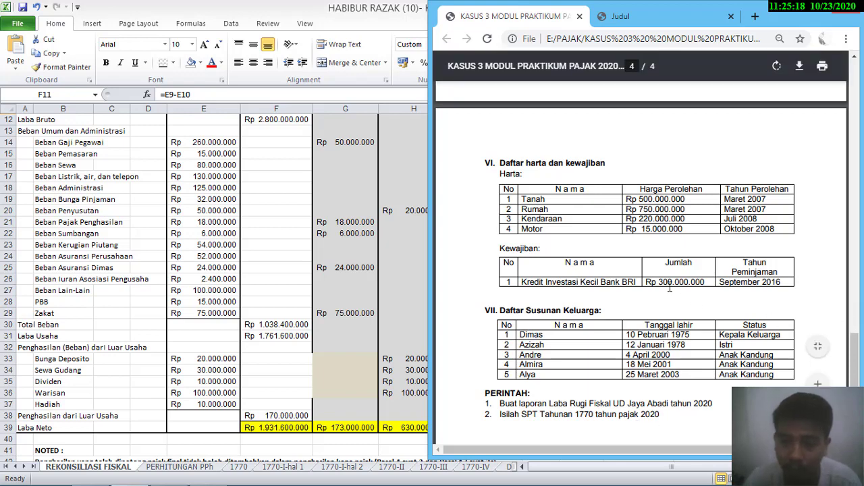
scroll(718, 395, down, 1)
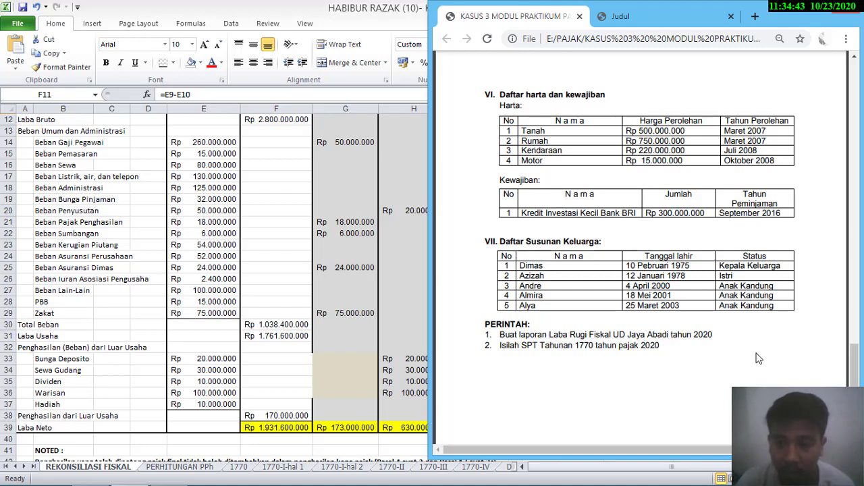
scroll(858, 362, up, 5)
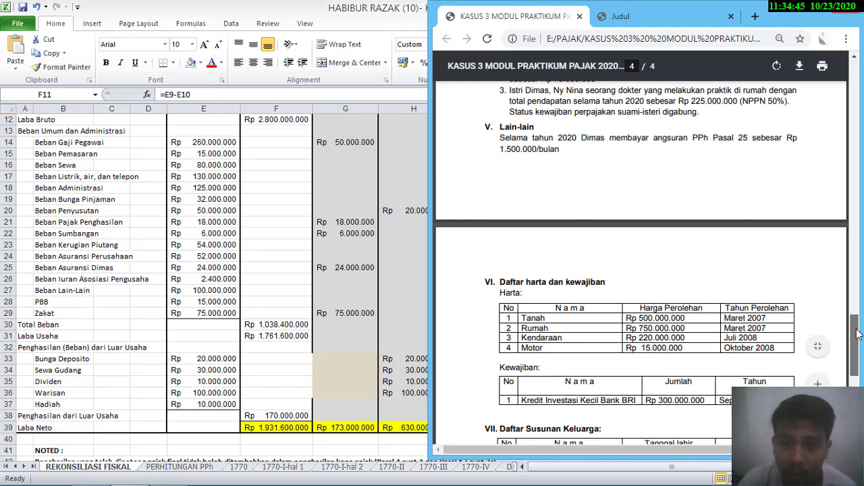
scroll(857, 363, down, 4)
Switch to Excel and review the accounting, fiscal correction and reconciliation columns of the REKONSILIASI FISKAL sheet.
key(alt+Tab)
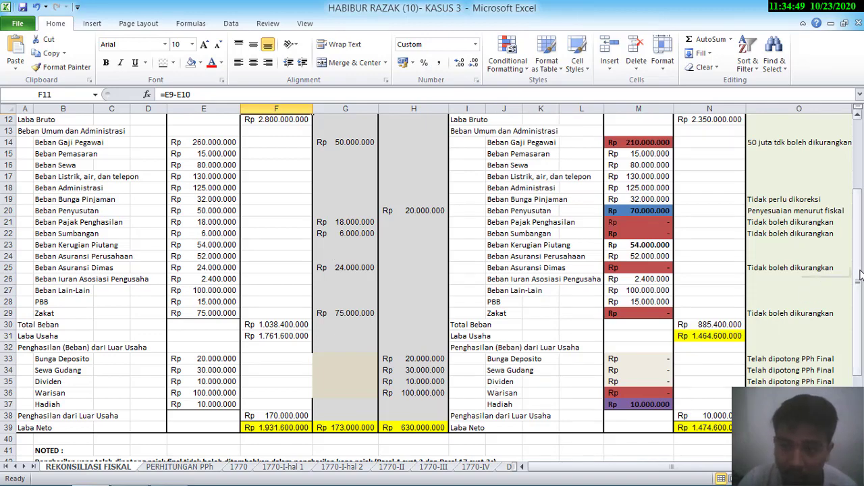
scroll(856, 196, up, 4)
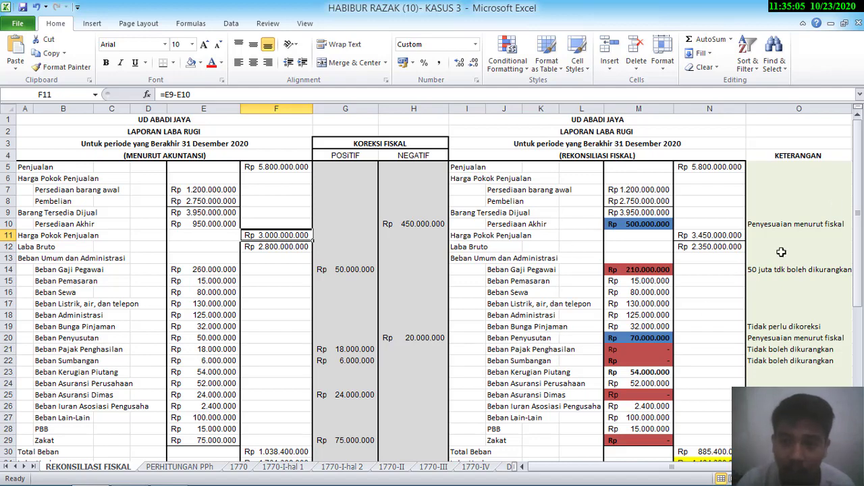
mouse_move(858, 189)
mouse_down()
mouse_move(859, 198)
mouse_move(858, 188)
mouse_up()
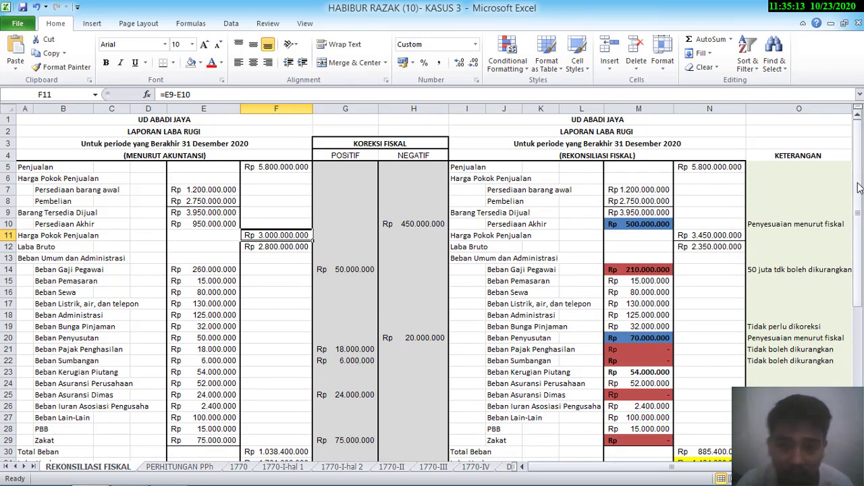
mouse_move(858, 188)
mouse_down()
mouse_move(858, 195)
mouse_move(858, 187)
mouse_up()
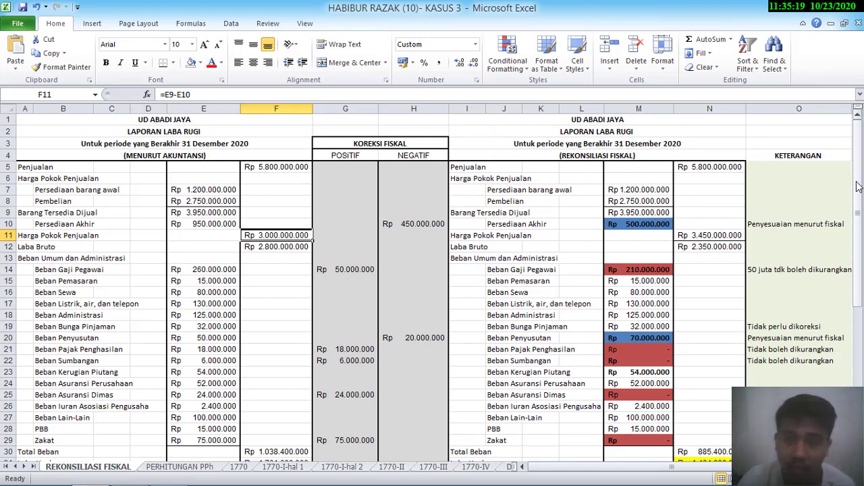
drag(859, 187, 860, 183)
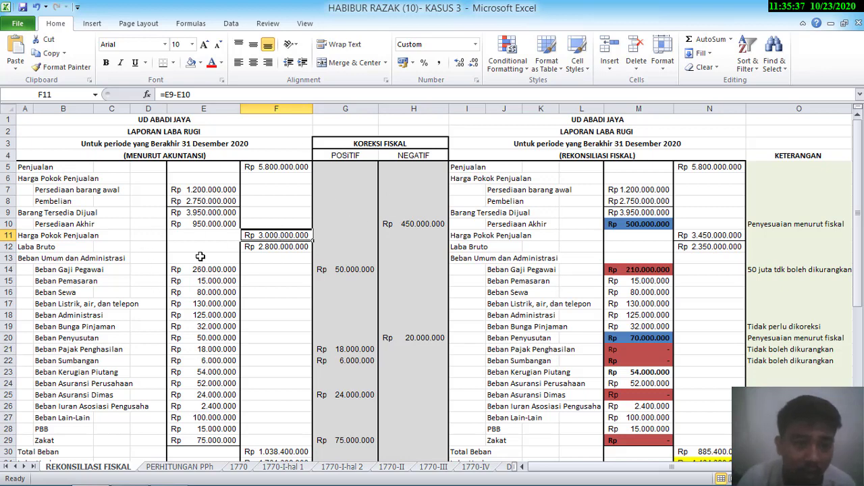
Switch to Chrome and read section III of the case, the information related to the income statement.
mouse_move(181, 472)
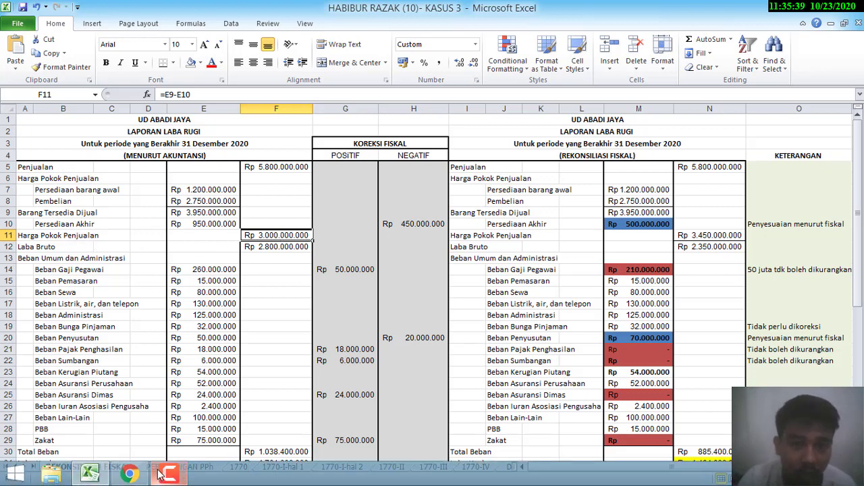
click(130, 474)
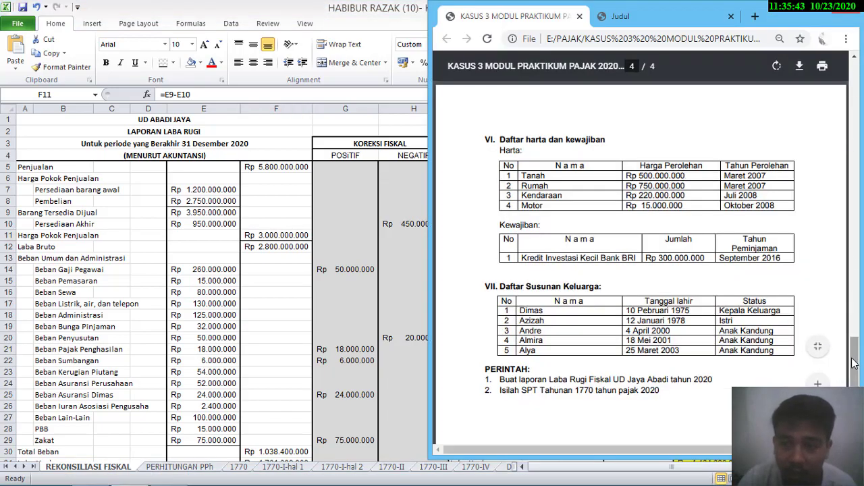
drag(857, 356, 856, 267)
scroll(830, 265, down, 2)
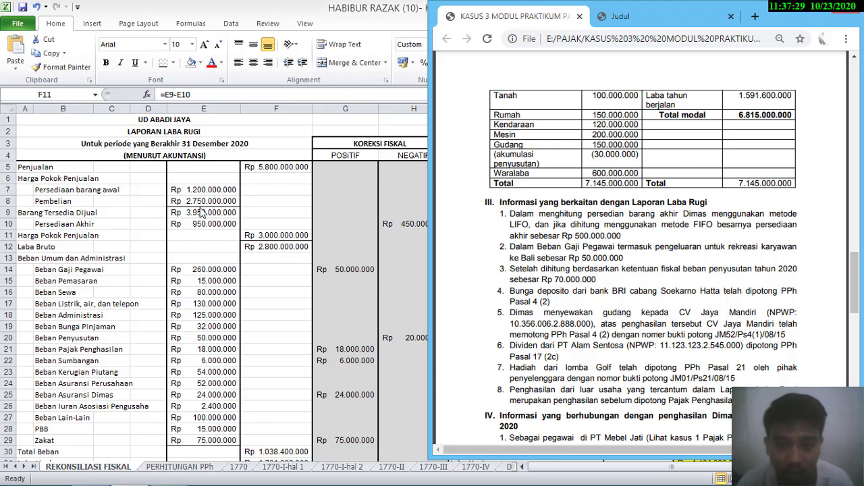
Switch to Excel and inspect the accounting, fiscal and negative-correction amounts for Persediaan Akhir in row 10.
key(alt+Tab)
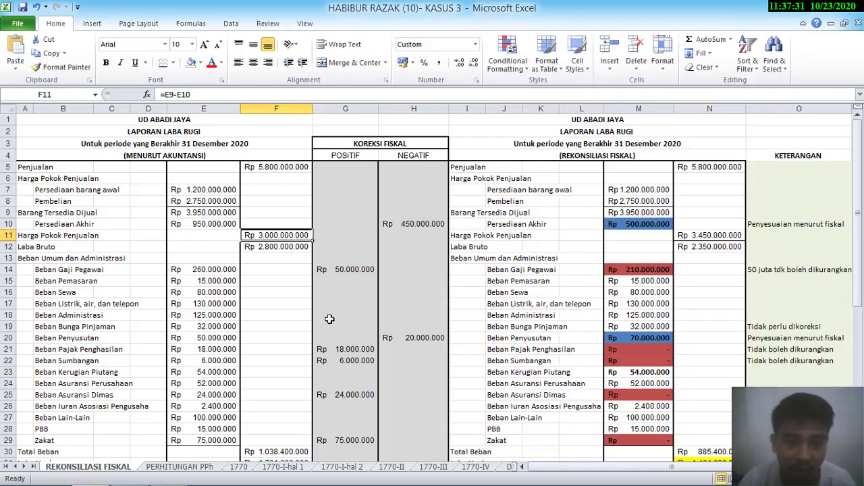
click(214, 226)
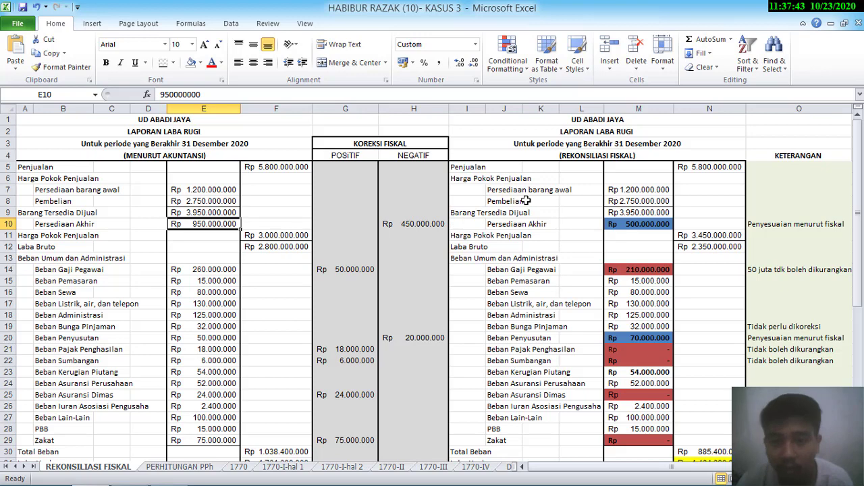
click(644, 224)
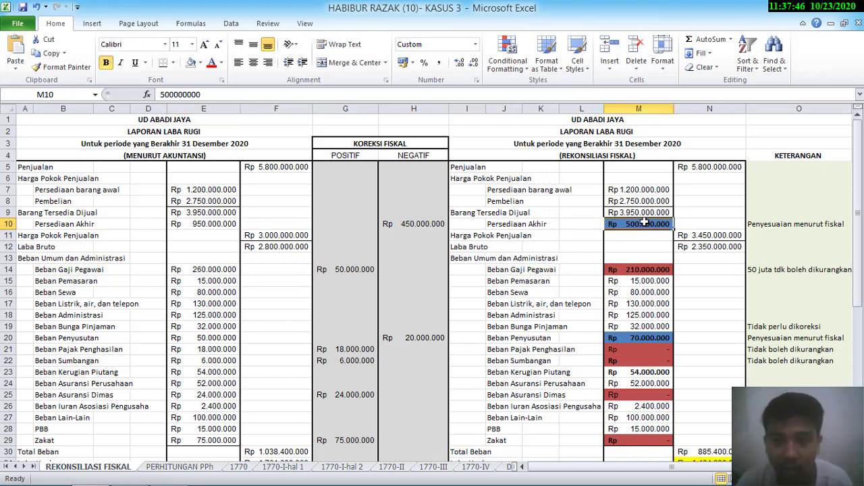
click(412, 228)
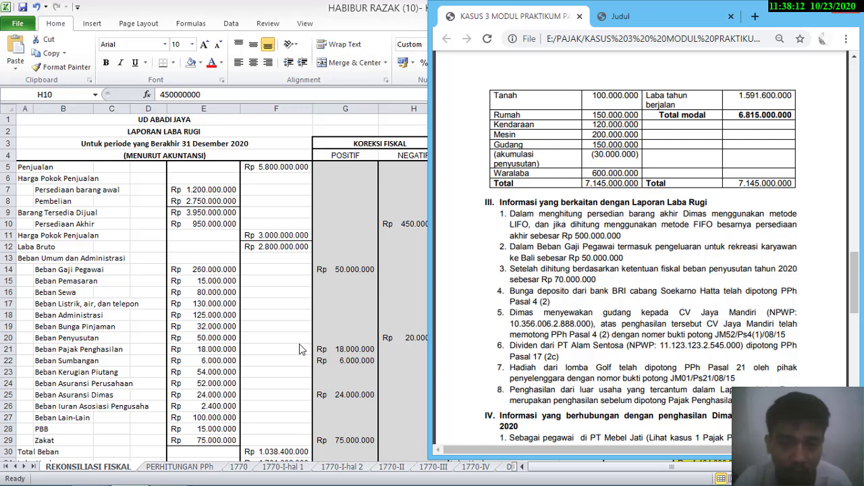
Return to the Excel sheet and inspect the positive correction and fiscal amount for Beban Gaji Pegawai in row 14.
key(alt+Tab)
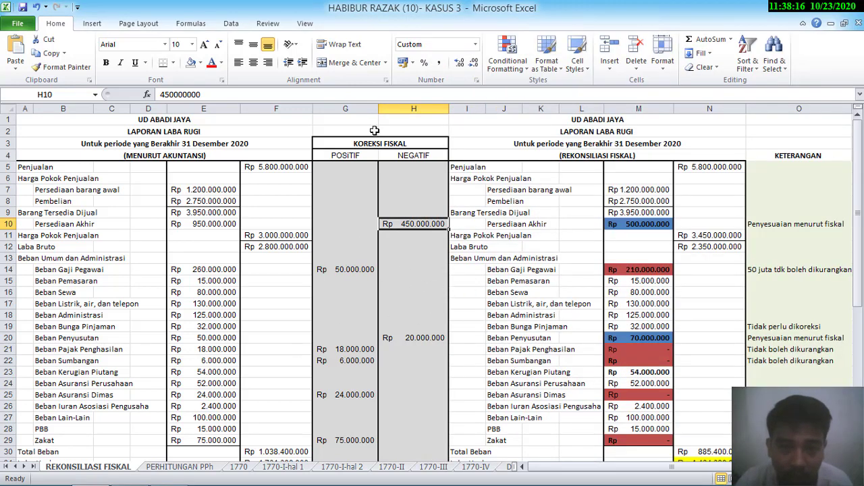
click(365, 270)
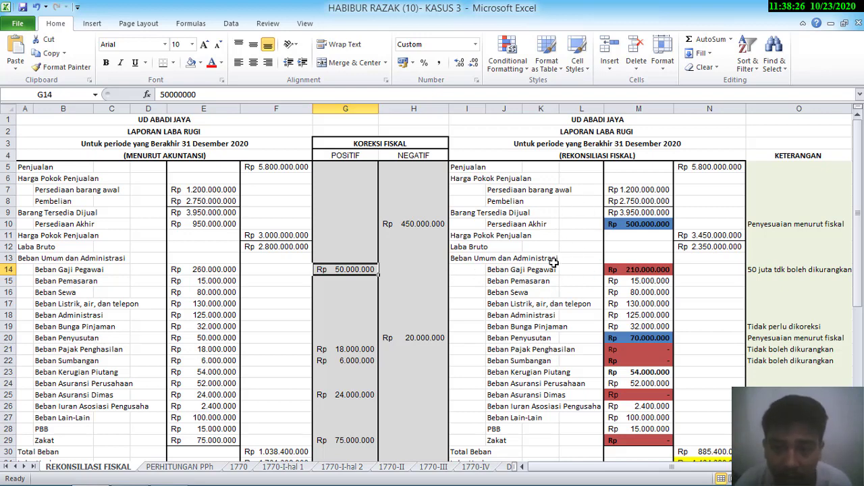
click(637, 278)
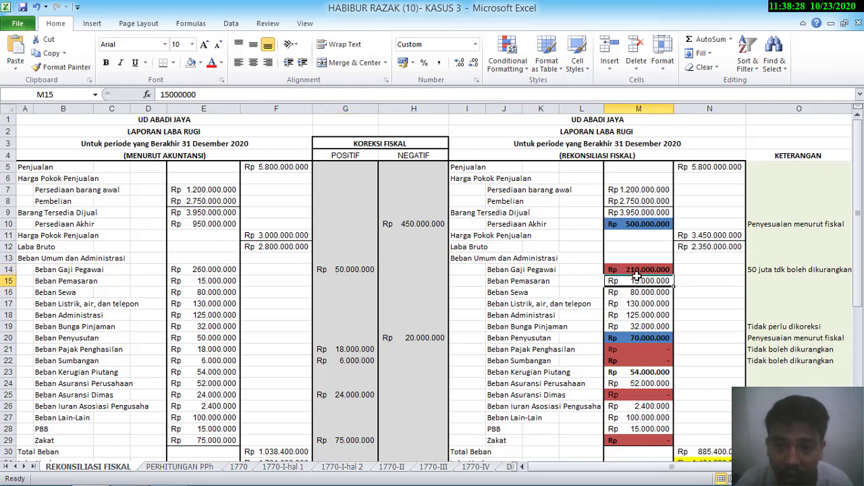
click(643, 269)
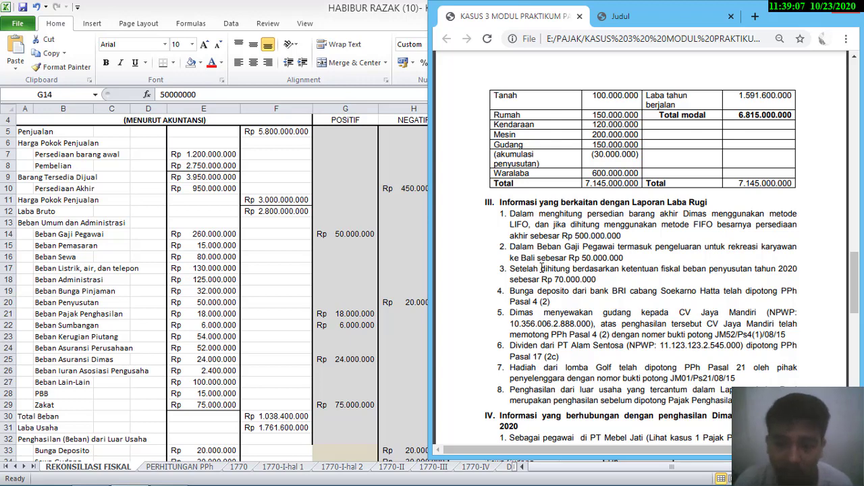
Return to the Excel sheet and compare the accounting, fiscal and negative-correction amounts for Beban Penyusutan in row 20.
key(alt+Tab)
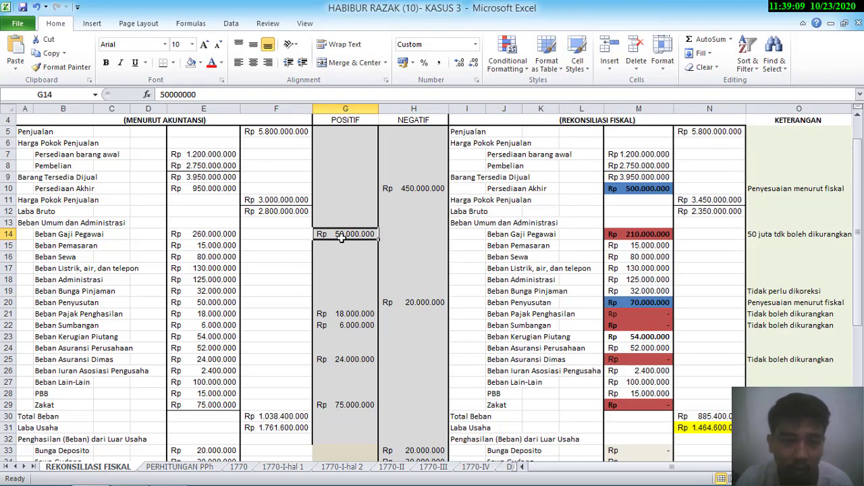
click(205, 304)
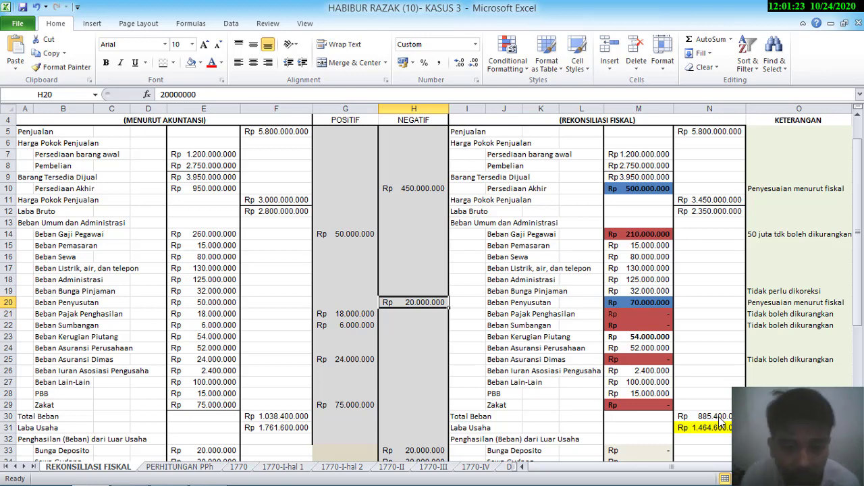
click(226, 303)
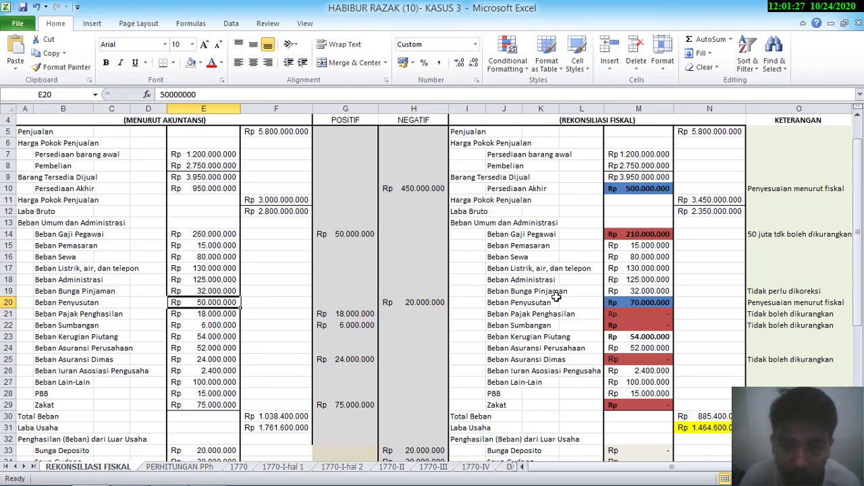
click(522, 304)
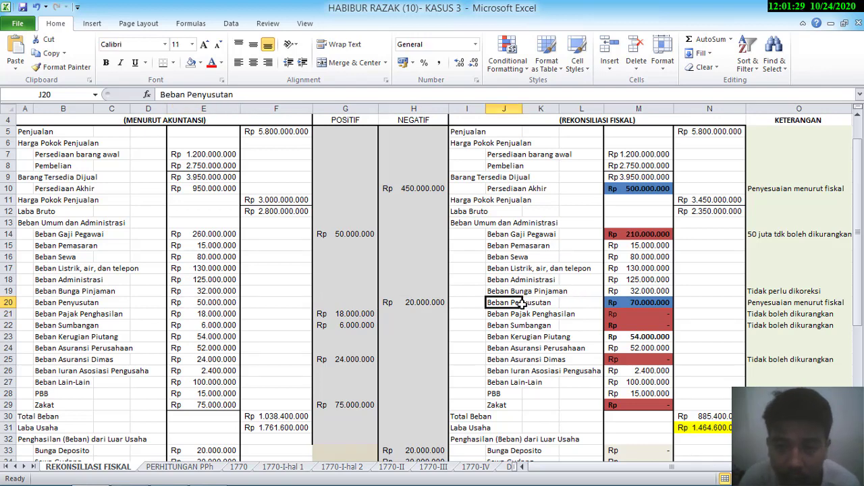
click(636, 302)
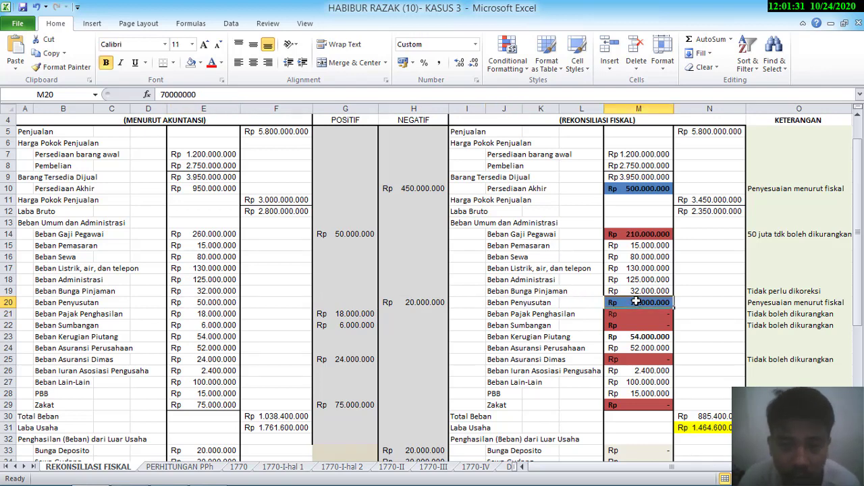
click(404, 301)
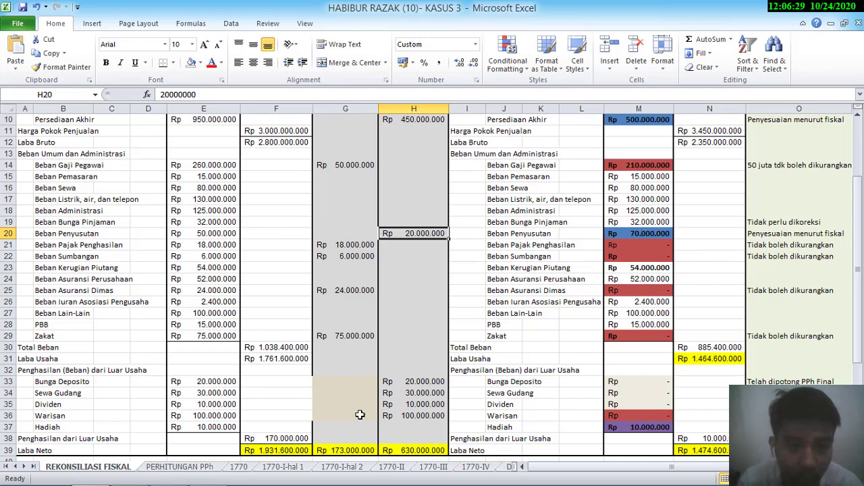
Inspect the positive-correction cells for Beban Pajak Penghasilan and Beban Kerugian Piutang against the remarks column.
click(345, 246)
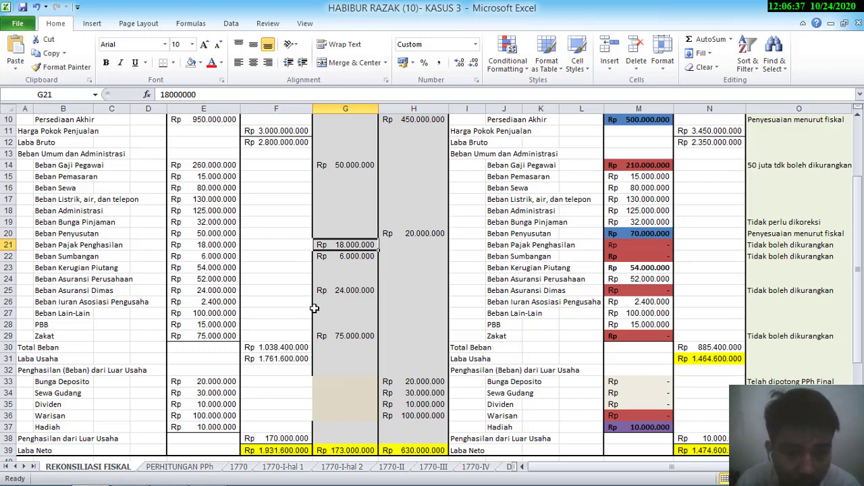
click(346, 266)
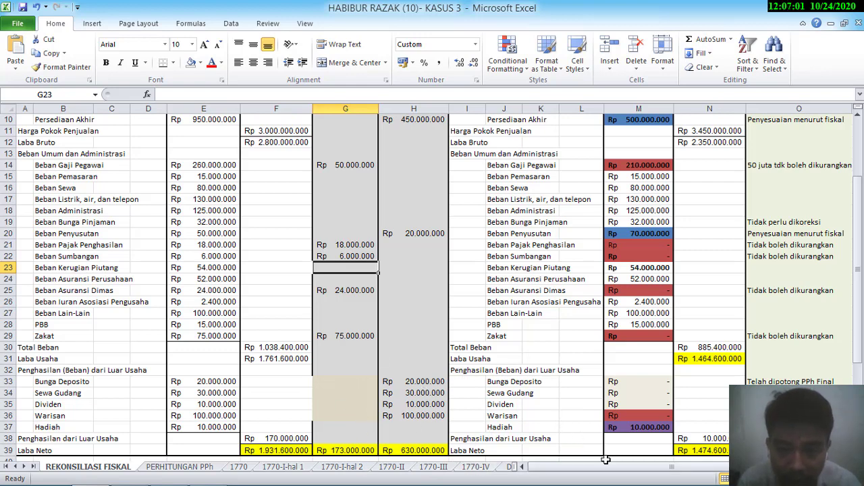
scroll(623, 471, right, 1)
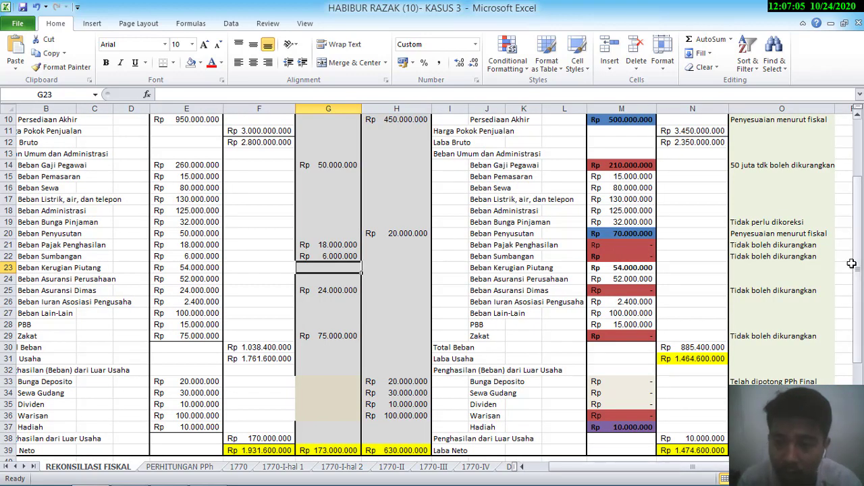
Review the fiscal reconciliation from its heading down to the final-tax notes beneath Laba Neto.
drag(858, 269, 857, 196)
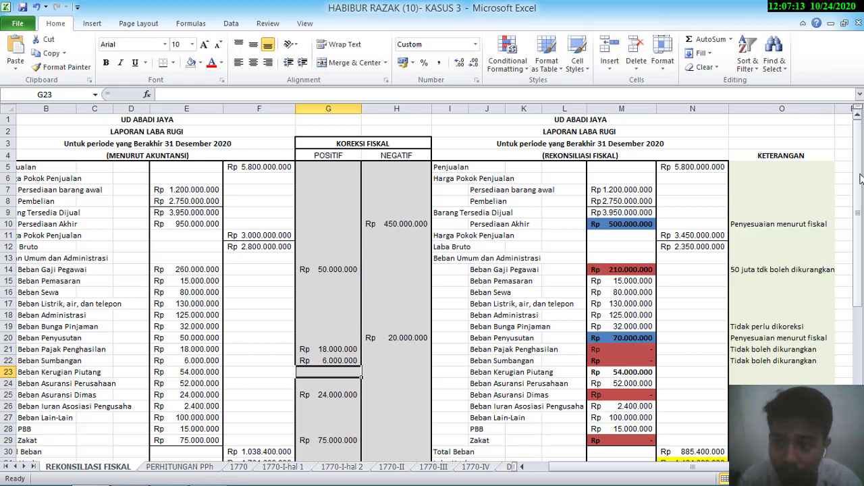
mouse_move(861, 177)
mouse_down()
mouse_move(858, 199)
mouse_move(857, 182)
mouse_up()
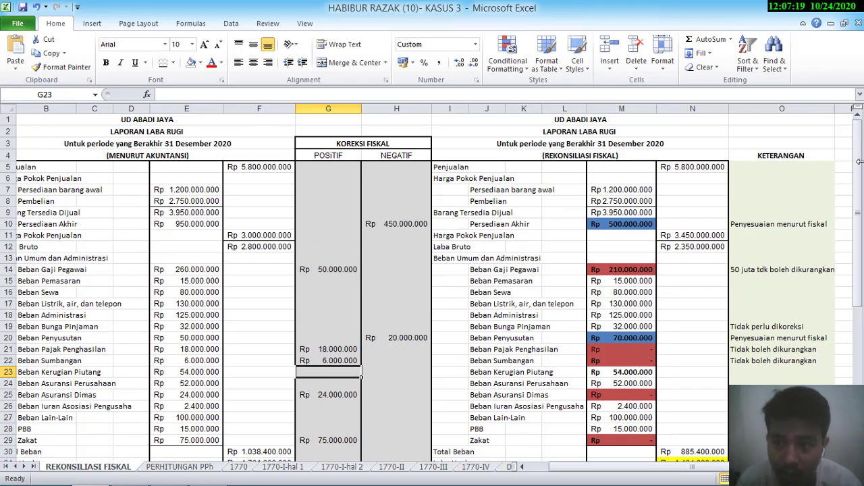
drag(859, 164, 860, 263)
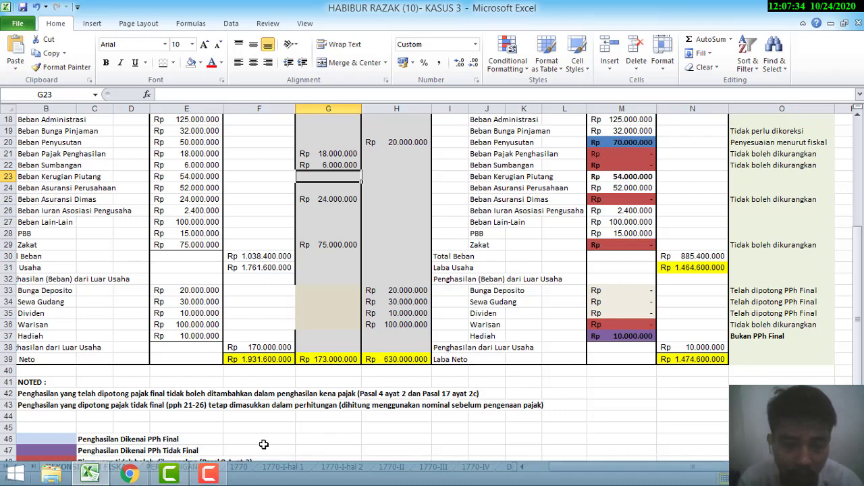
Switch to the Kasus 3 document in the browser and read from section IV down to the PERINTAH instructions.
click(130, 474)
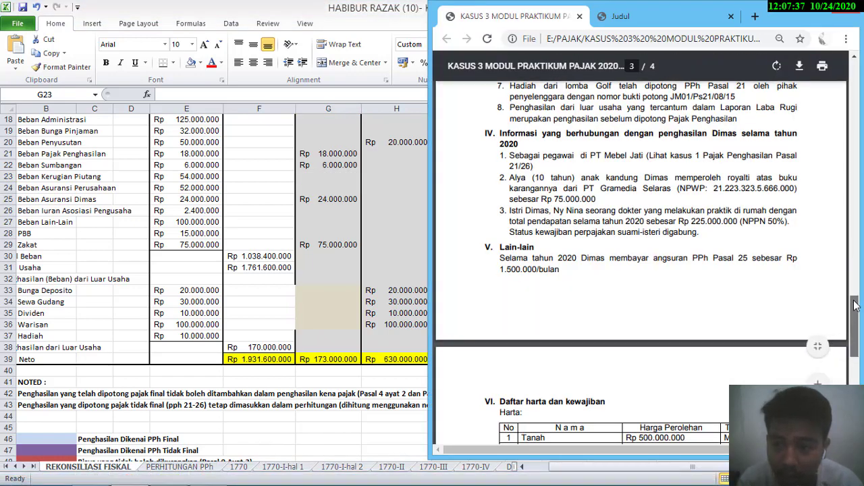
scroll(766, 334, down, 5)
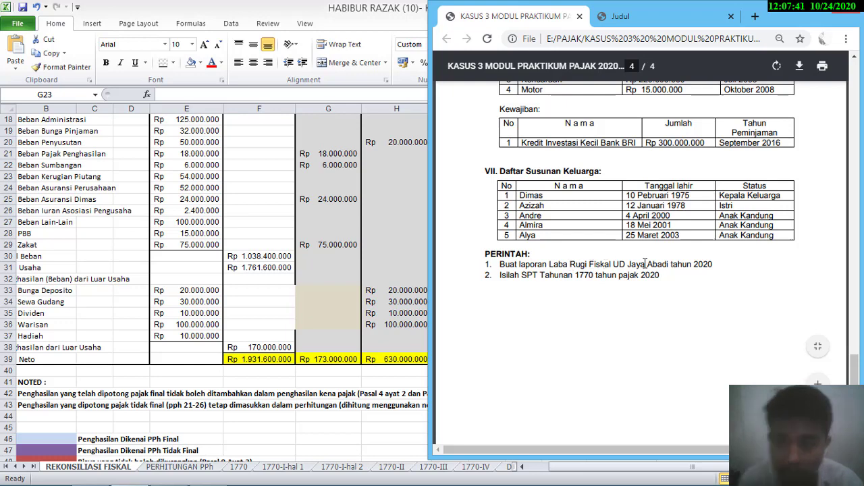
key(alt+Tab)
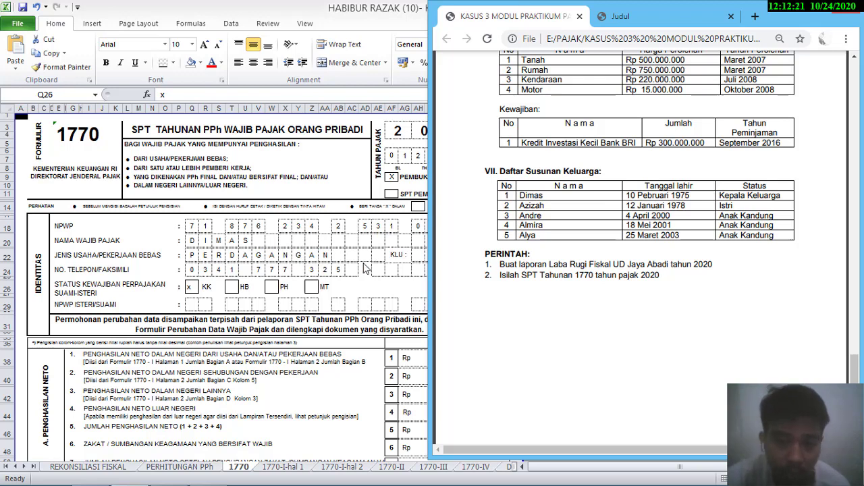
Return to the Excel workbook and review the identity section and net income lines of the 1770 form.
key(alt+Tab)
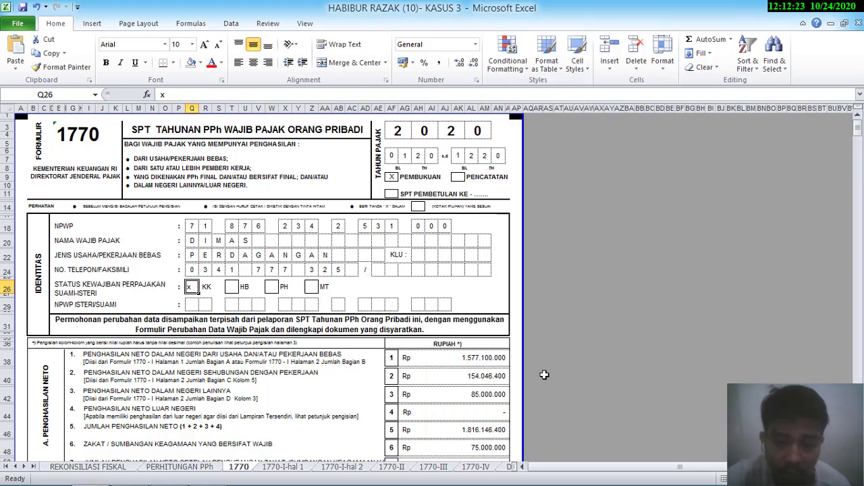
click(578, 378)
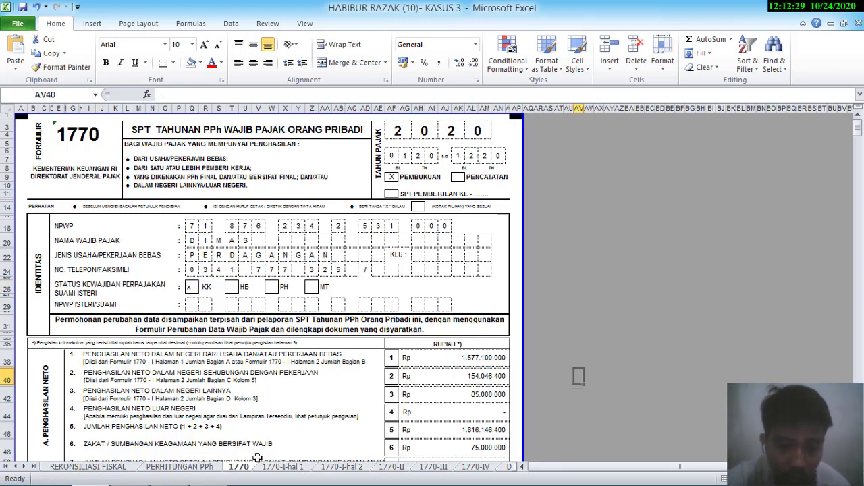
mouse_move(857, 135)
mouse_down()
mouse_move(858, 144)
mouse_move(858, 131)
mouse_up()
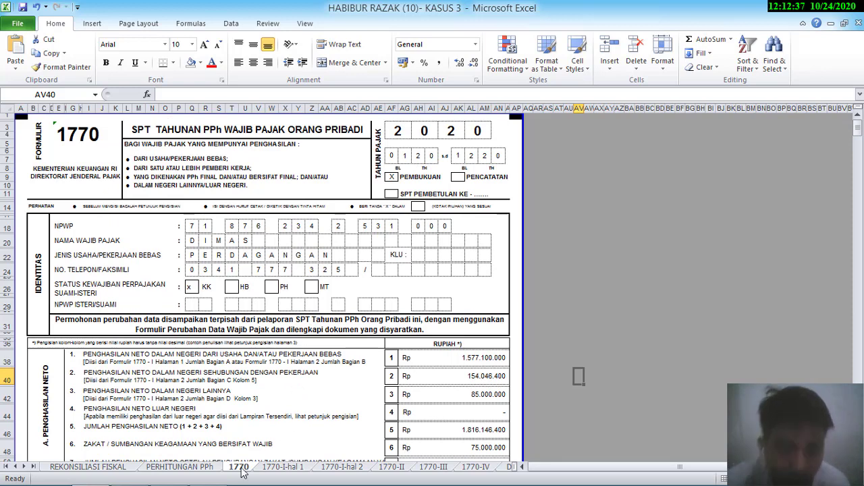
Open the 1770-I hal 1 sheet and review its heading, taxpayer identity and the accountant and consultant fields in Bagian A.
click(283, 467)
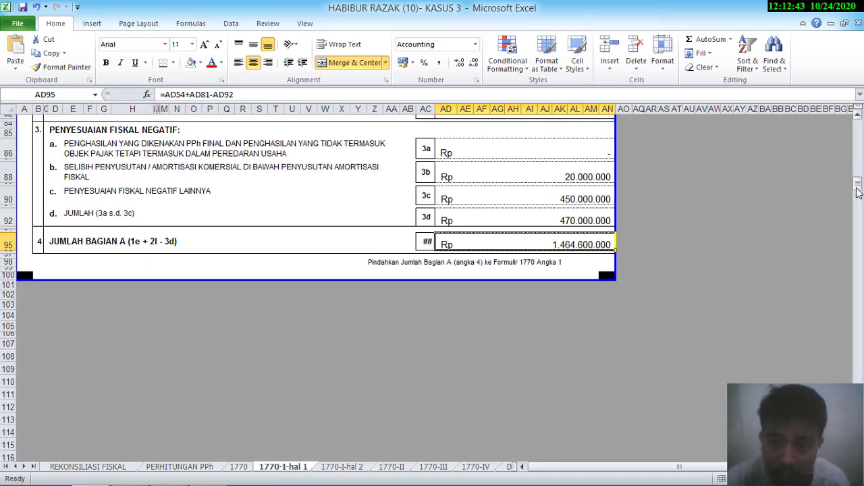
drag(857, 192, 859, 133)
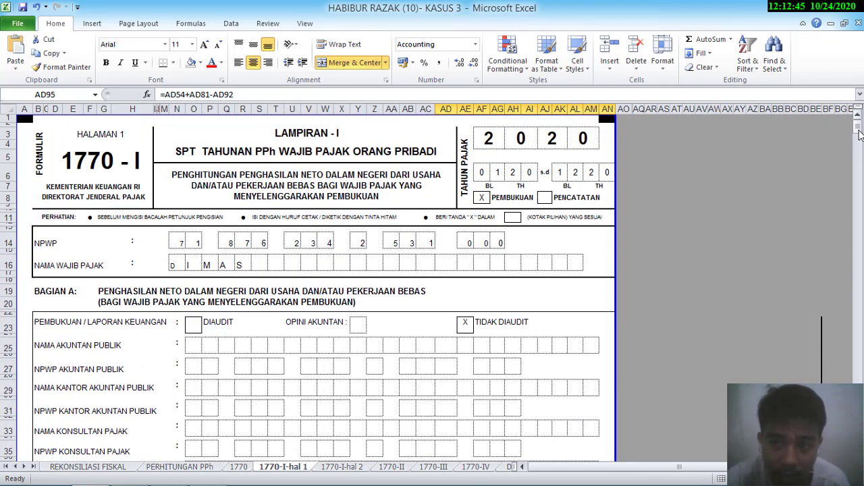
click(859, 130)
scroll(859, 128, down, 2)
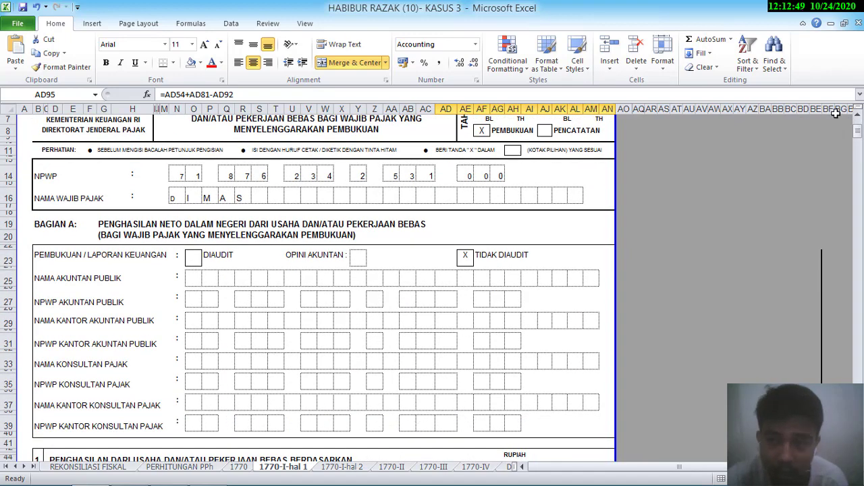
drag(859, 135, 859, 128)
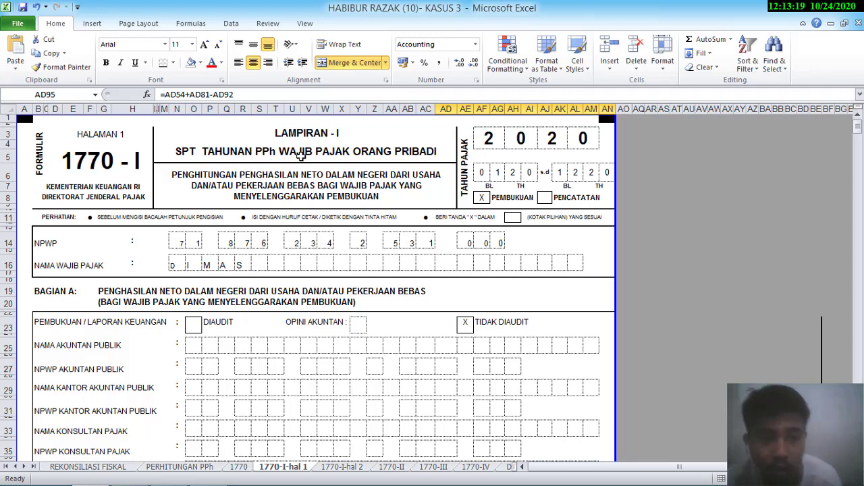
Inspect the Tahun Pajak year cells and the start and end period cells in the 1770-I heading.
click(489, 141)
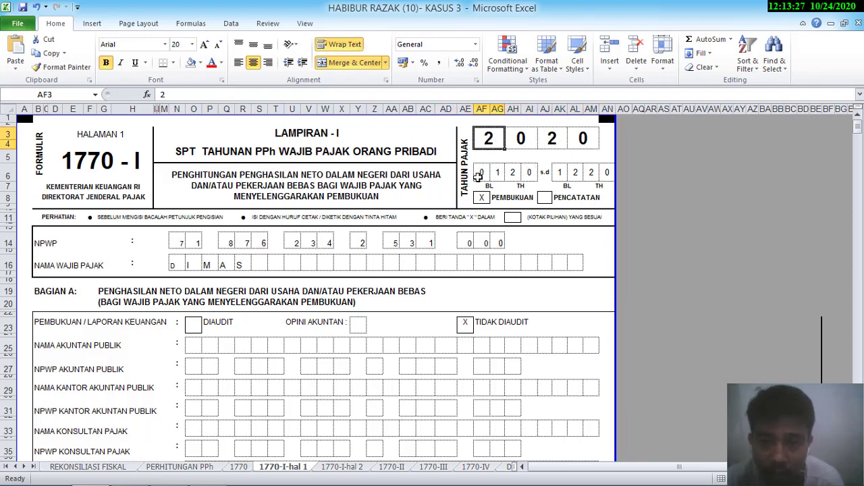
click(480, 174)
click(501, 174)
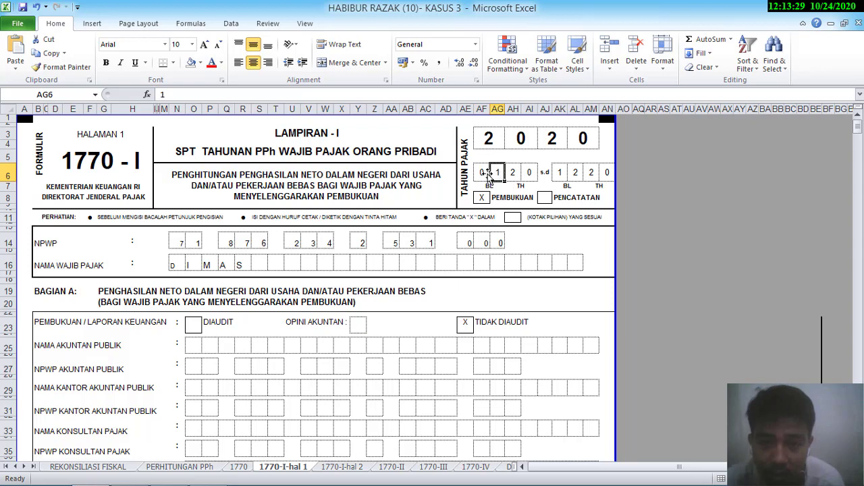
click(486, 175)
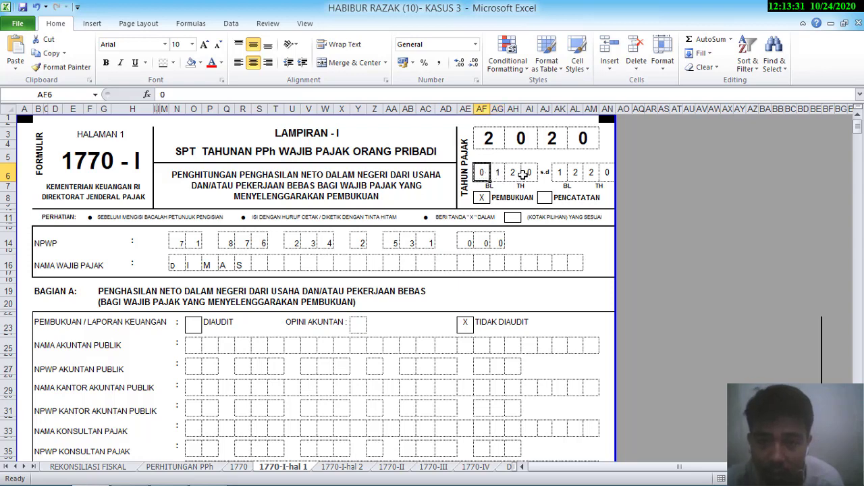
click(530, 172)
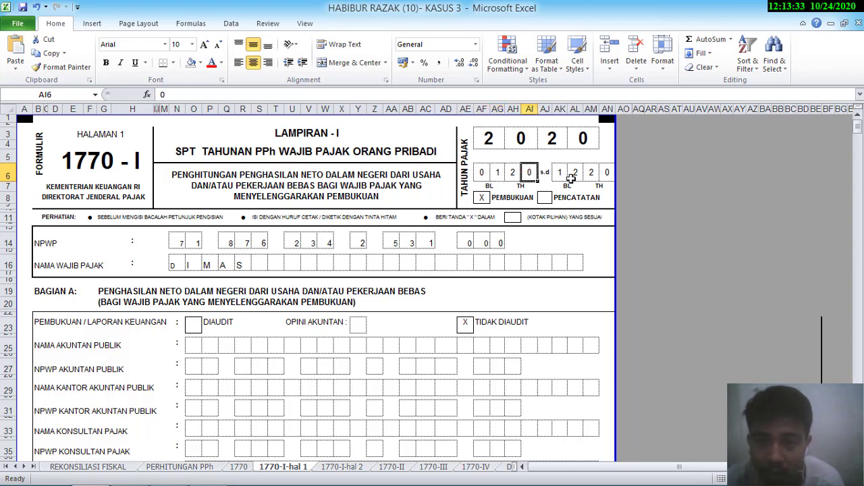
click(607, 173)
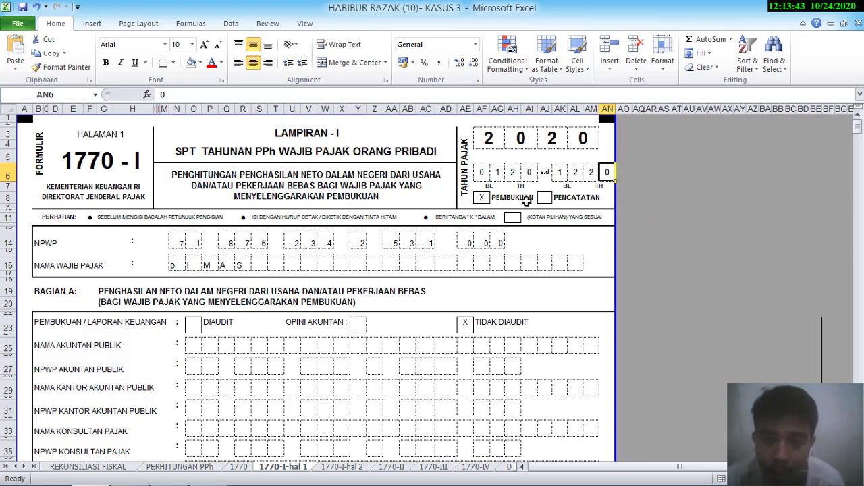
Mark the PEMBUKUAN box with X and check the TIDAK DIAUDIT box in Bagian A.
click(479, 197)
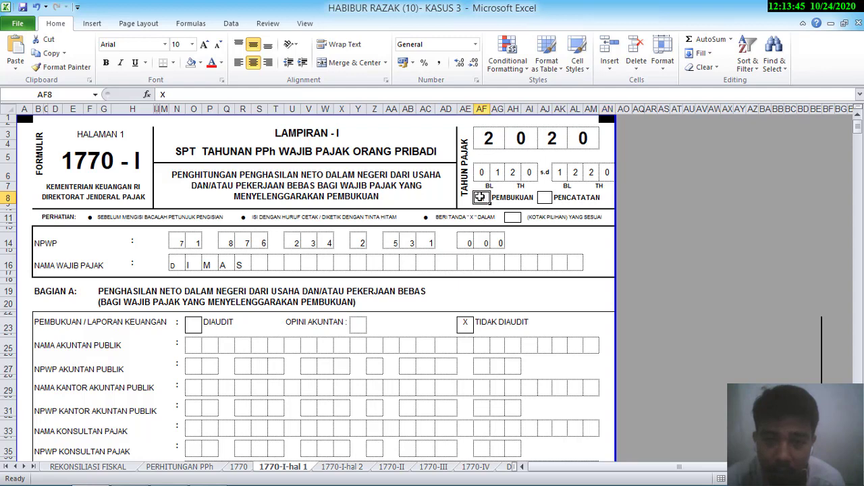
text(X)
key(Return)
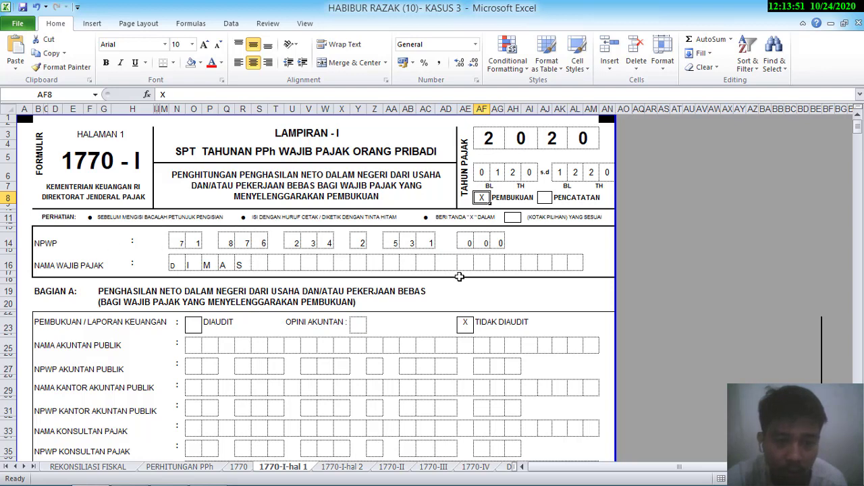
click(465, 323)
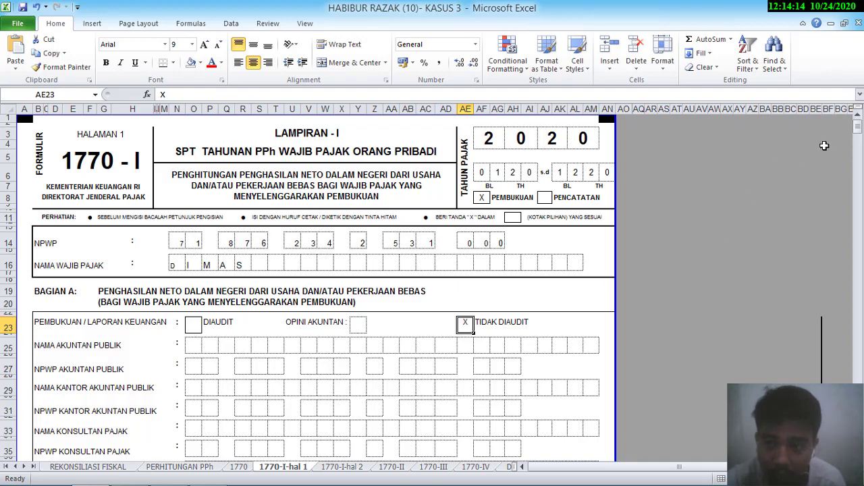
View the commercial income section of 1770-I, and look up its source figures in the accounting columns of REKONSILIASI FISKAL, starting from Penjualan.
drag(857, 135, 859, 158)
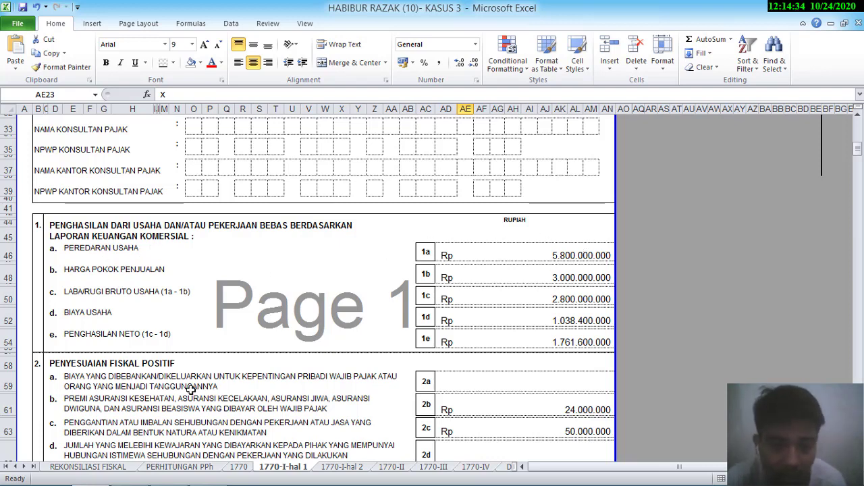
click(92, 470)
drag(856, 273, 856, 166)
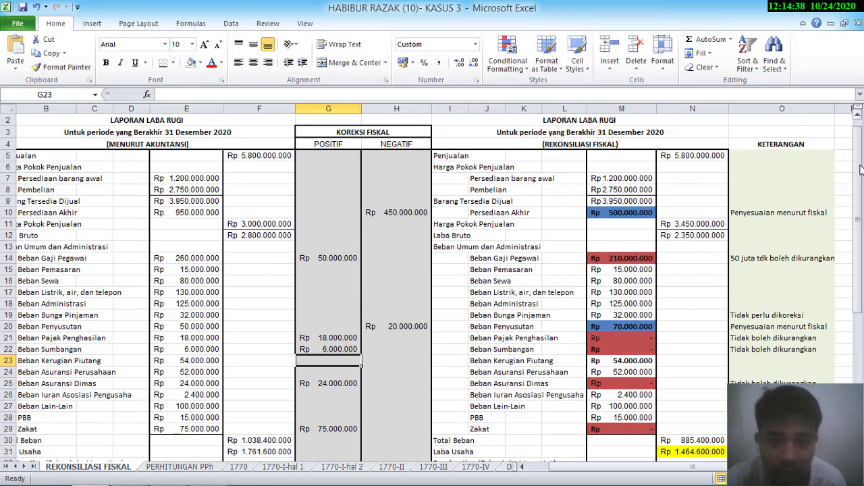
click(251, 157)
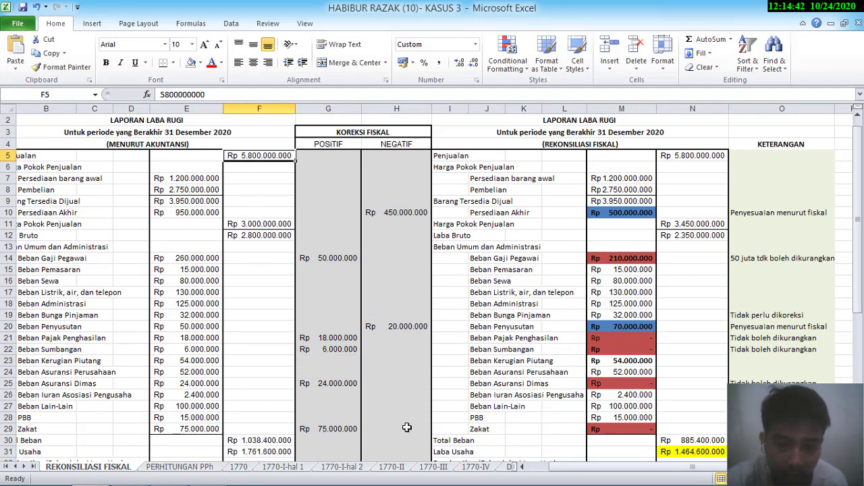
drag(571, 476, 535, 475)
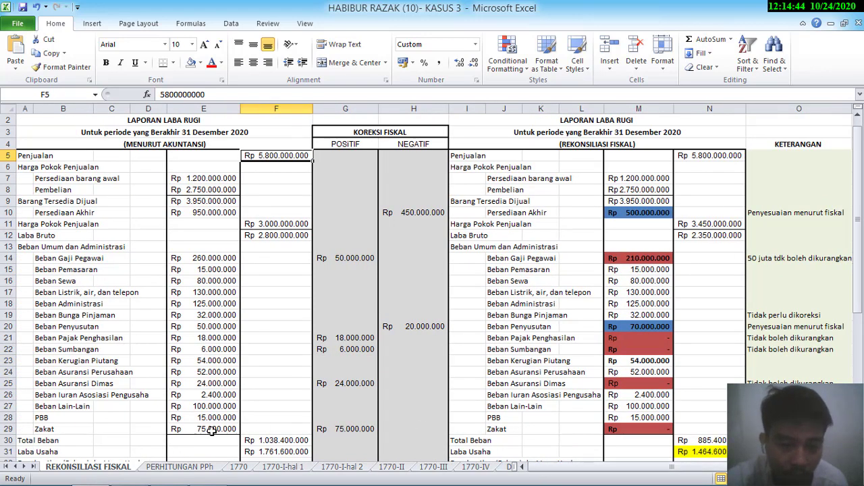
Return to the 1770-I hal 1 sheet and inspect the gross profit, Biaya Usaha and Penghasilan Neto cells in lines 1c to 1e.
click(282, 469)
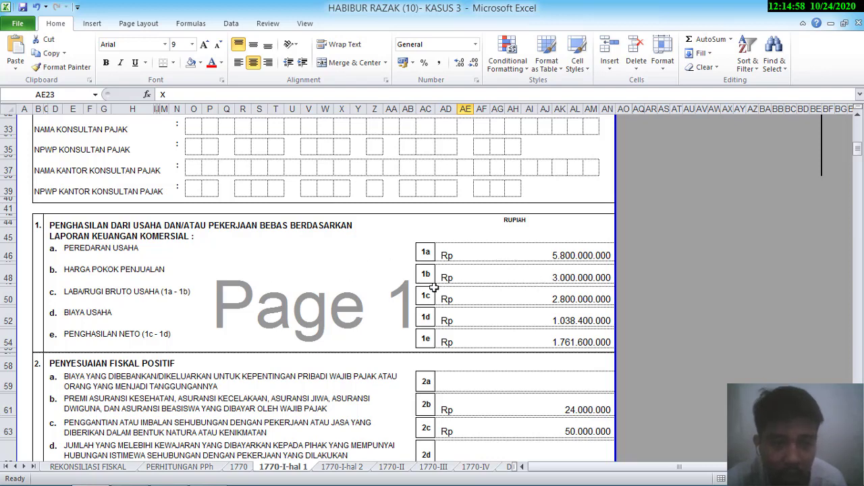
click(559, 294)
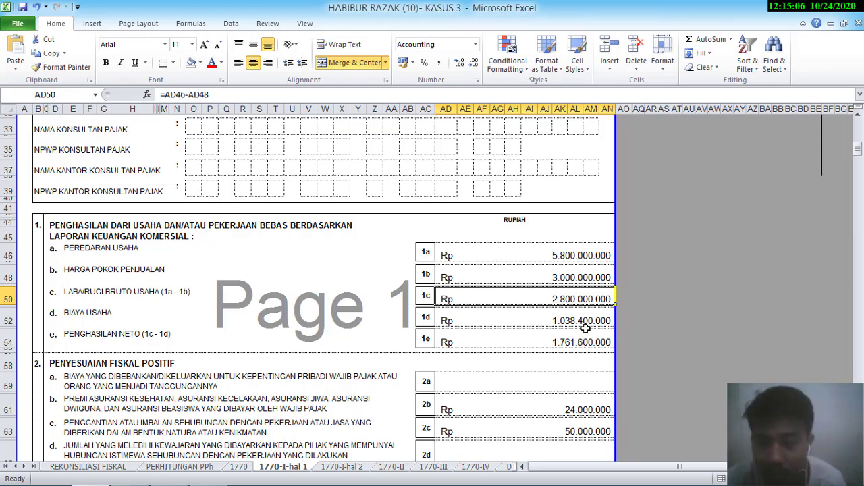
click(544, 320)
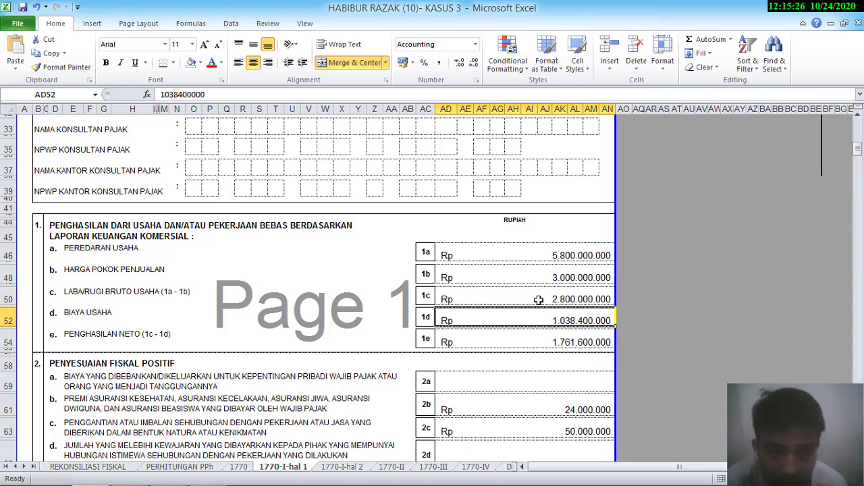
click(540, 299)
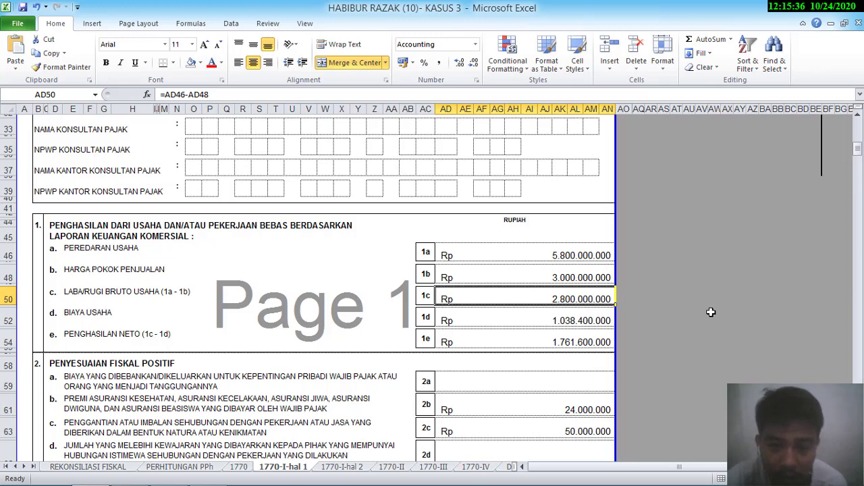
click(589, 345)
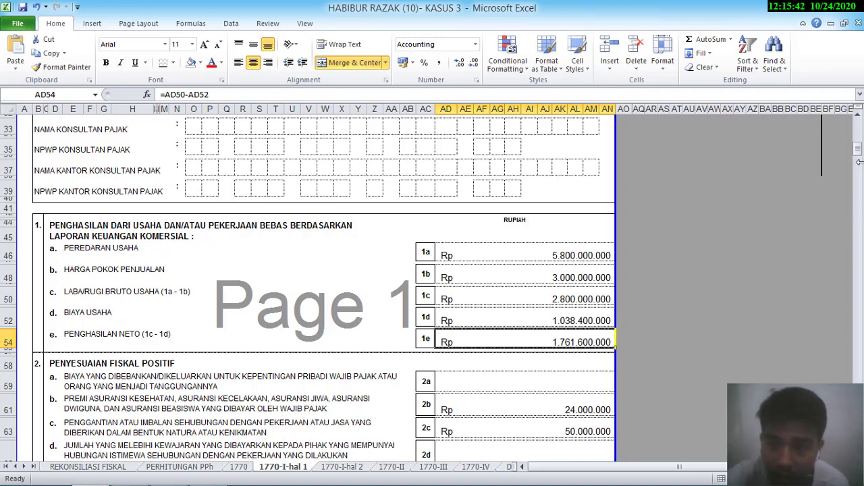
View the Penyesuaian Fiskal Positif section and compare it with the positive correction column in REKONSILIASI FISKAL.
drag(858, 150, 859, 163)
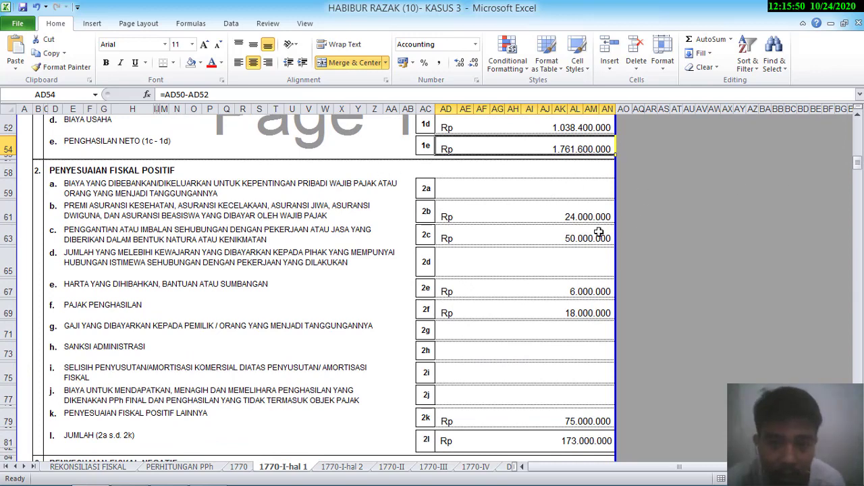
click(117, 469)
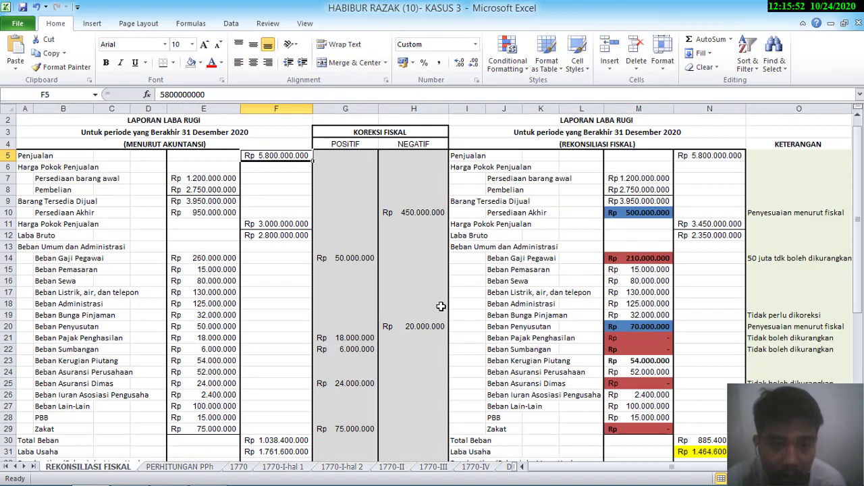
drag(861, 152, 860, 166)
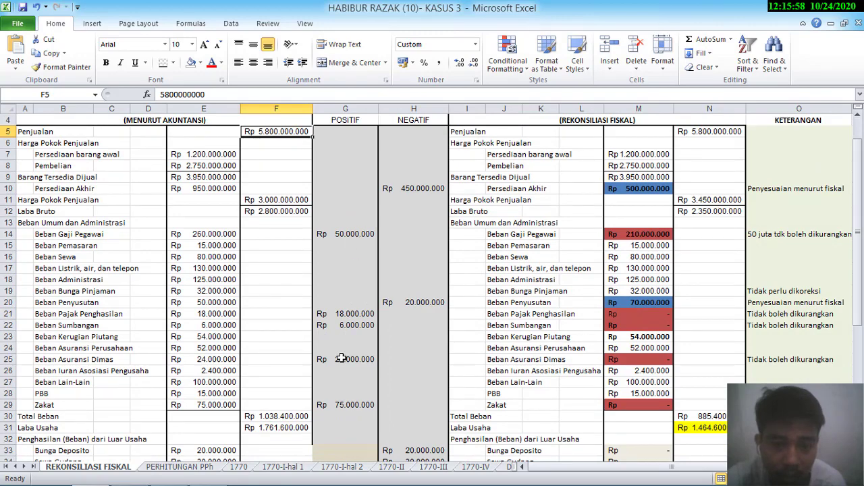
Return to the 1770-I hal 1 sheet and inspect the positive adjustments in lines 2b to 2k and their total in line 2l.
click(285, 468)
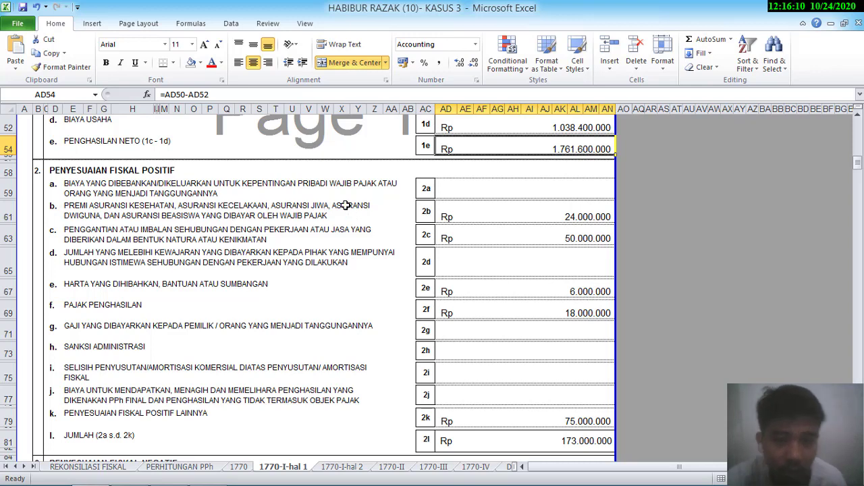
click(554, 213)
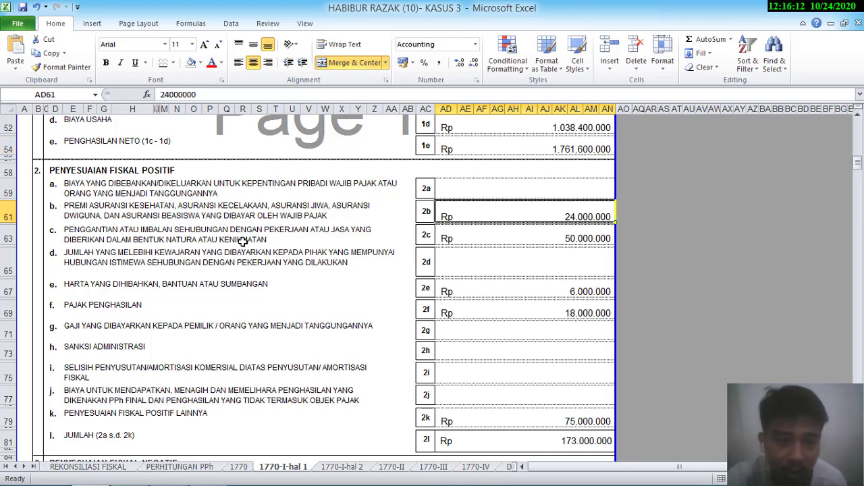
click(544, 243)
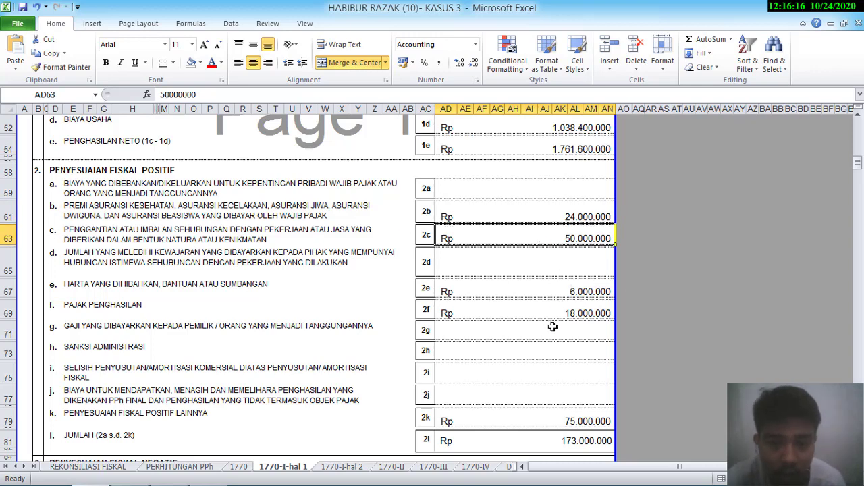
drag(591, 216, 579, 418)
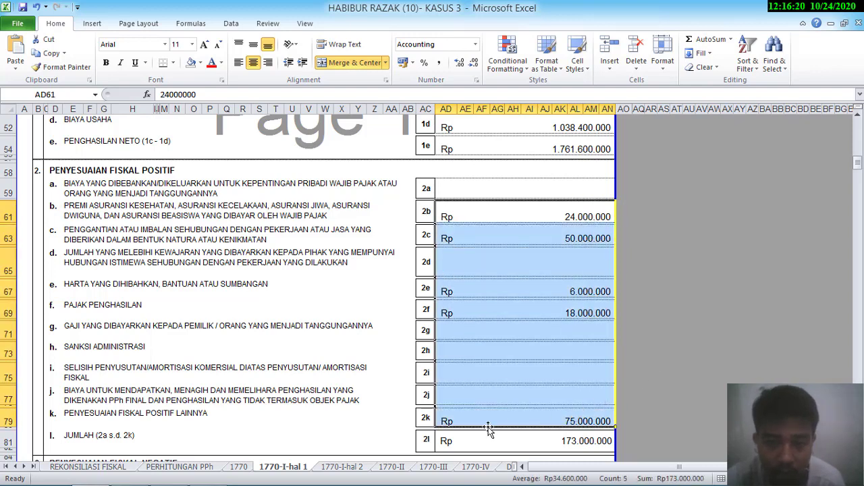
click(588, 443)
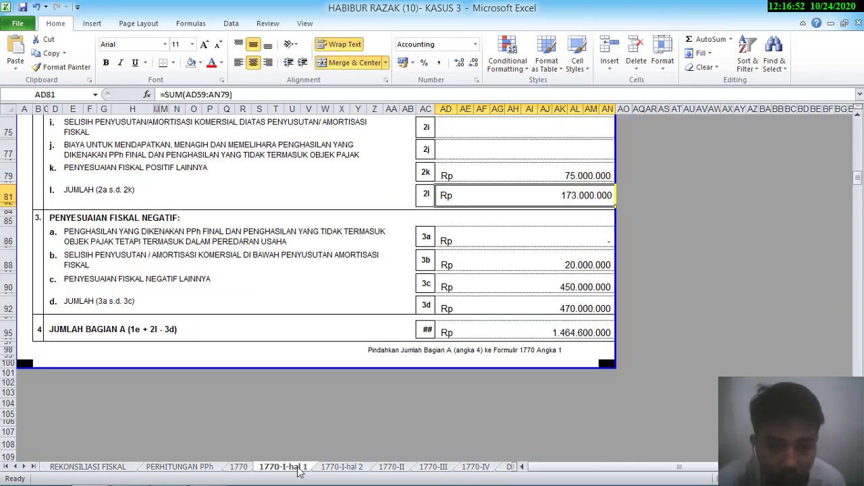
Inspect the depreciation difference in line 3b of Penyesuaian Fiskal Negatif, and look up its source, Beban Penyusutan, in REKONSILIASI FISKAL.
scroll(521, 301, down, 8)
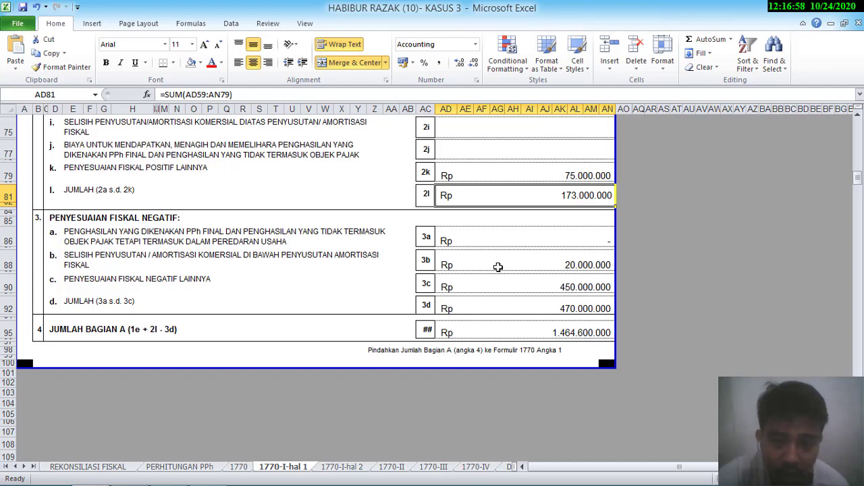
click(582, 267)
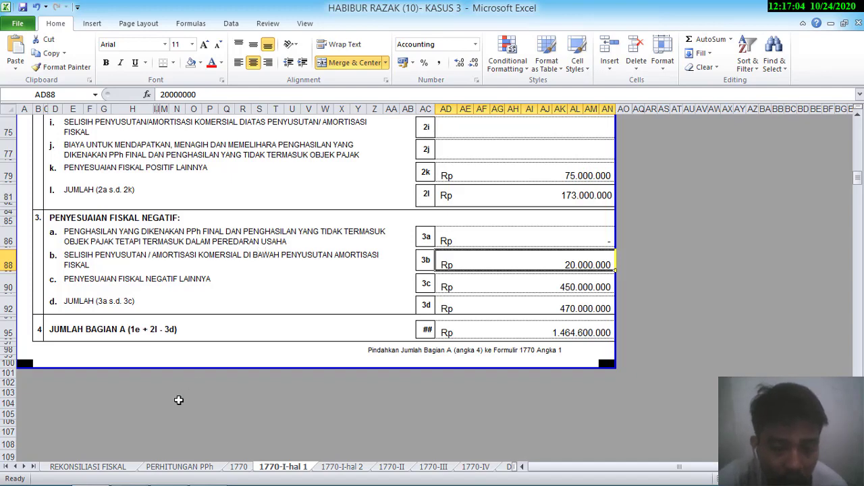
click(95, 468)
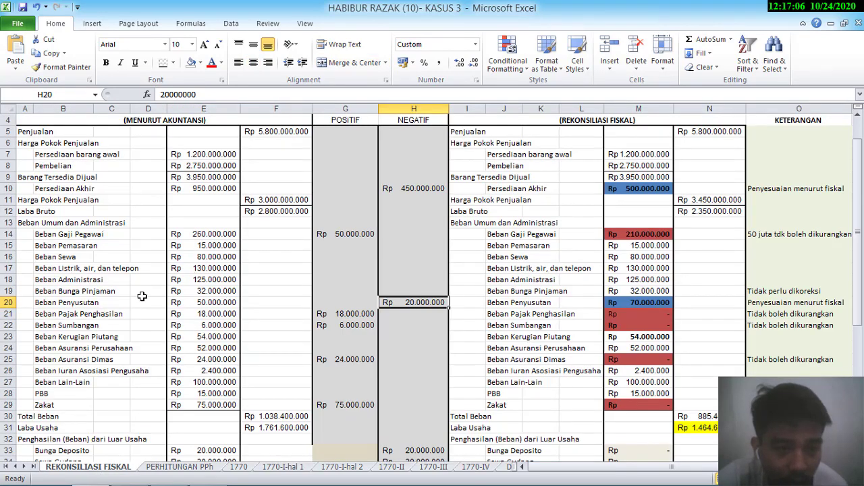
click(98, 307)
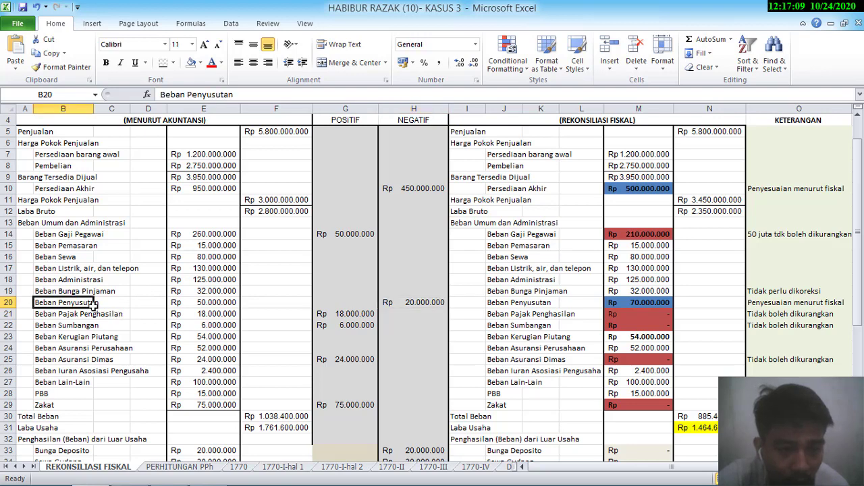
Return to the 1770-I-hal 1 sheet and inspect lines 3c and 3d of the negative adjustments and the Jumlah Bagian A in line 4.
click(290, 468)
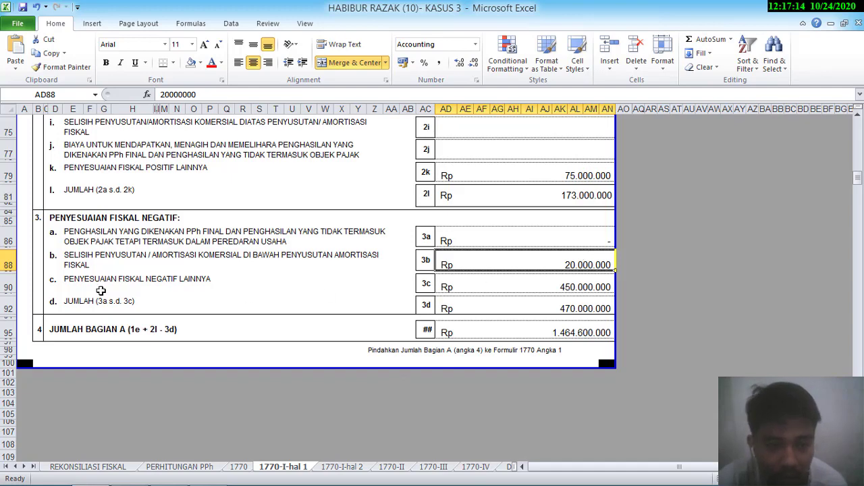
click(566, 285)
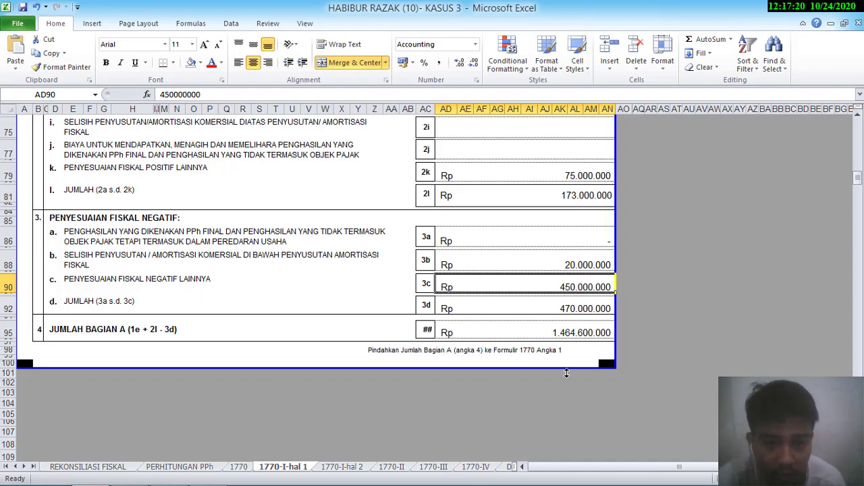
click(557, 309)
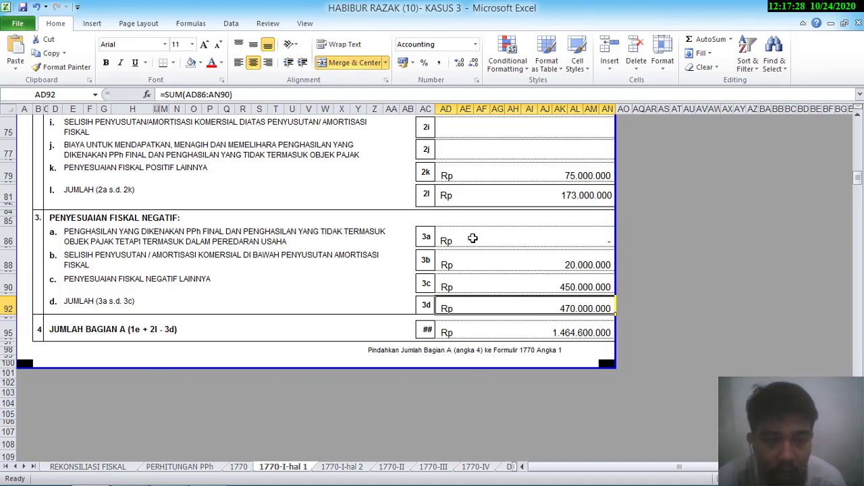
mouse_move(858, 178)
mouse_down()
mouse_move(861, 166)
mouse_move(861, 179)
mouse_up()
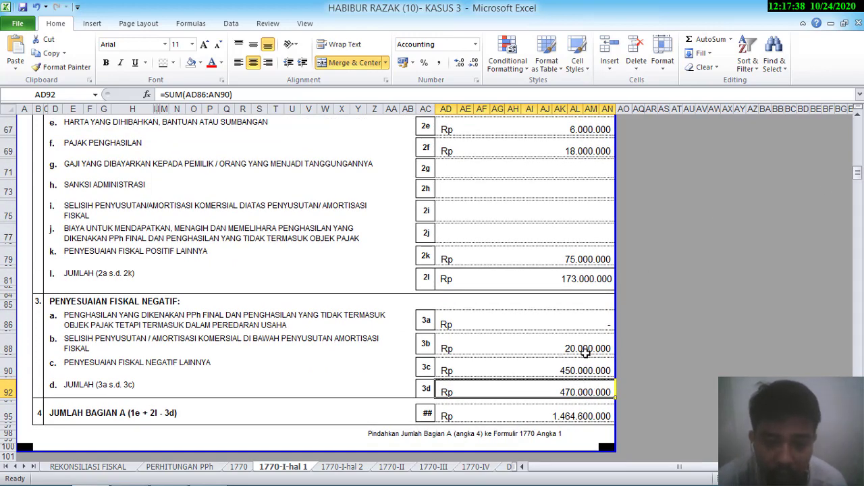
click(574, 369)
click(561, 412)
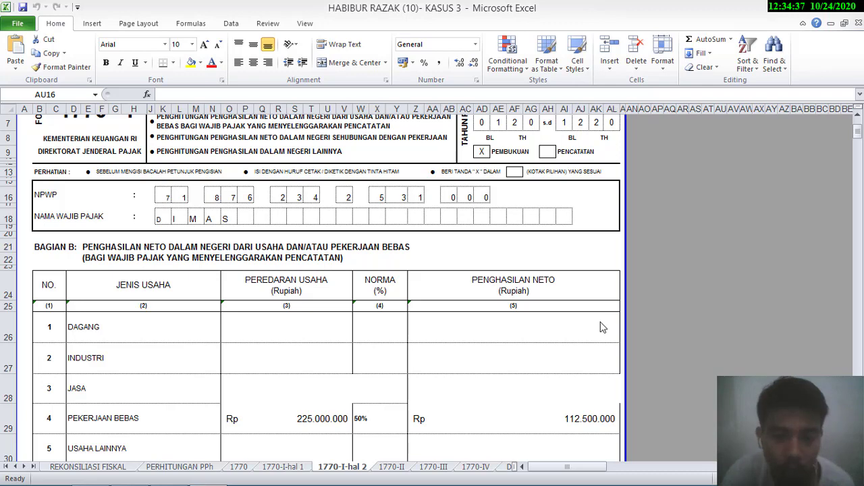
Review the 1770-I-hal 2 form from its header down to Bagian B, and inspect the Peredaran Usaha cell for Pekerjaan Bebas.
click(858, 131)
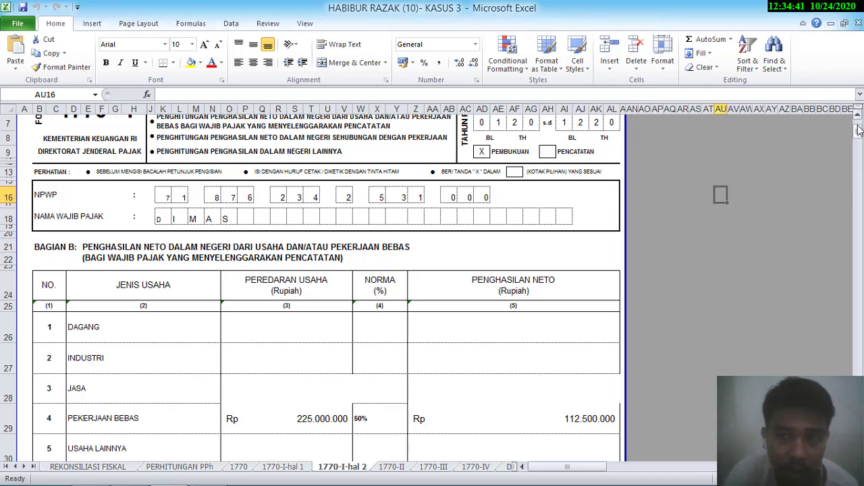
drag(859, 133, 858, 122)
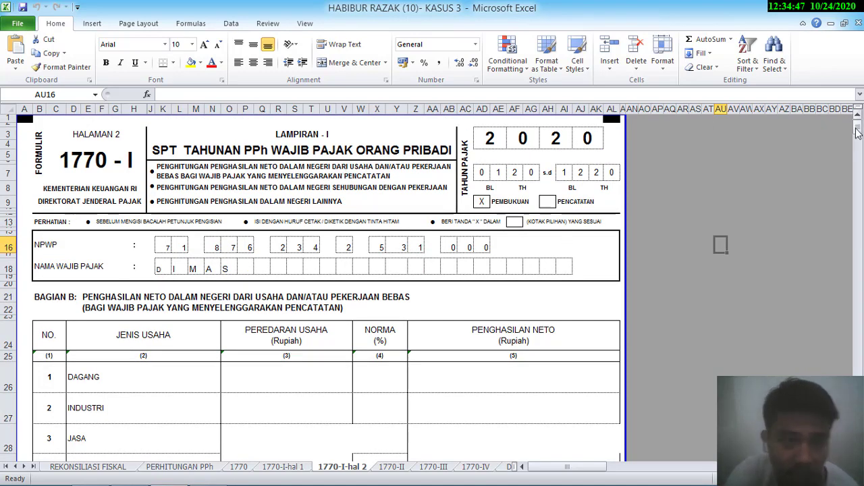
drag(858, 133, 859, 140)
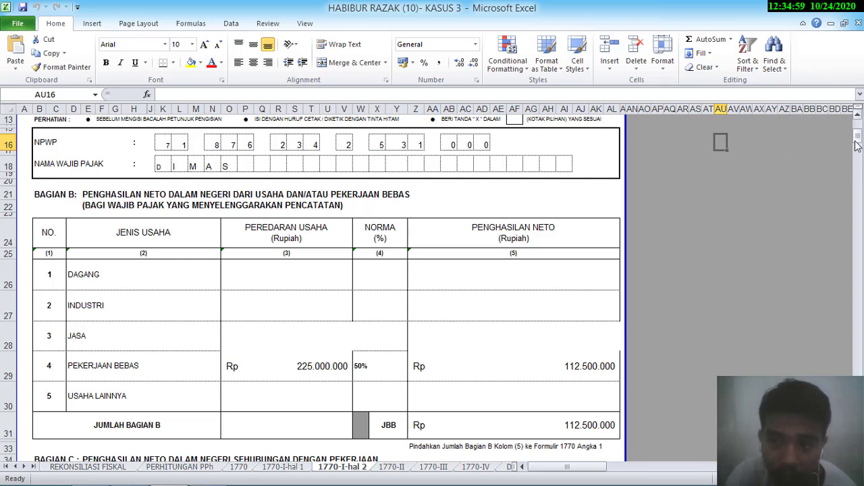
scroll(857, 140, down, 2)
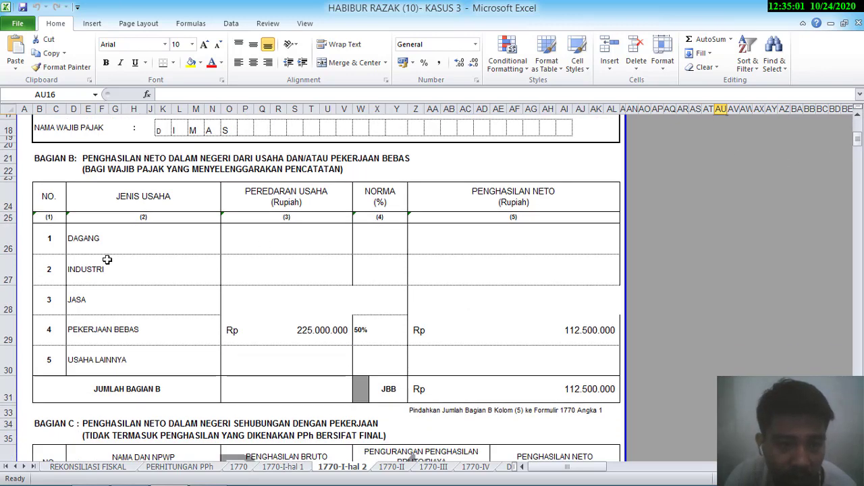
click(106, 336)
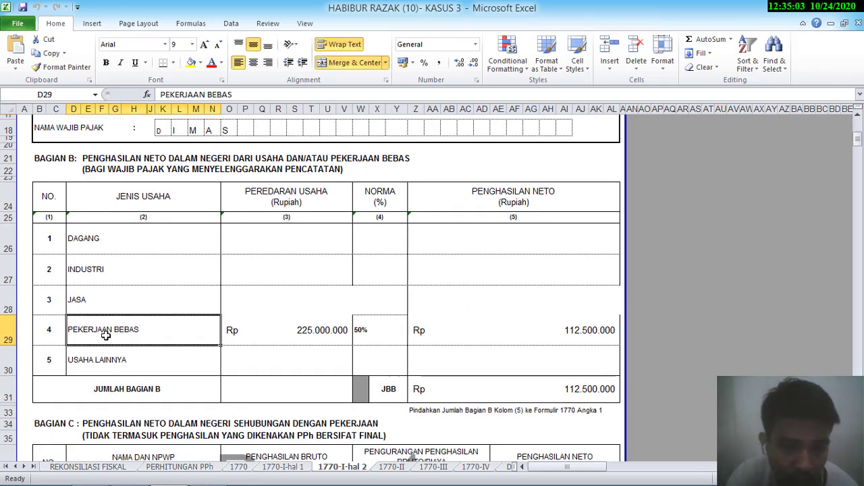
click(304, 335)
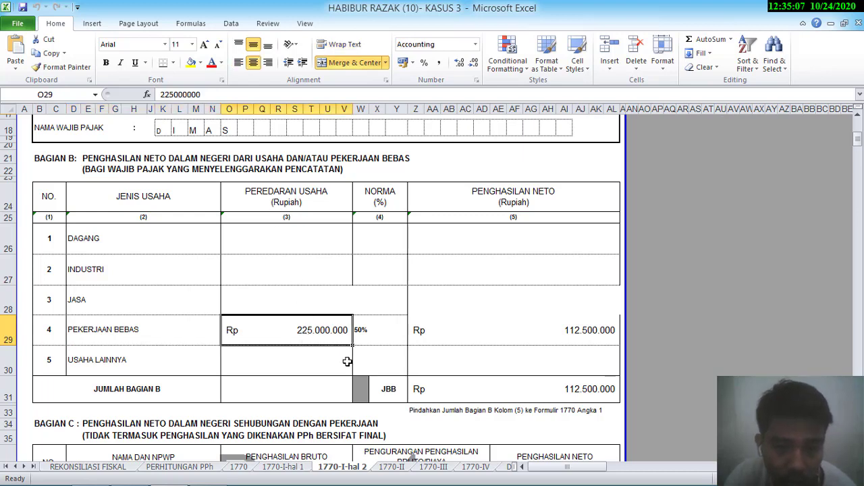
Switch to Chrome to check the spouse's medical practice income in the case document, and return to the Excel workbook.
mouse_move(226, 481)
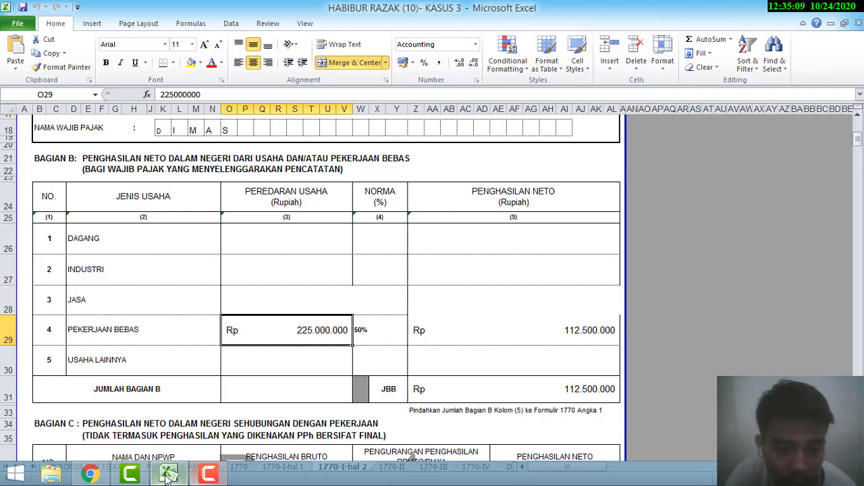
click(90, 474)
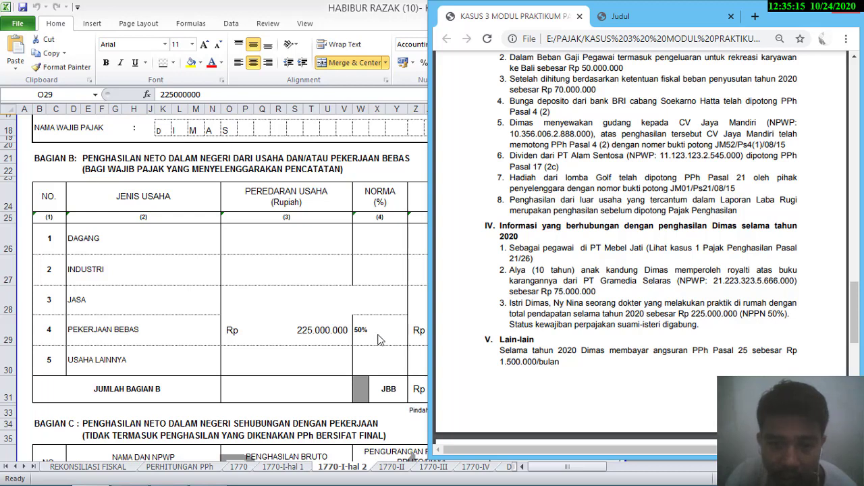
key(alt+Tab)
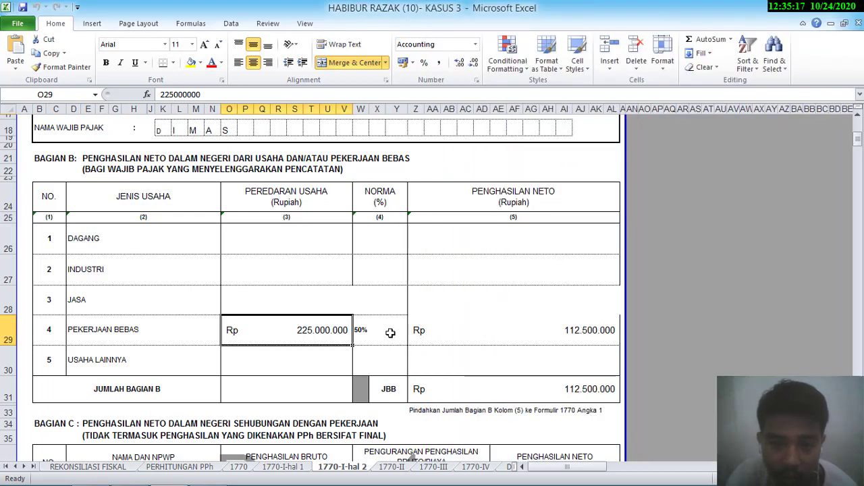
Inspect the turnover, Norma percentage and Penghasilan Neto cells for Pekerjaan Bebas, and the Jumlah Bagian B total.
click(389, 333)
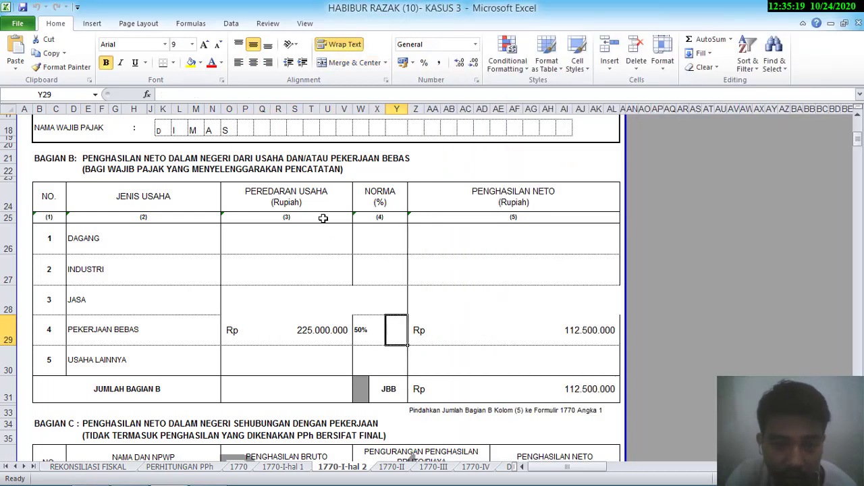
click(295, 339)
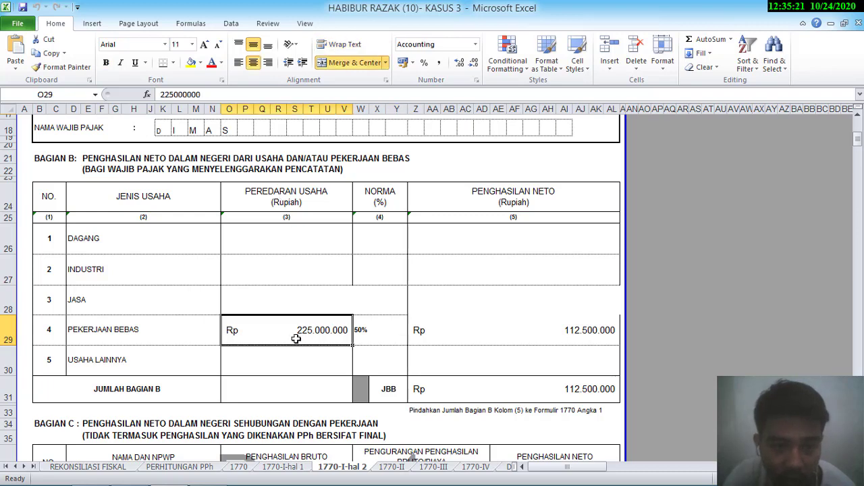
click(373, 336)
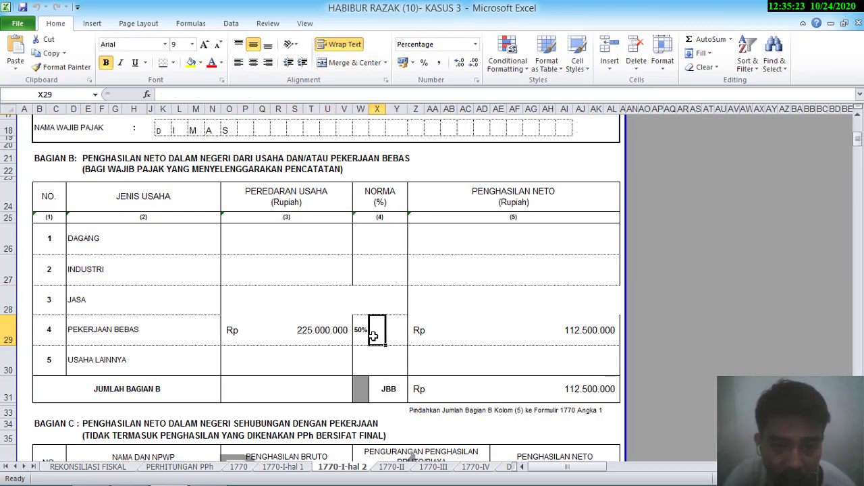
click(363, 334)
click(564, 339)
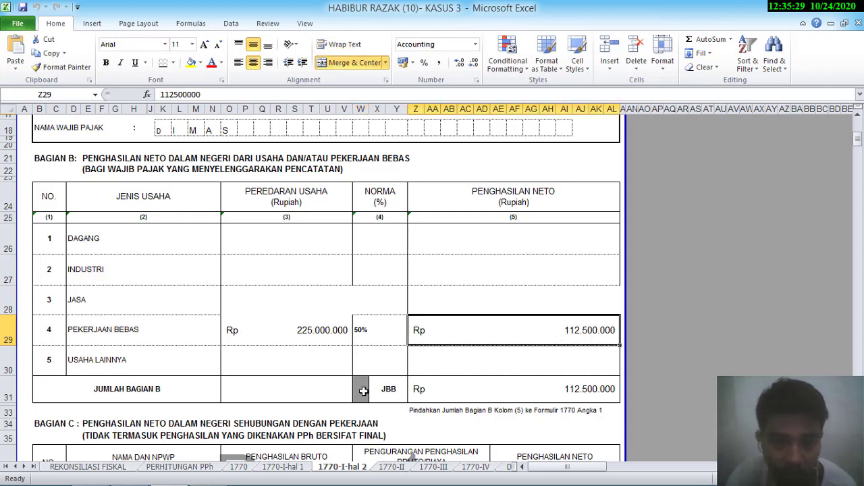
click(578, 386)
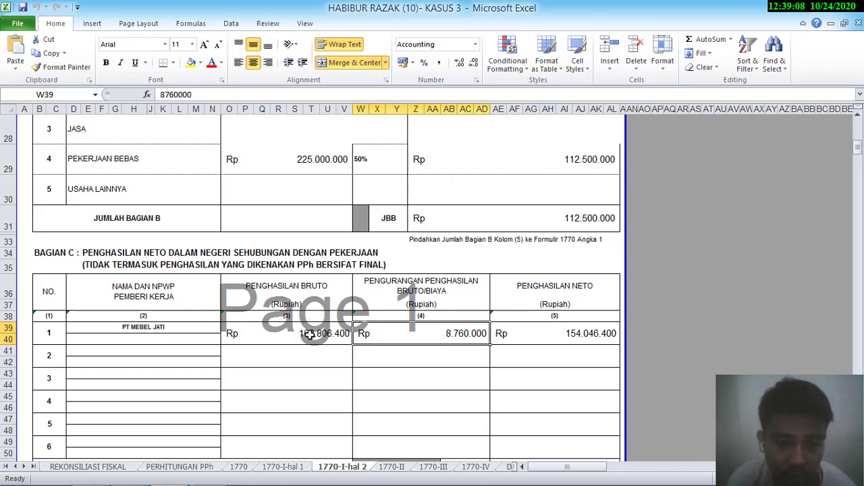
Inspect the gross income, deduction and net income cells for PT Mebel Jati in Bagian C, and compare the net income with Jumlah Bagian C.
click(309, 333)
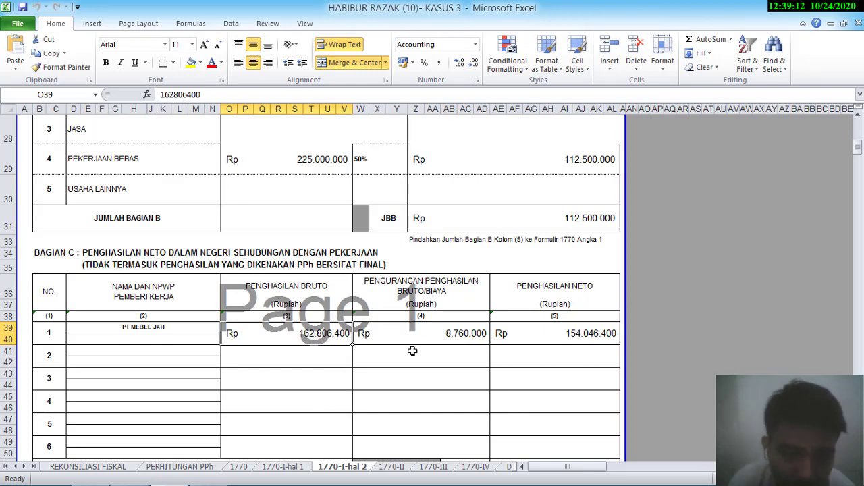
click(472, 335)
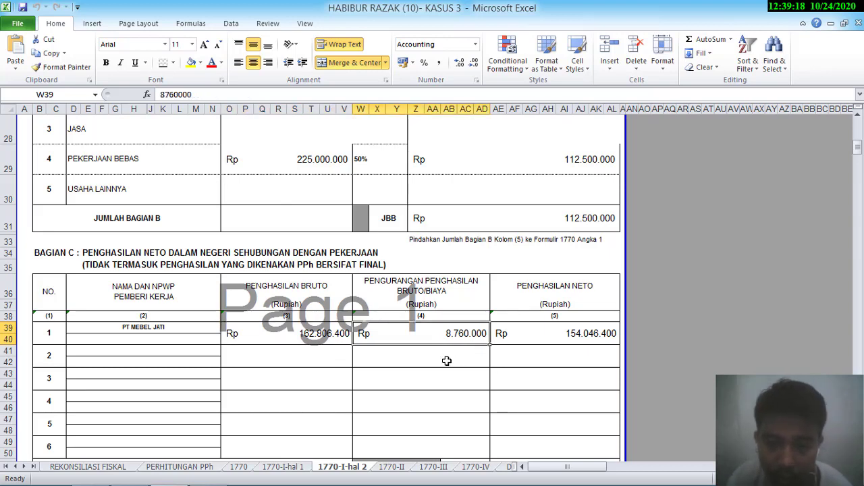
click(580, 326)
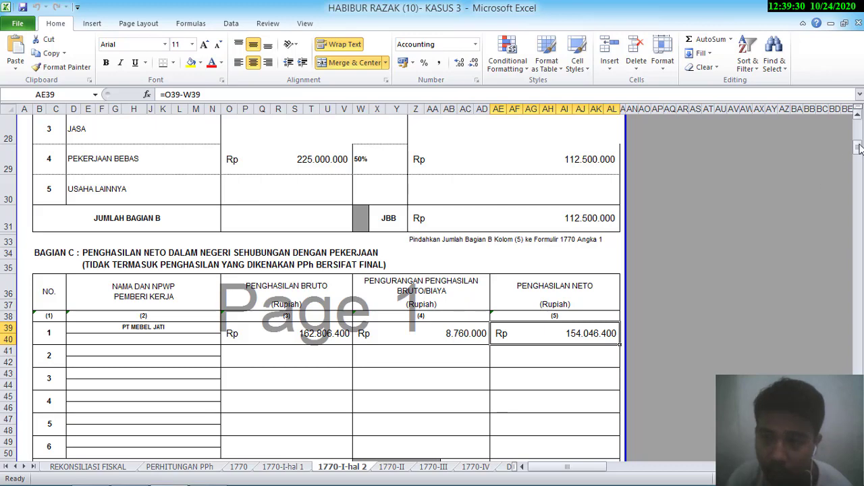
drag(859, 149, 859, 157)
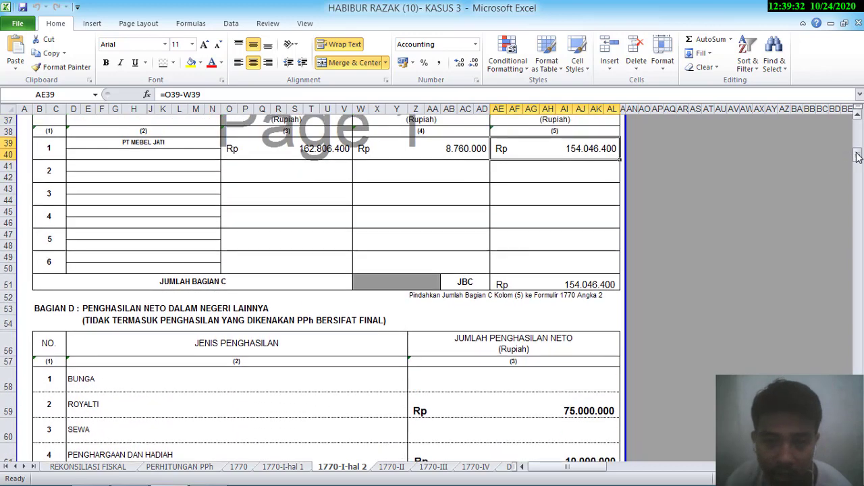
click(586, 286)
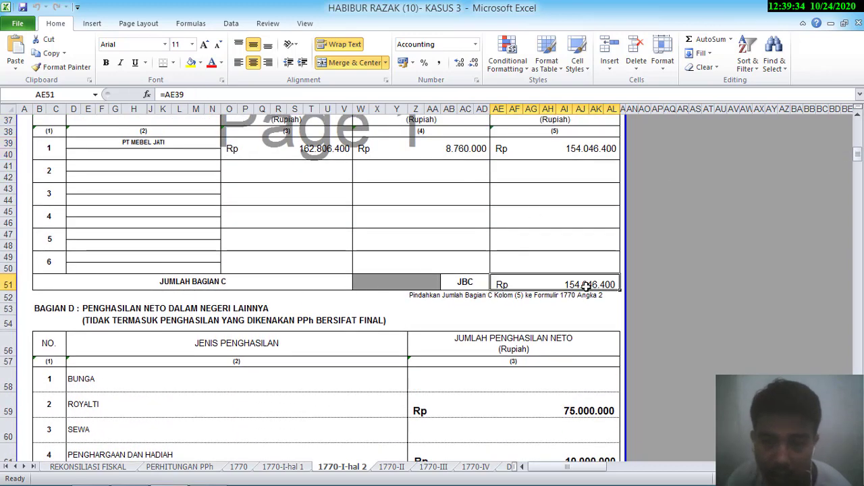
click(571, 145)
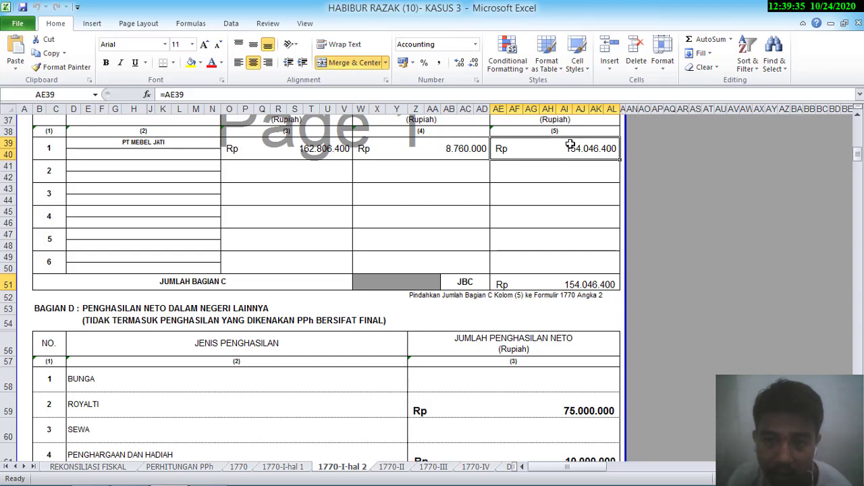
click(569, 282)
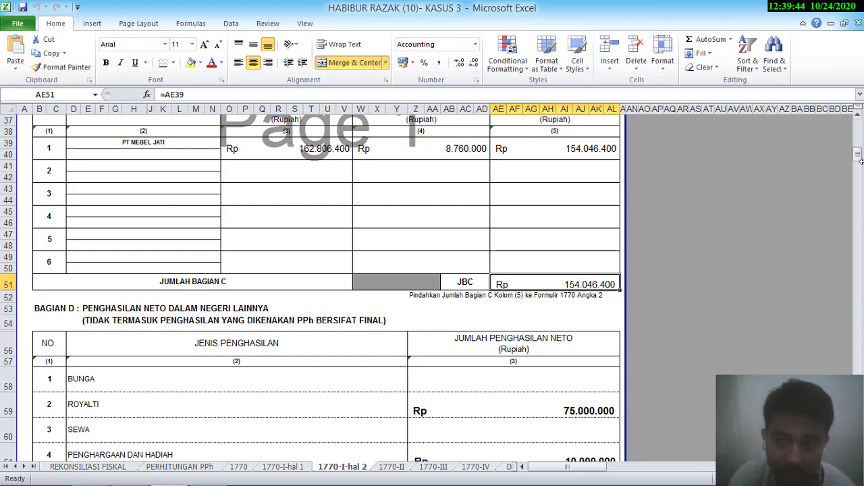
View the other domestic income lines and the Jumlah Bagian D total in Bagian D, and consult the case document in Chrome.
drag(859, 158, 858, 163)
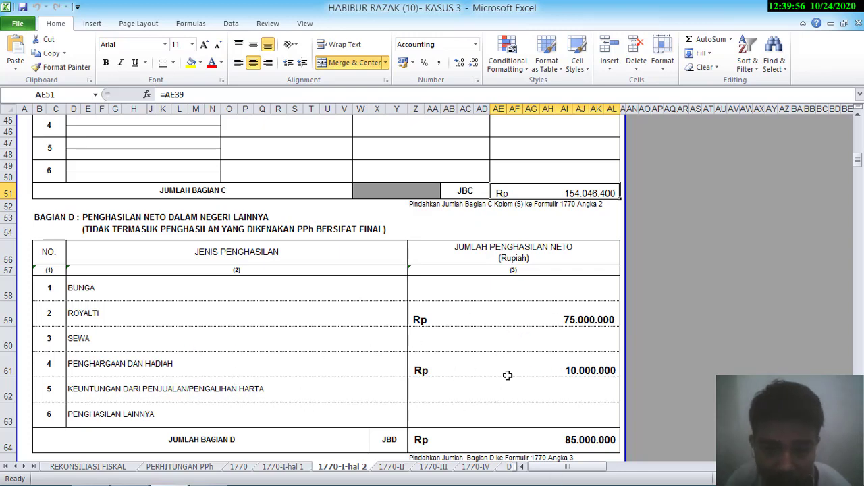
click(583, 442)
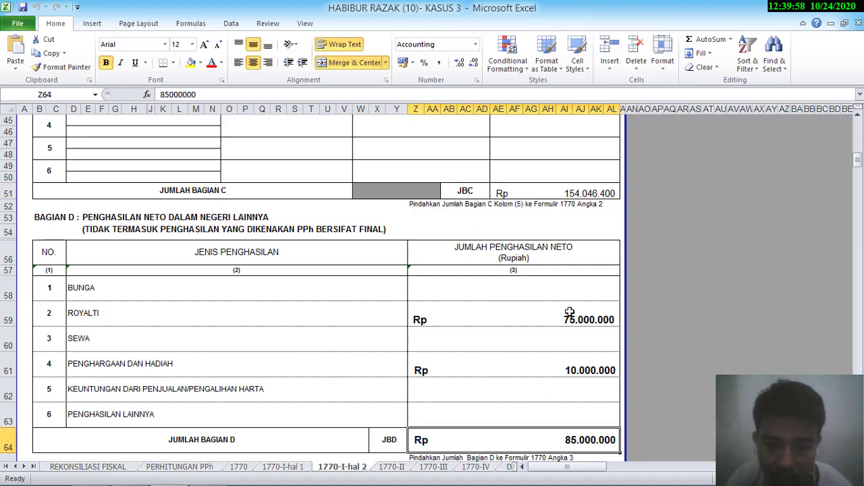
click(90, 475)
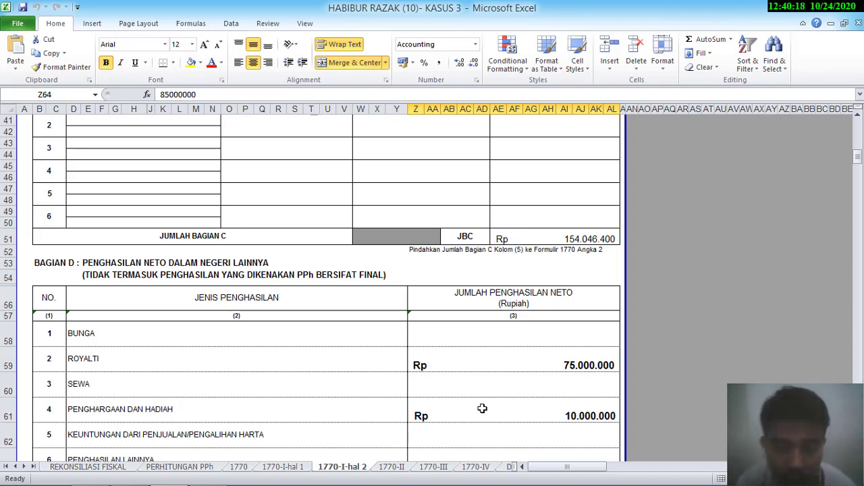
Open the 1770-II sheet and view its header and the first entries of the Bagian A withholding tax list.
click(392, 467)
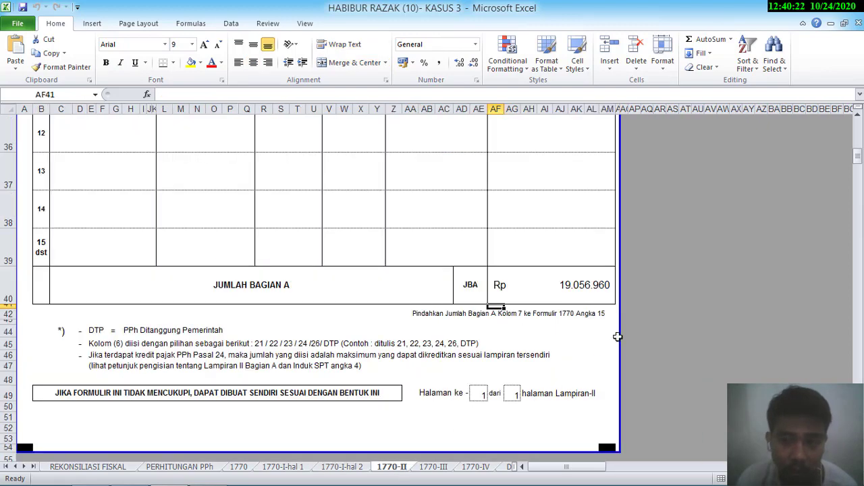
drag(861, 167, 860, 126)
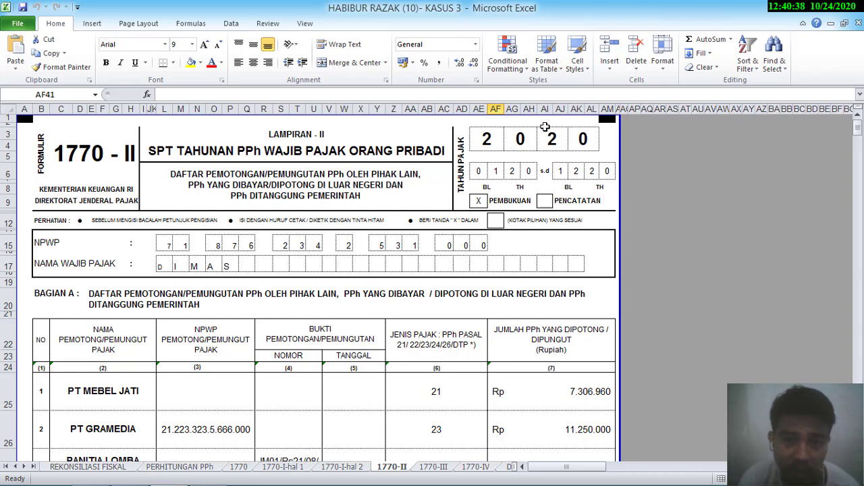
Inspect the Tahun Pajak digits and the Pembukuan checkbox in the 1770-II header.
click(495, 144)
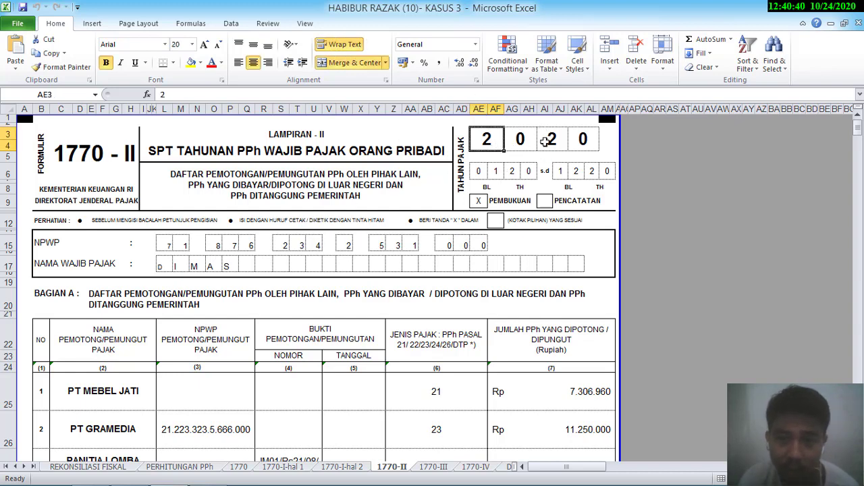
click(555, 136)
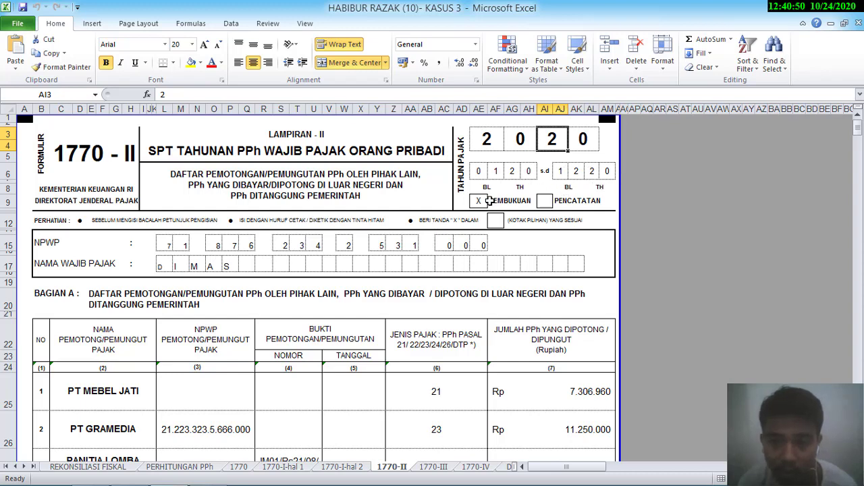
click(479, 201)
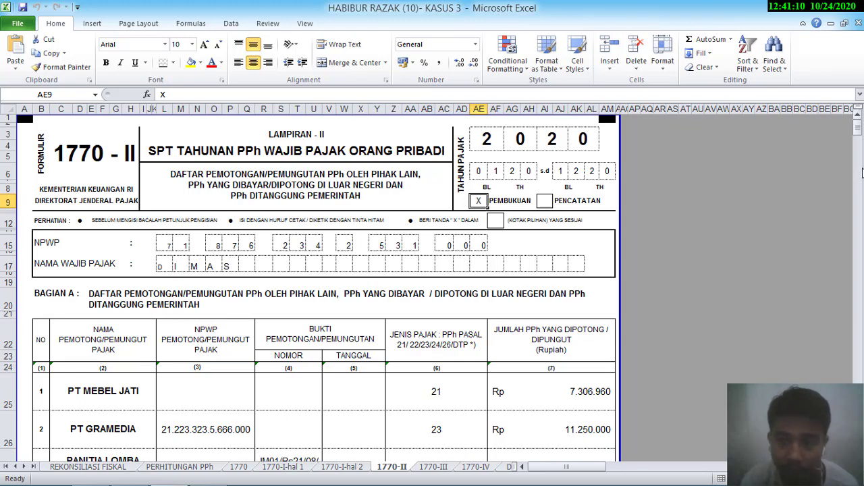
Inspect the tax article and withheld PPh amount cells for PT Mebel Jati and PT Gramedia in Bagian A.
drag(858, 135, 858, 148)
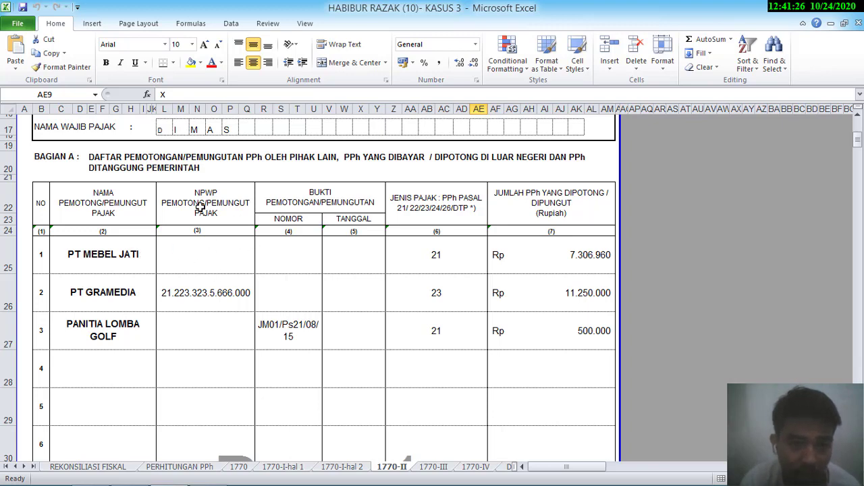
click(445, 251)
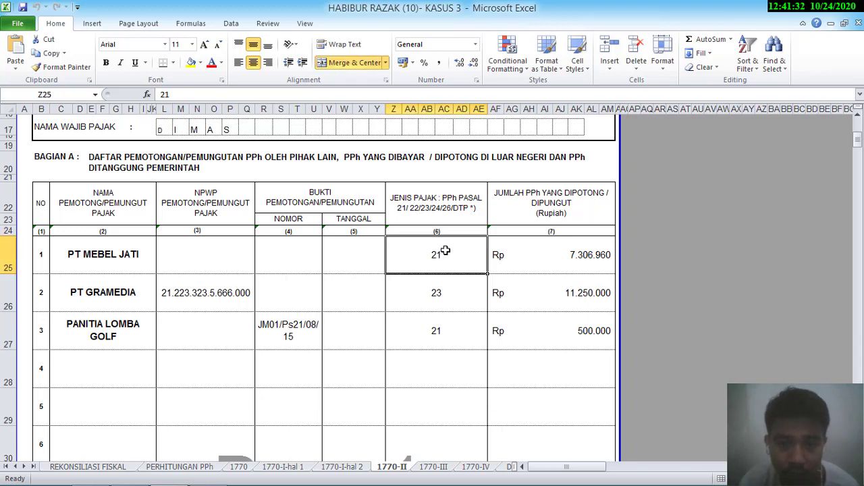
click(558, 260)
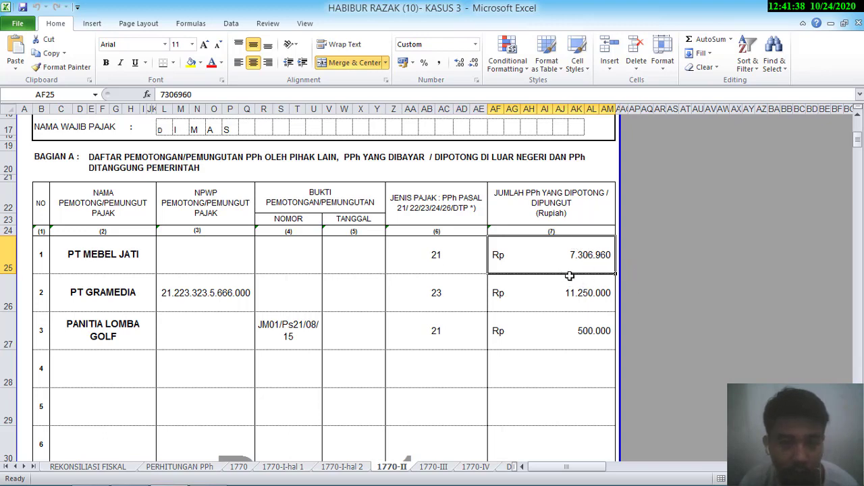
click(100, 296)
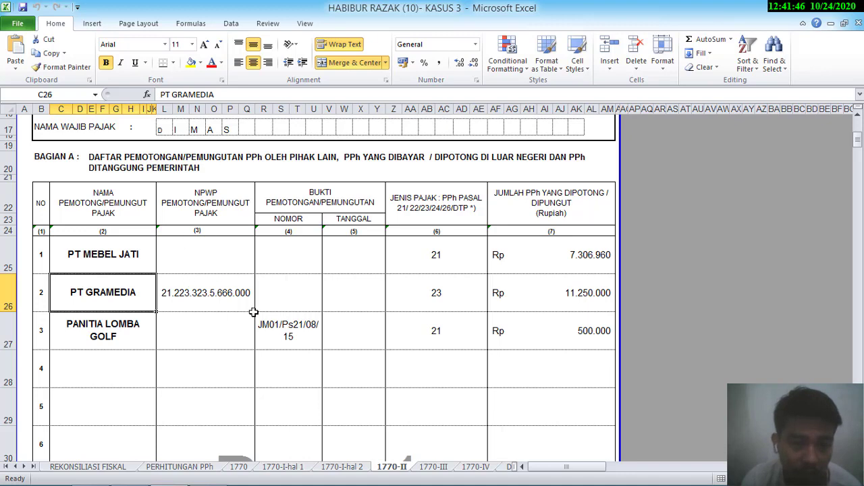
click(430, 289)
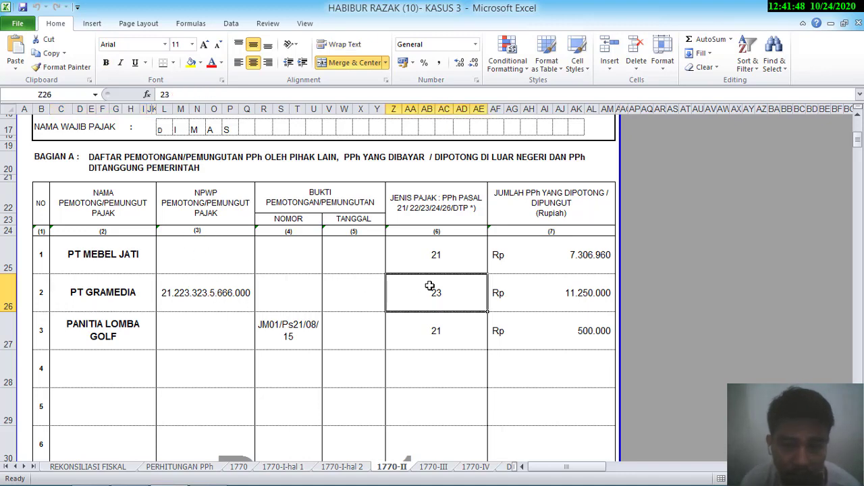
click(558, 289)
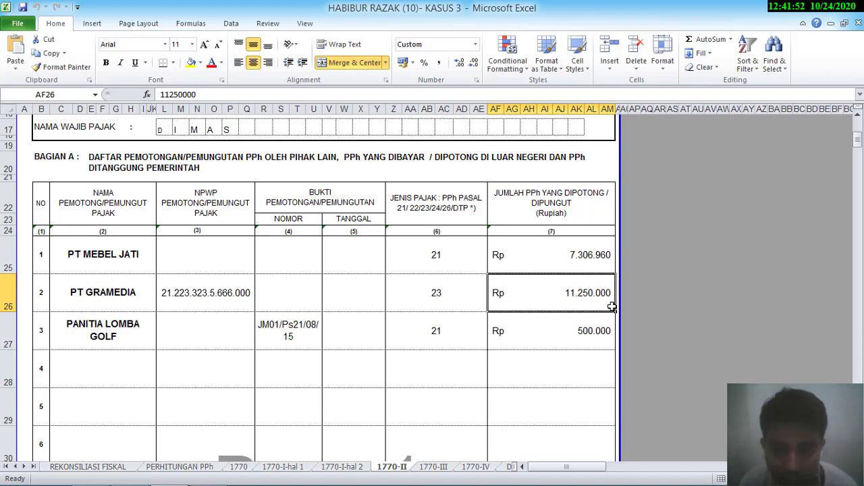
Inspect the Panitia Lomba Golf entry in Bagian A, including its withholding slip number, tax article and withheld amount.
click(104, 331)
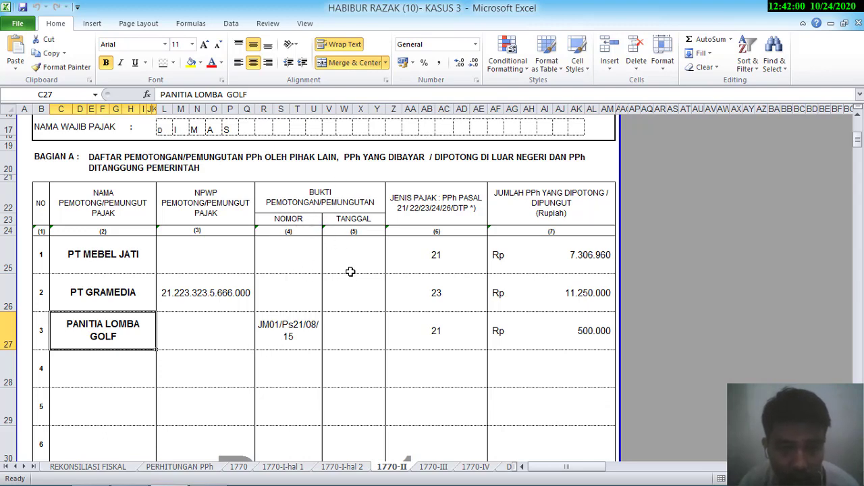
click(290, 334)
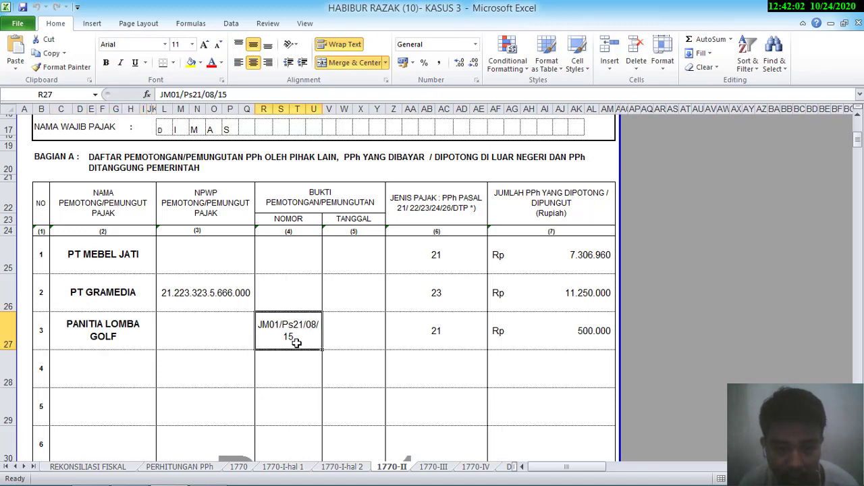
click(446, 328)
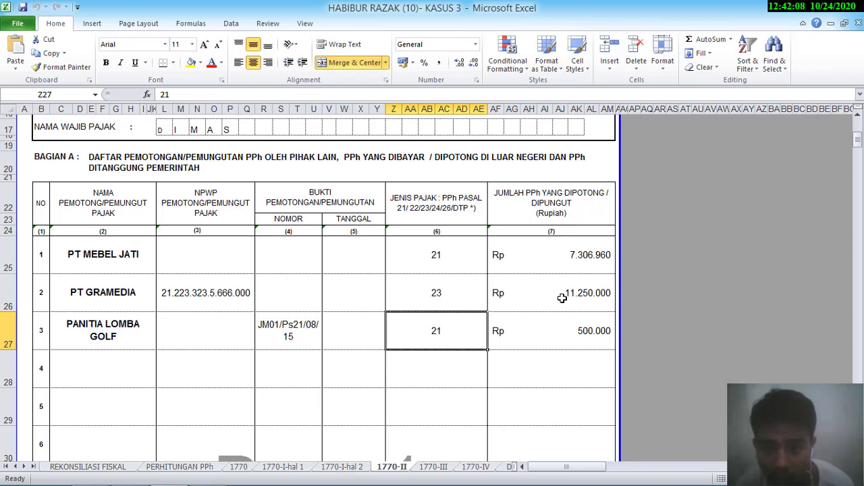
click(561, 330)
Inspect the Jumlah Bagian A total and its sum formula, and return to the start of the 1770-II form.
drag(859, 142, 859, 160)
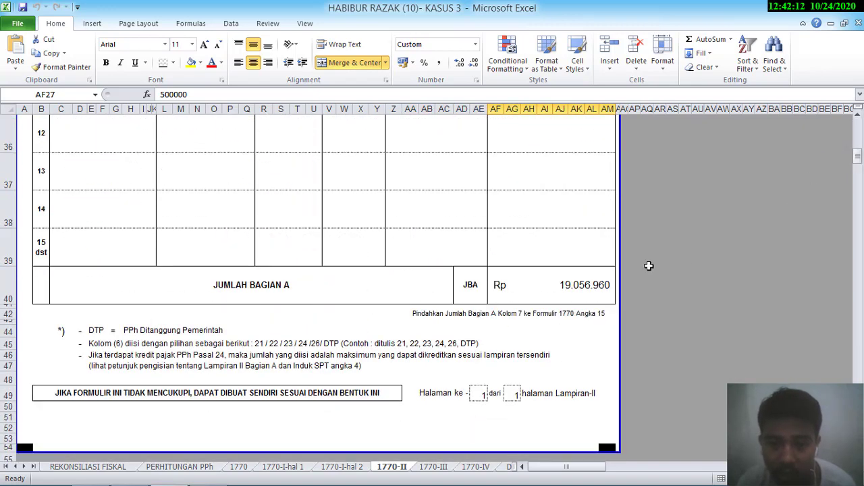
click(547, 301)
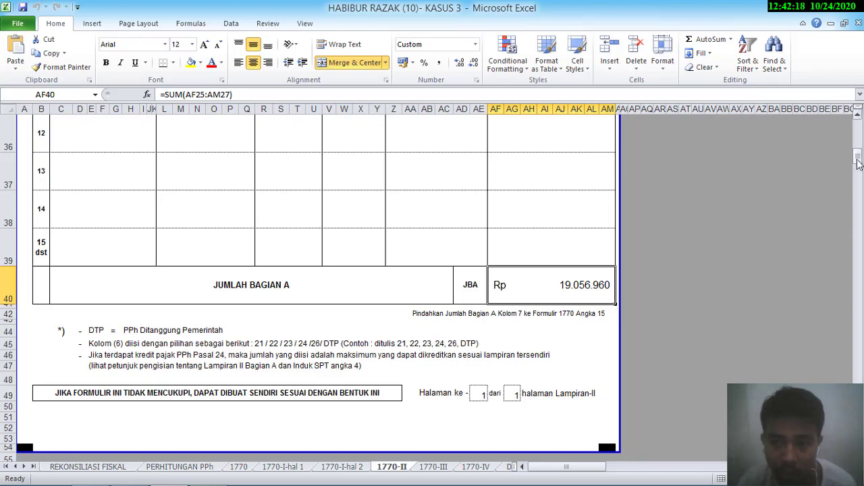
drag(858, 162, 859, 142)
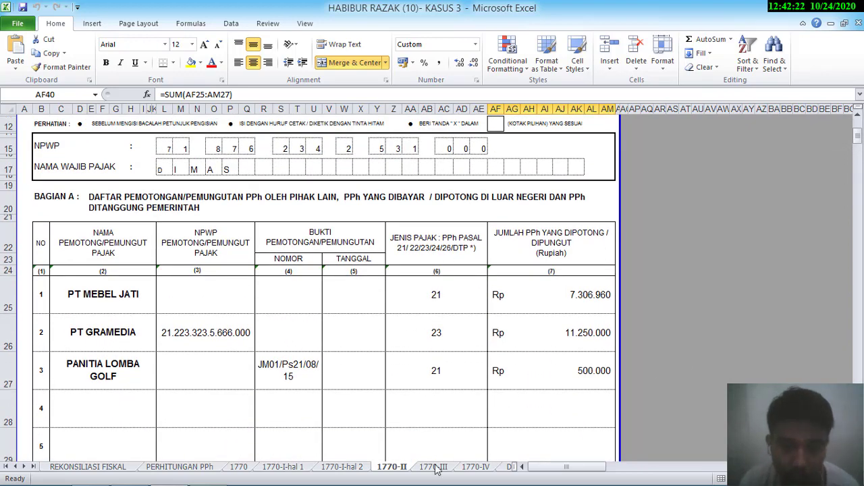
drag(859, 141, 859, 129)
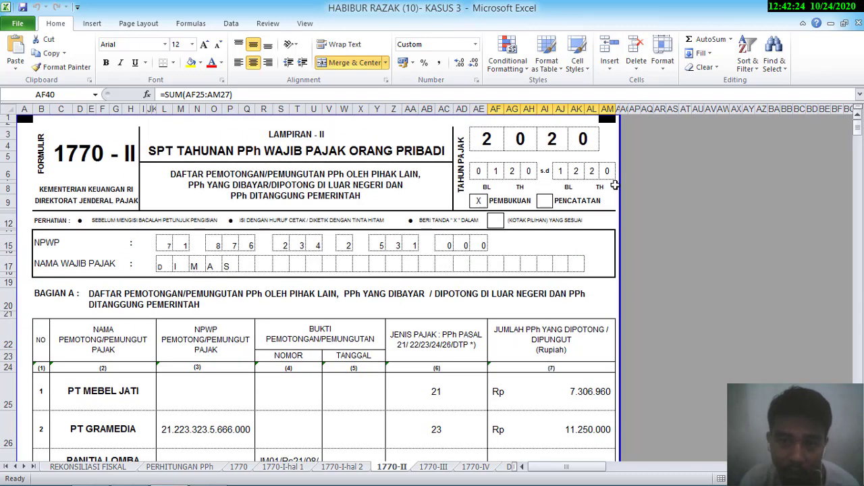
Open the 1770-III sheet and inspect the deposit interest base and the header's tax year, period and Pembukuan cells.
click(443, 469)
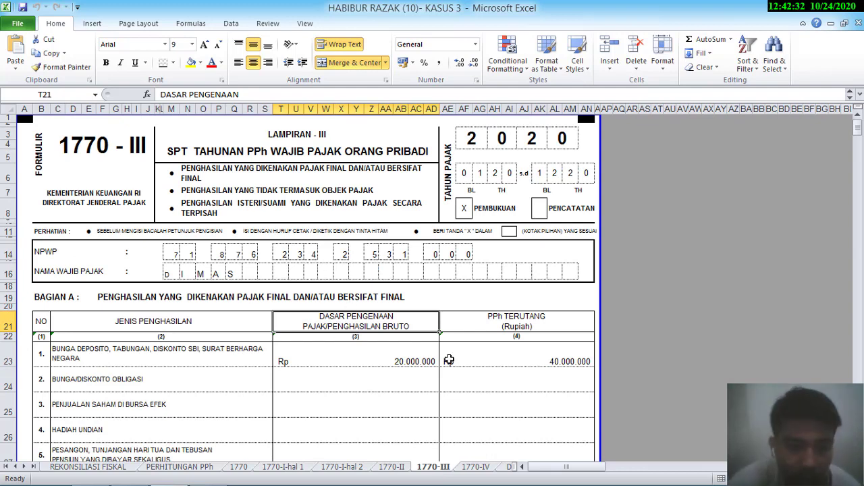
click(373, 355)
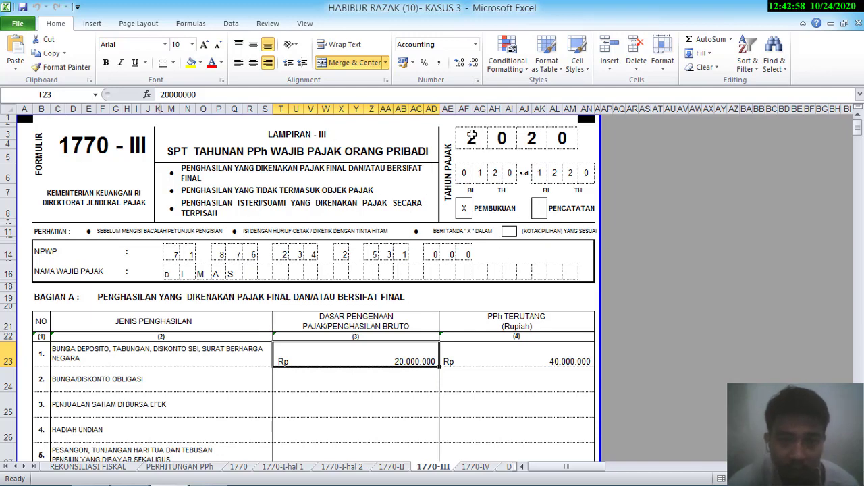
click(472, 138)
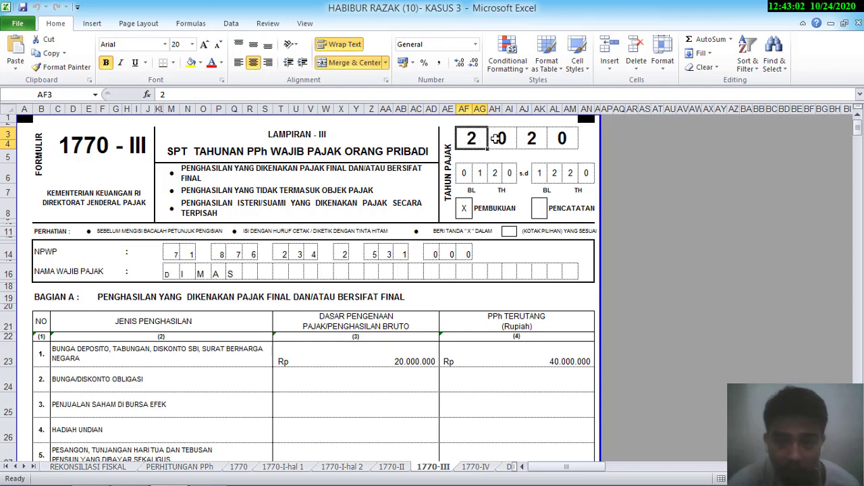
click(513, 135)
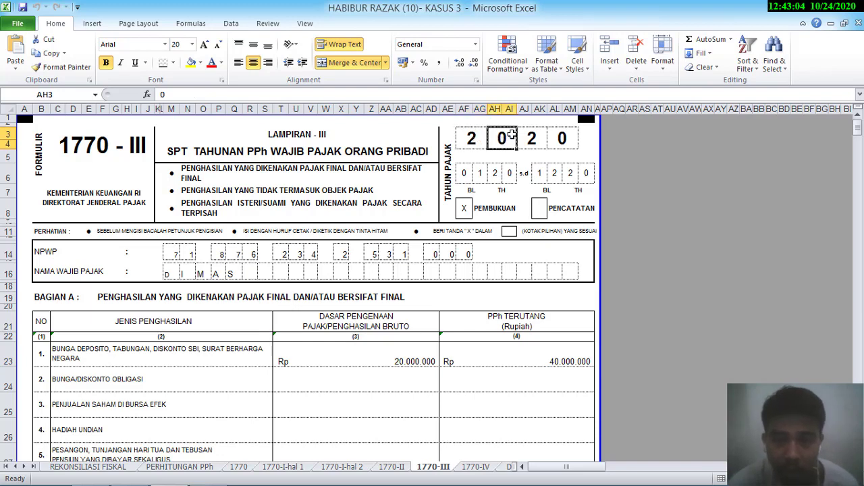
click(467, 175)
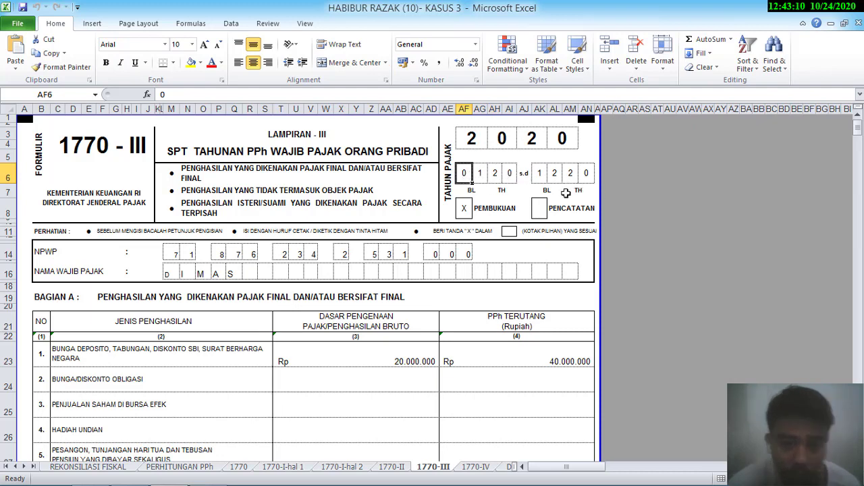
click(466, 210)
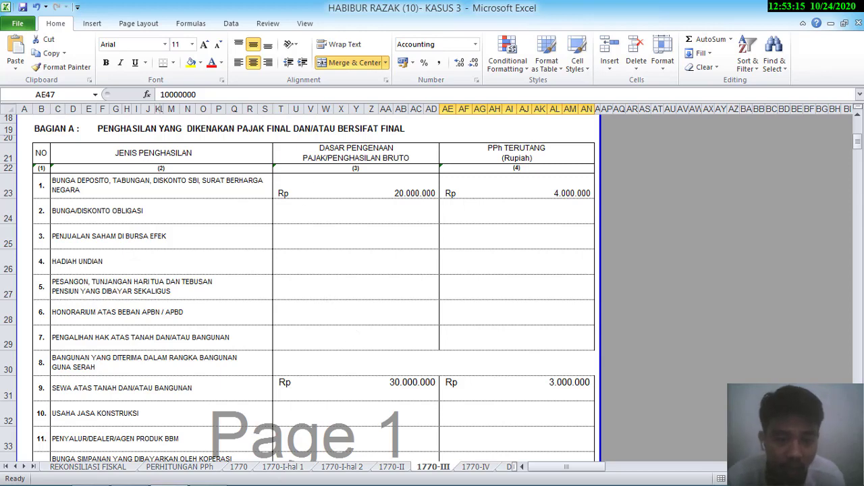
Consult the notes on deposit interest and warehouse rent in the Chrome case document, and return to the Excel workbook.
mouse_move(181, 479)
click(89, 475)
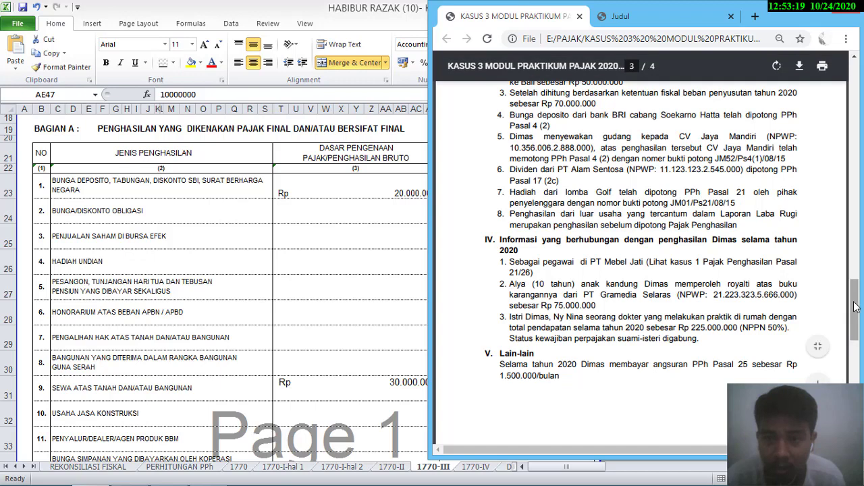
drag(856, 306, 856, 300)
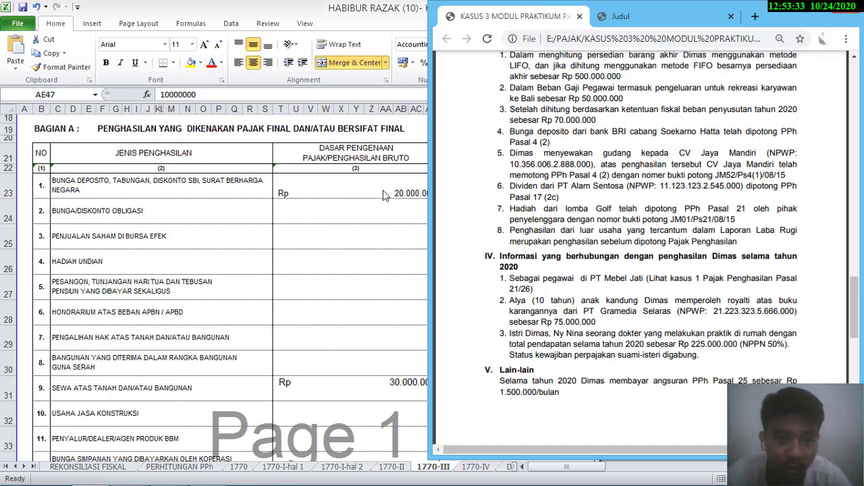
key(alt+Tab)
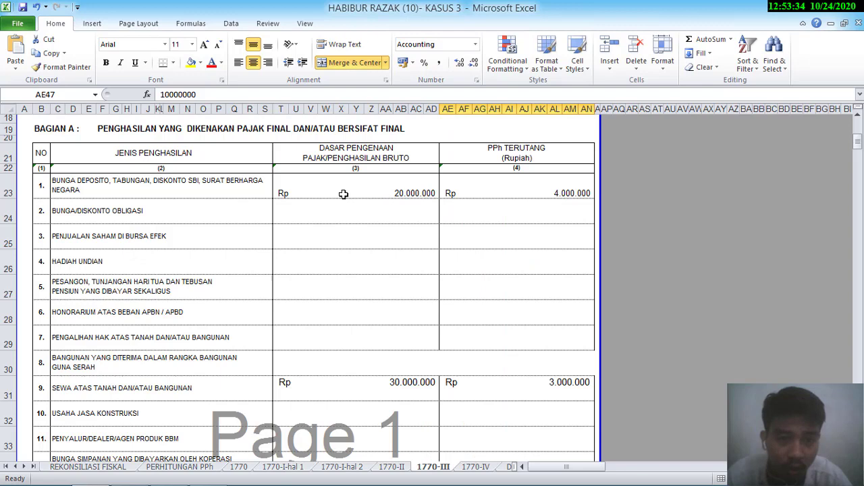
Inspect the gross income and PPh Terutang cells for Bunga Deposito, examining the tax rate in the formula.
click(420, 193)
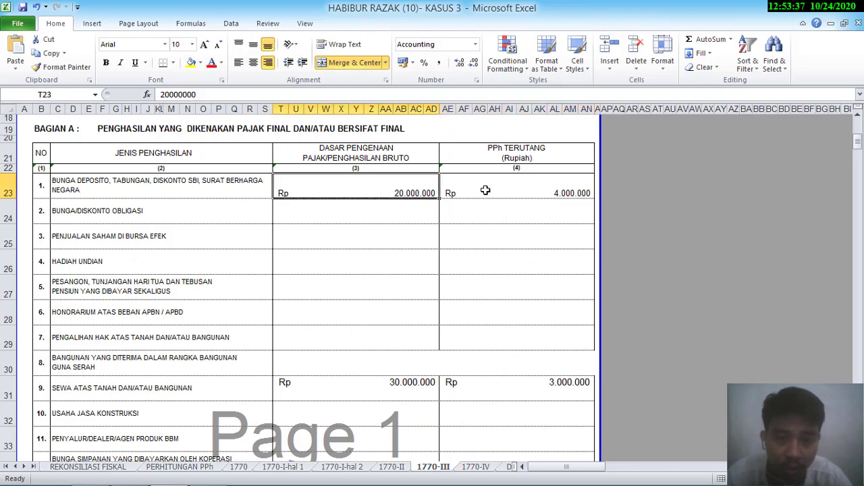
click(526, 192)
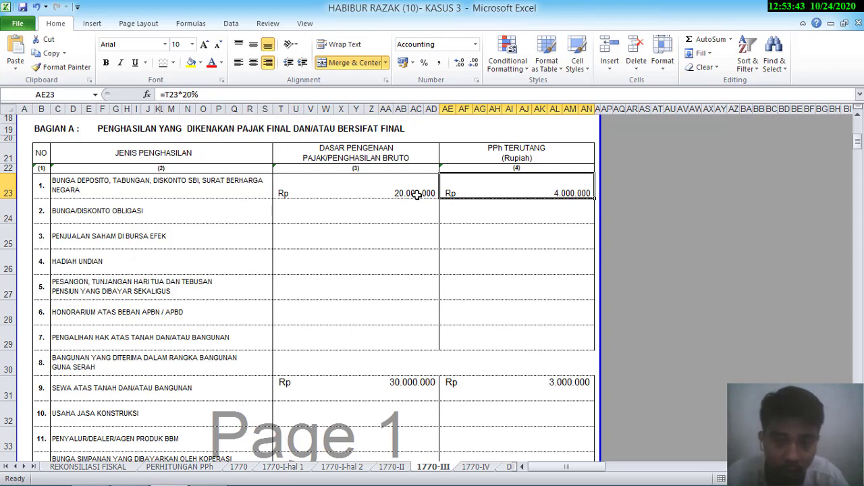
drag(198, 96, 186, 95)
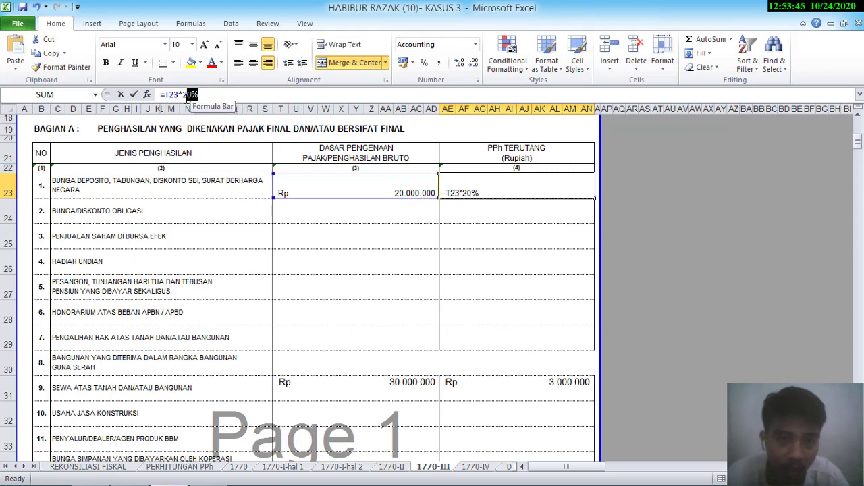
key(Return)
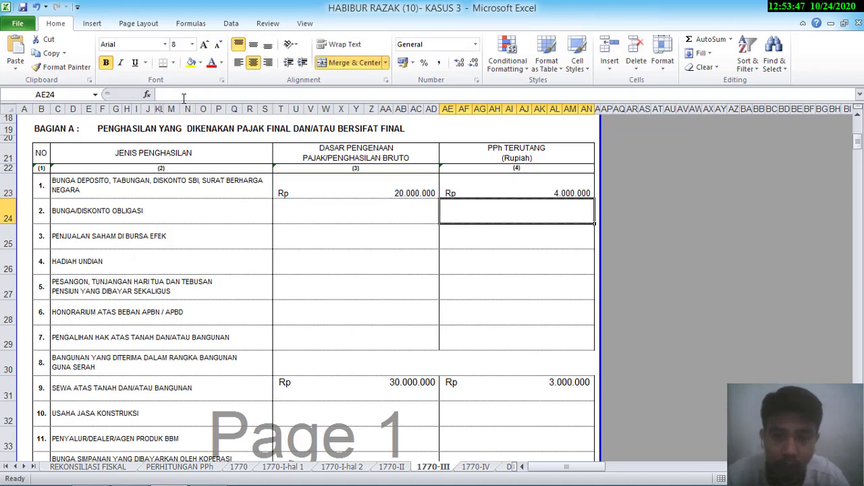
Inspect the gross income for Sewa atas Tanah dan/atau Bangunan and compare it with Sewa Gudang on the REKONSILIASI FISKAL sheet.
click(358, 392)
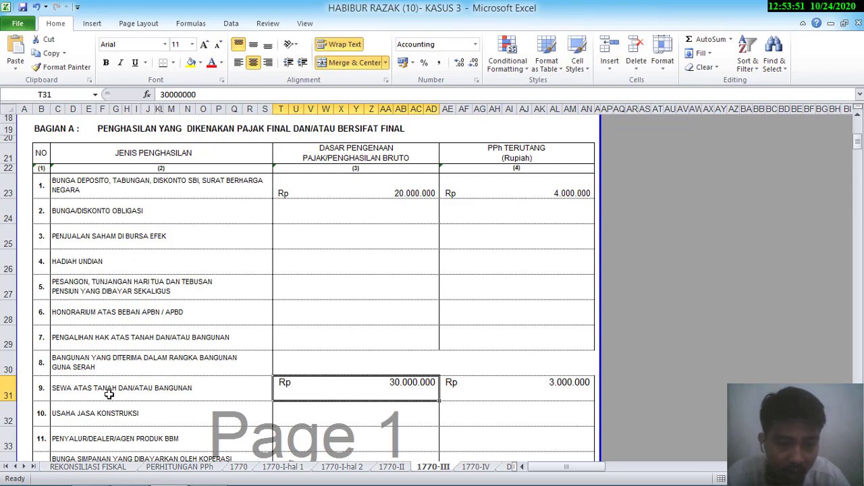
click(109, 395)
click(394, 382)
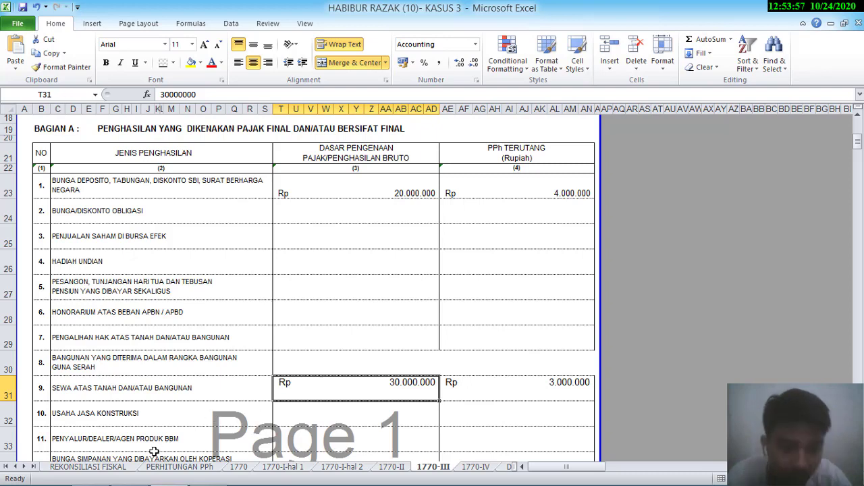
click(119, 468)
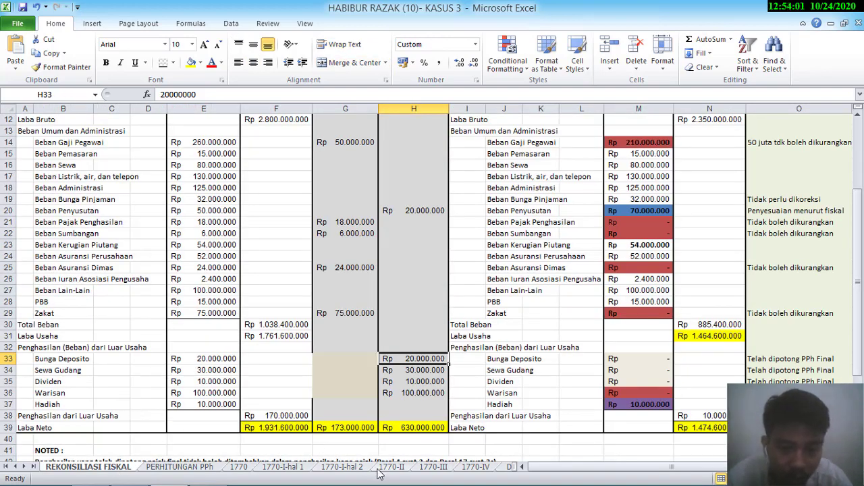
click(427, 467)
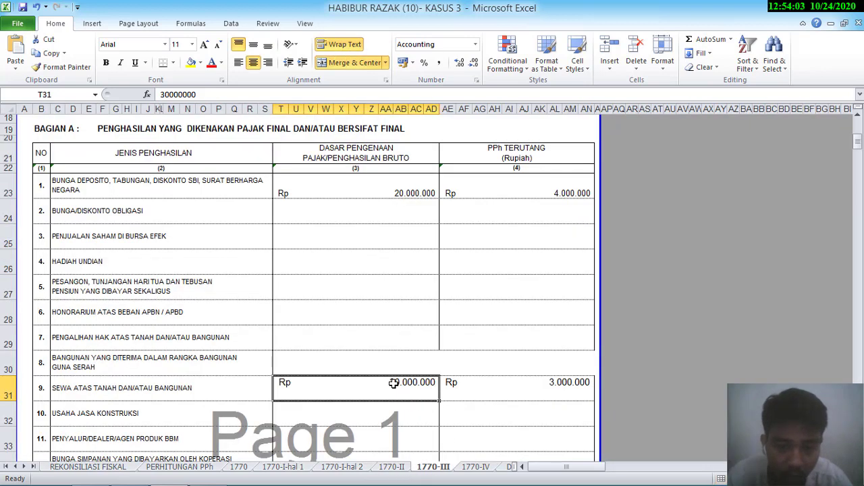
Inspect the PPh Terutang formula for Sewa atas Tanah dan/atau Bangunan against its gross income cell.
click(522, 386)
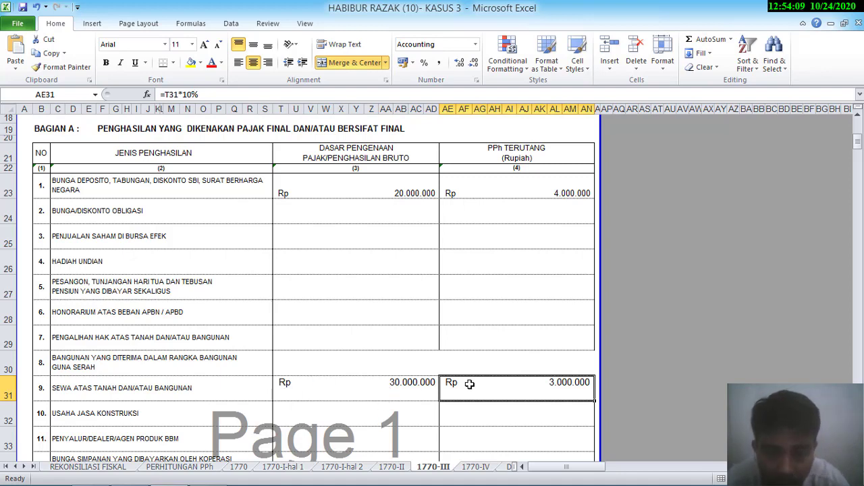
click(420, 382)
click(527, 390)
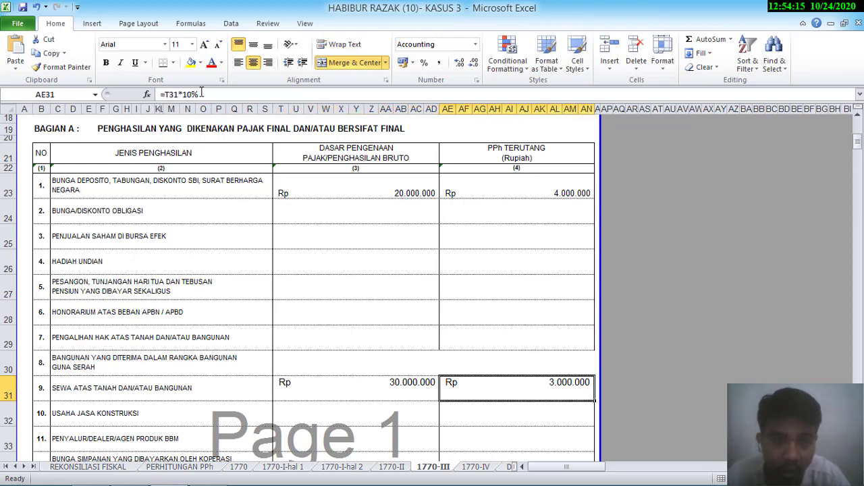
Examine the 10% rate in the Sewa atas Tanah dan/atau Bangunan formula, and check the rent note in the Chrome case document.
drag(181, 95, 199, 96)
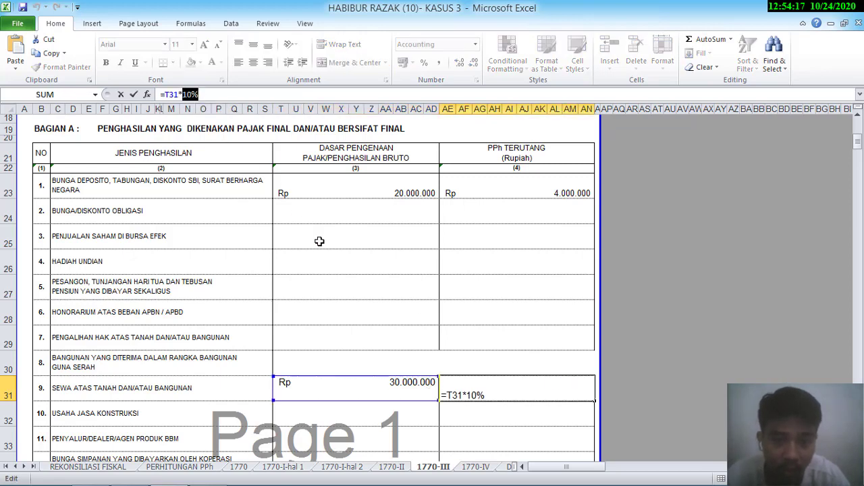
click(232, 95)
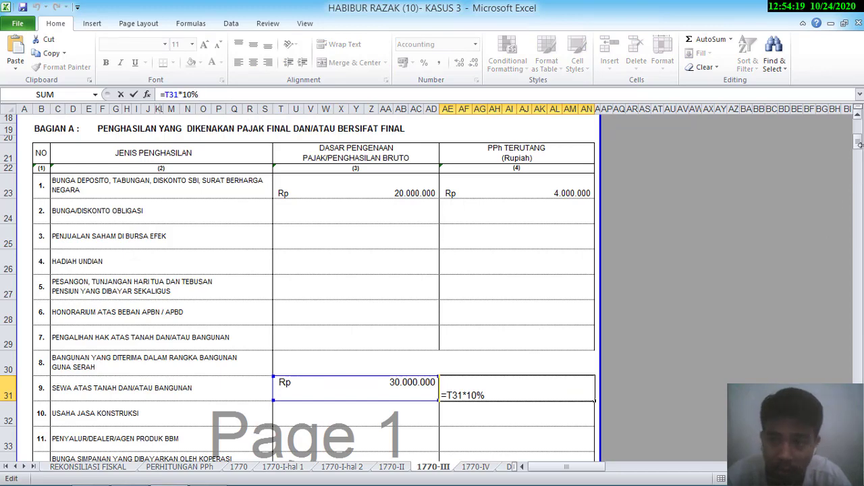
mouse_move(196, 484)
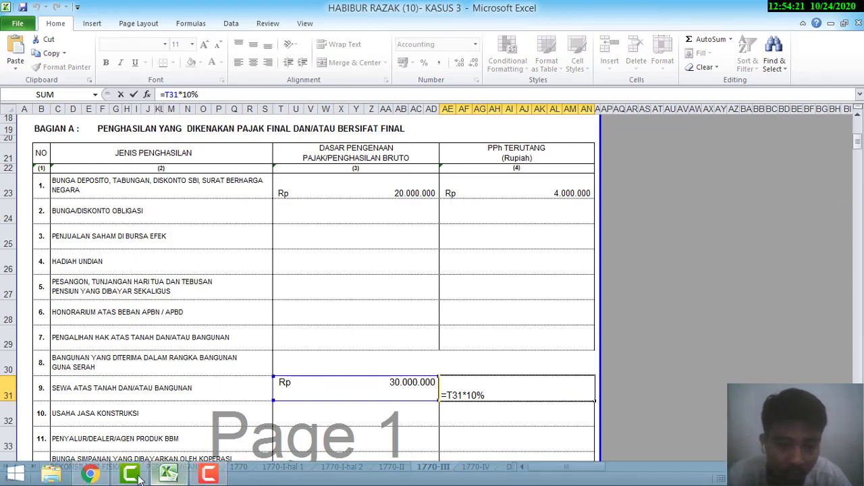
click(92, 475)
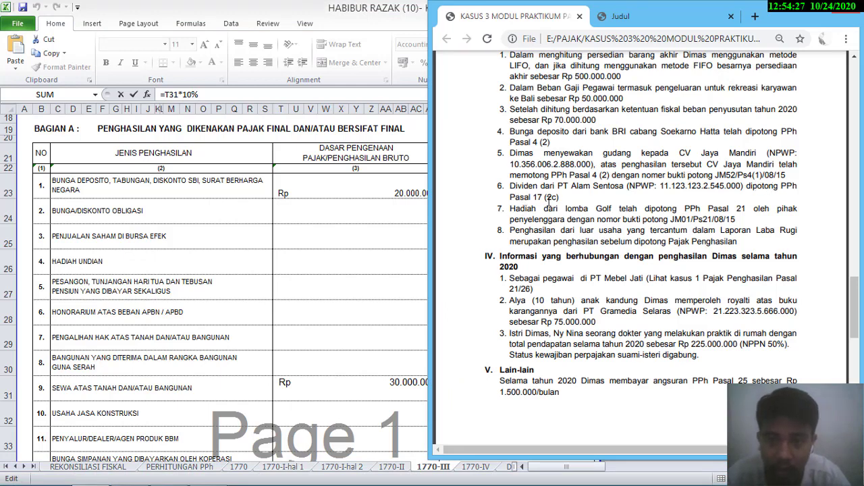
key(alt+Tab)
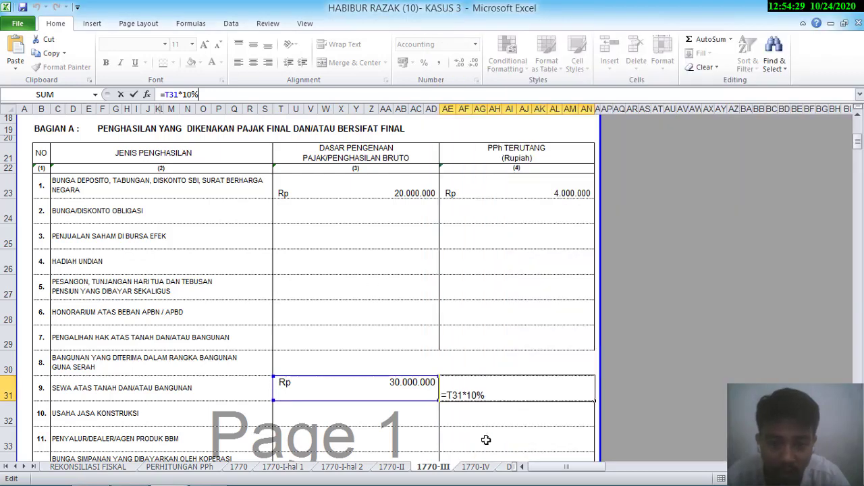
key(Return)
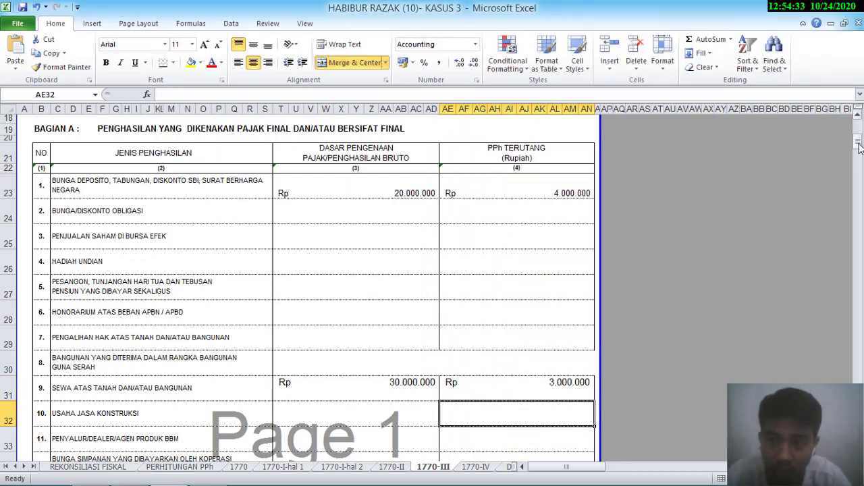
Inspect the gross income for Dividen on 1770-III and compare it with Dividen on the REKONSILIASI FISKAL sheet.
drag(860, 147, 859, 156)
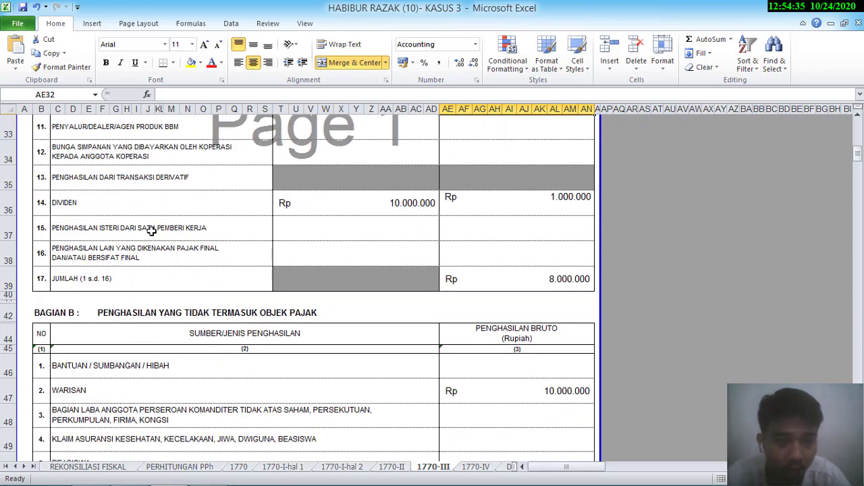
click(64, 203)
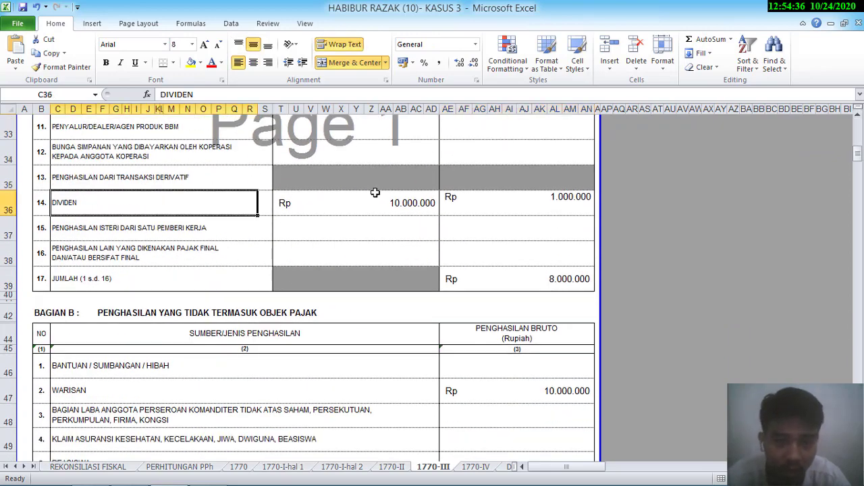
click(411, 199)
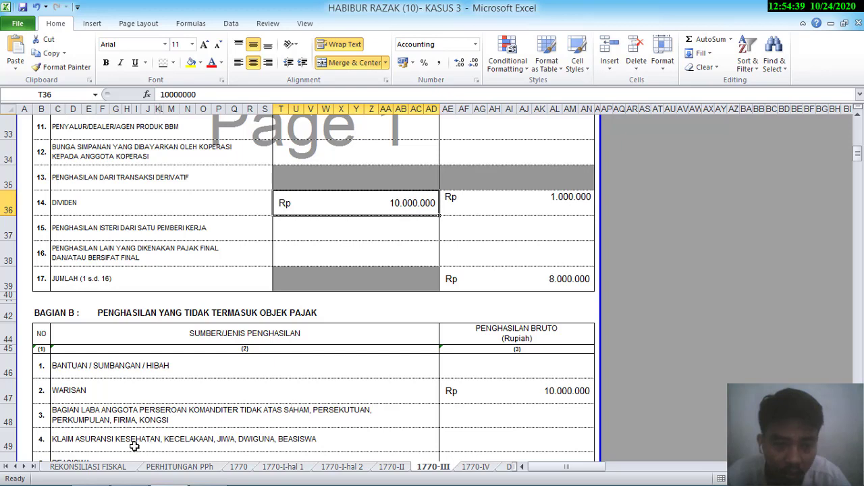
click(106, 467)
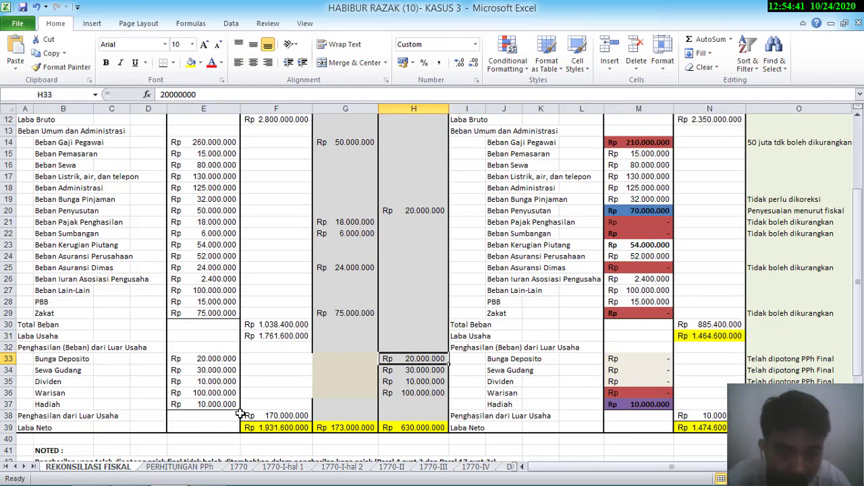
click(201, 381)
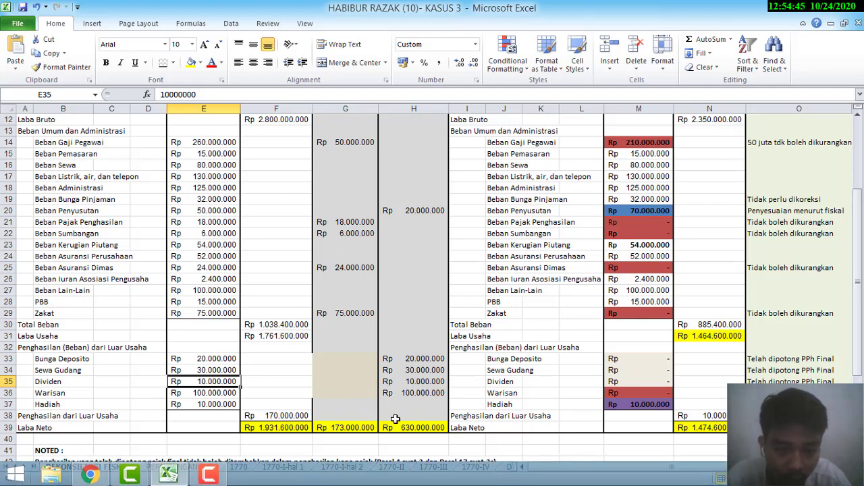
click(432, 468)
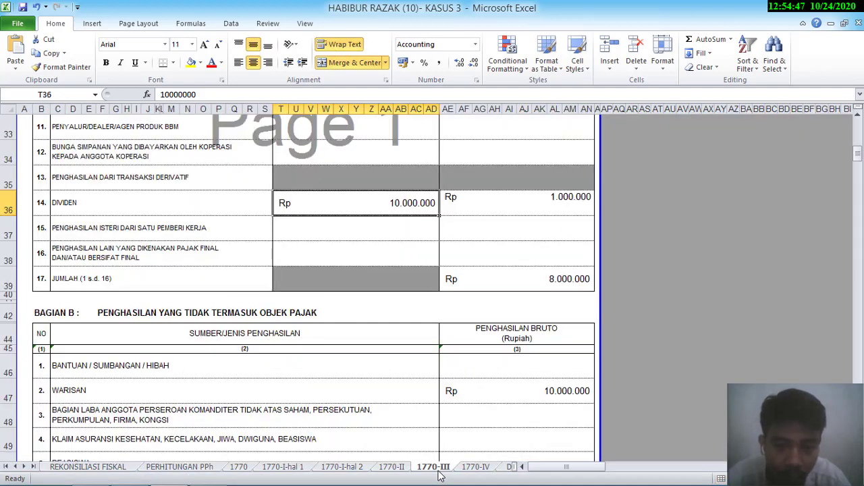
Inspect the PPh Terutang formula for Dividen and the JUMLAH (1 s.d. 16) formula in Bagian A.
click(555, 210)
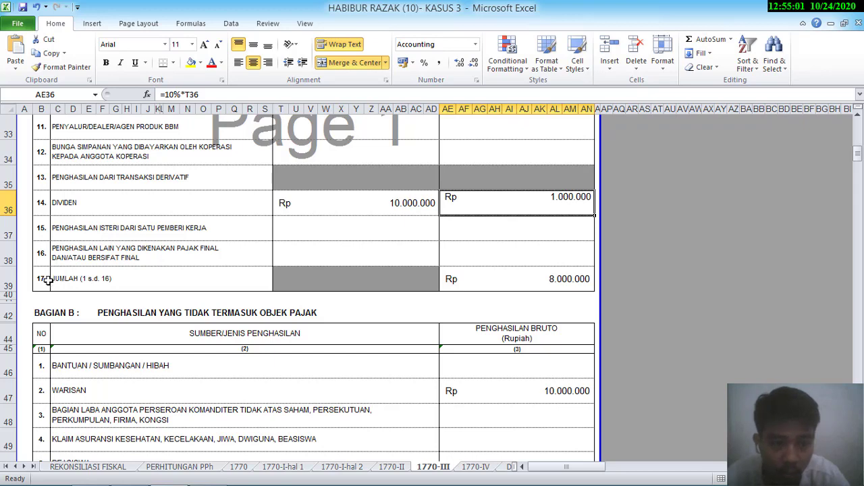
click(566, 278)
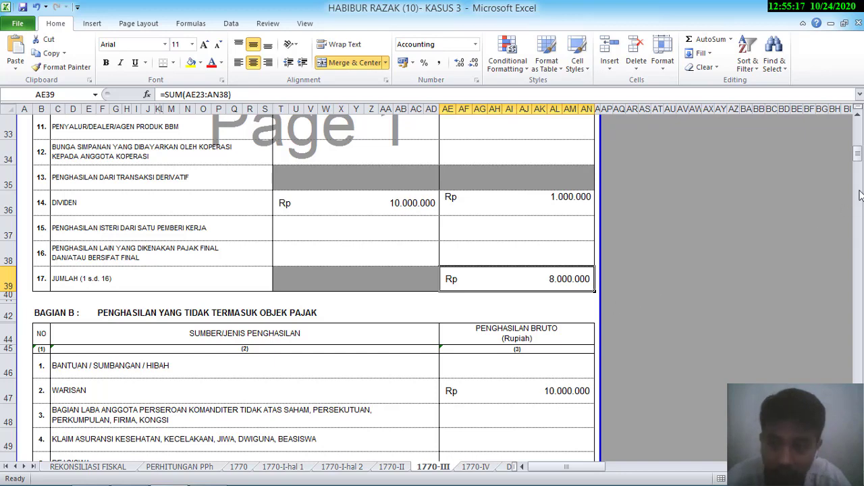
Check Warisan on the REKONSILIASI FISKAL sheet and set its Penghasilan Bruto in Bagian B of 1770-III to 100.000.000.
drag(857, 161, 857, 169)
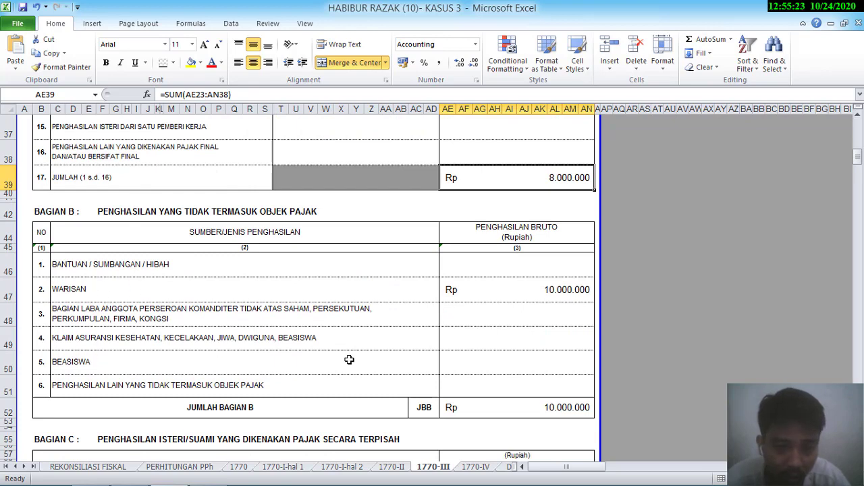
click(120, 467)
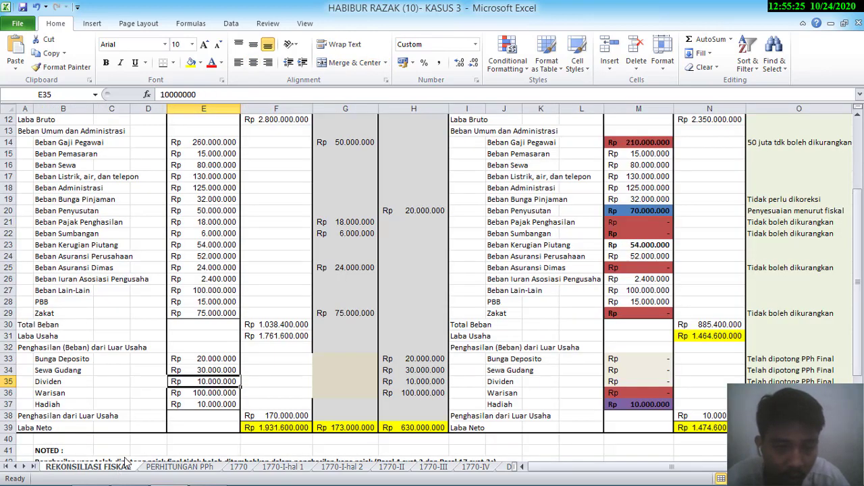
click(188, 397)
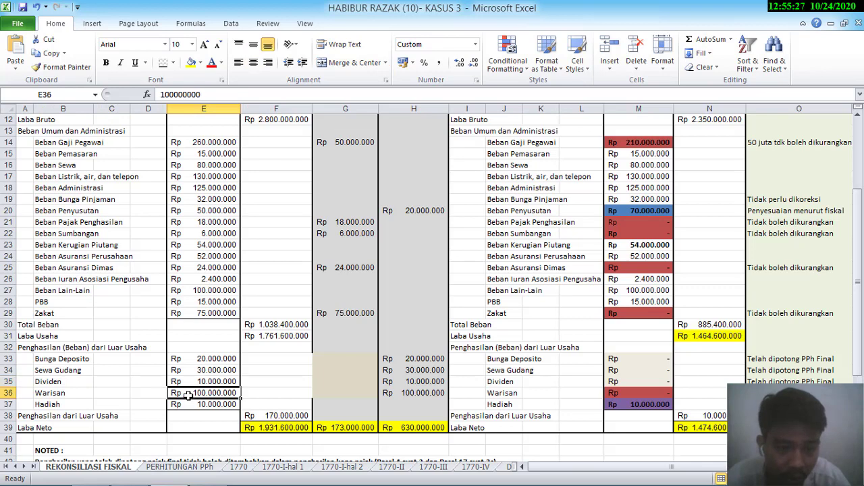
click(433, 467)
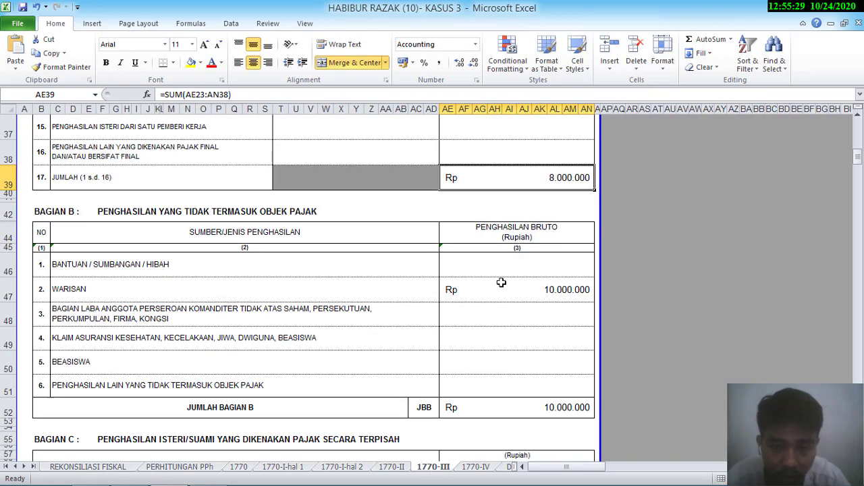
click(526, 288)
text(10)
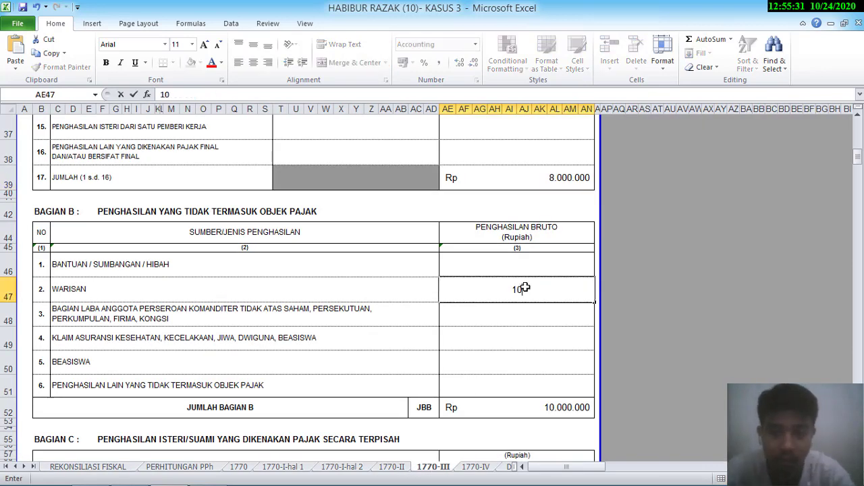
text(0.000.000)
key(Return)
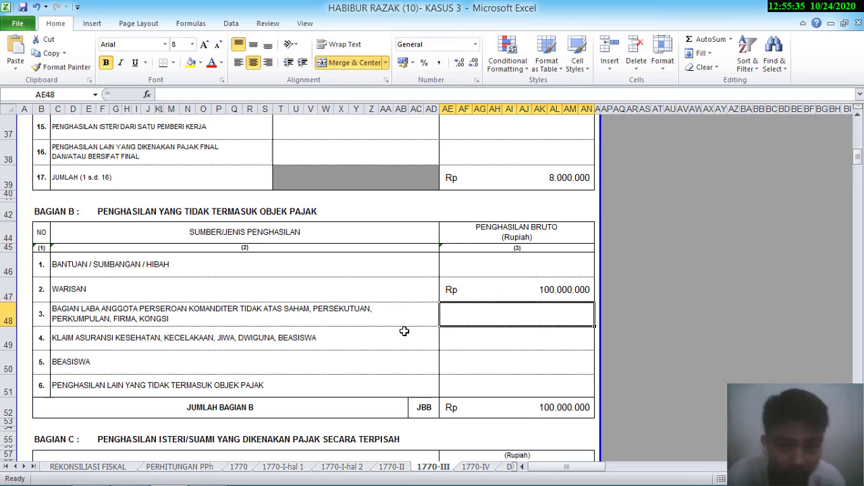
Inspect the JUMLAH BAGIAN B formula and review Bagian C of the 1770-III sheet.
click(562, 406)
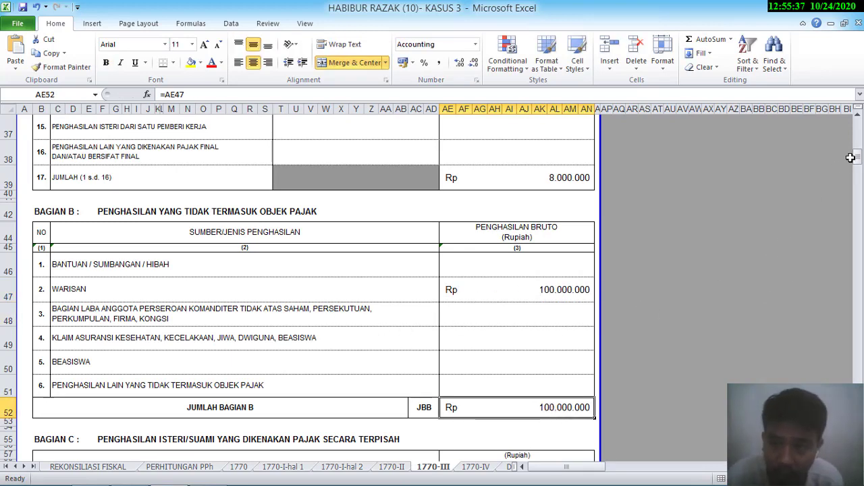
drag(857, 158, 857, 168)
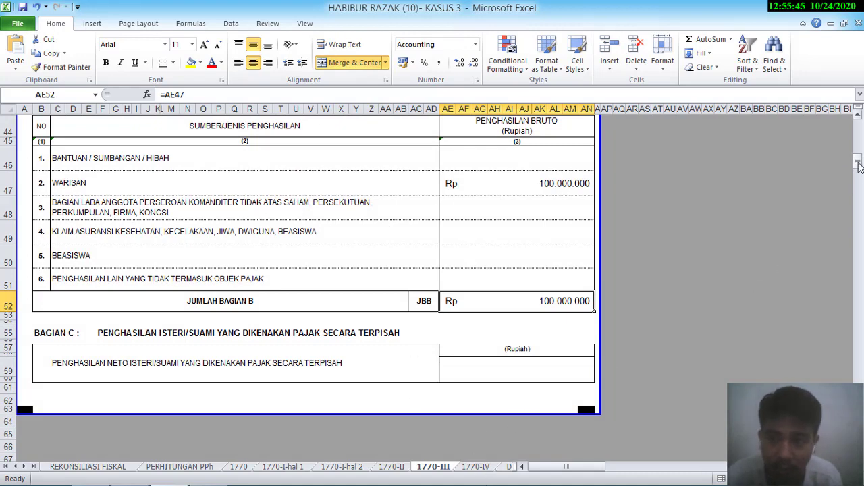
drag(858, 162, 858, 146)
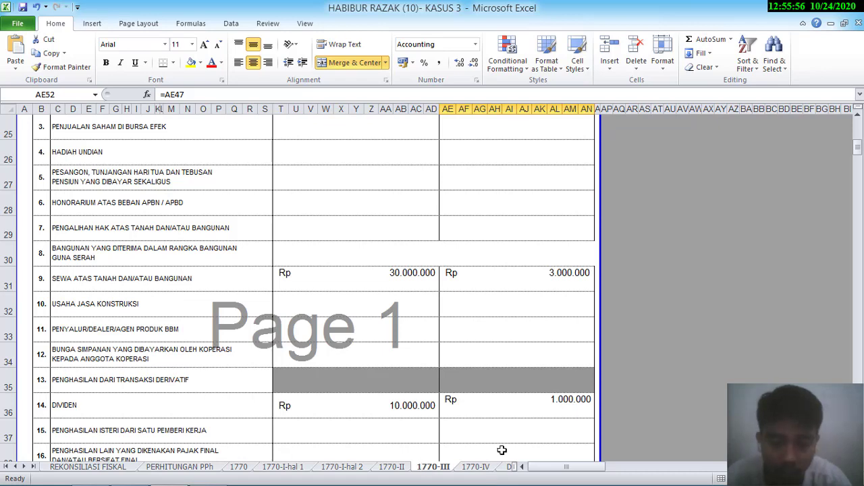
Set the starting month of the tax period in the 1770-IV header to 01.
click(486, 467)
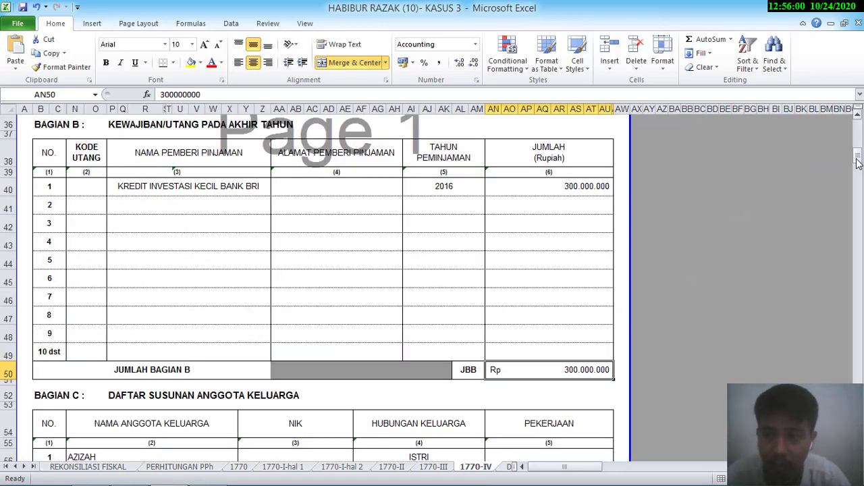
drag(858, 162, 858, 125)
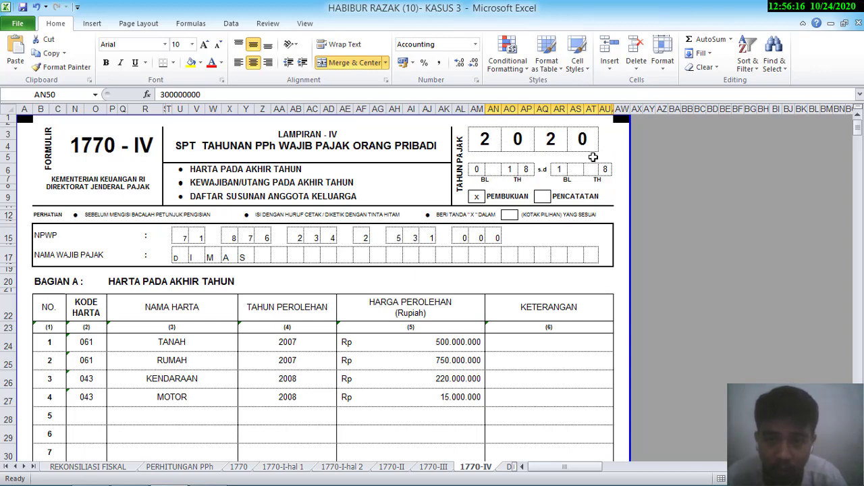
click(479, 168)
text(0)
click(491, 168)
text(1)
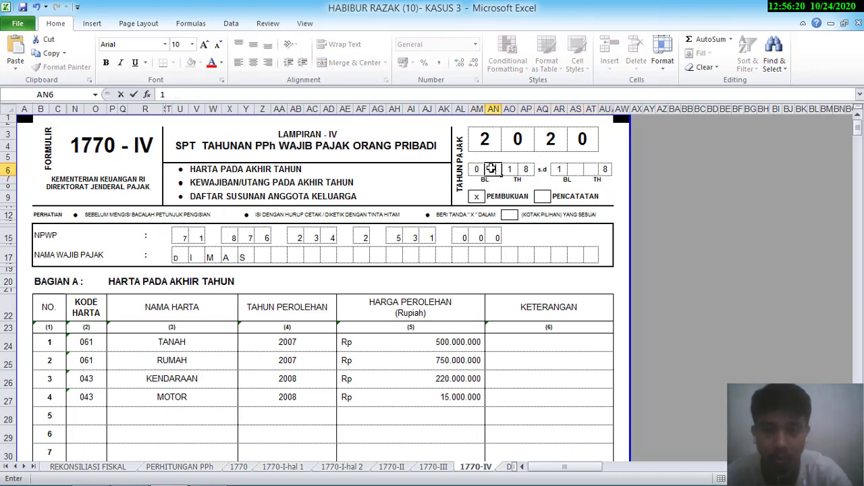
key(Tab)
Set the starting year of the tax period on 1770-IV to 20, with one digit per box.
text(20)
key(Tab)
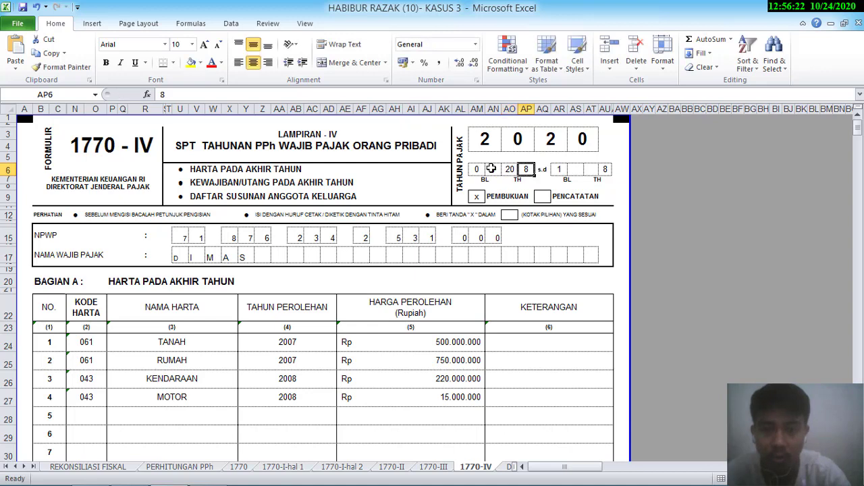
key(Right)
key(Left)
click(491, 168)
key(Right)
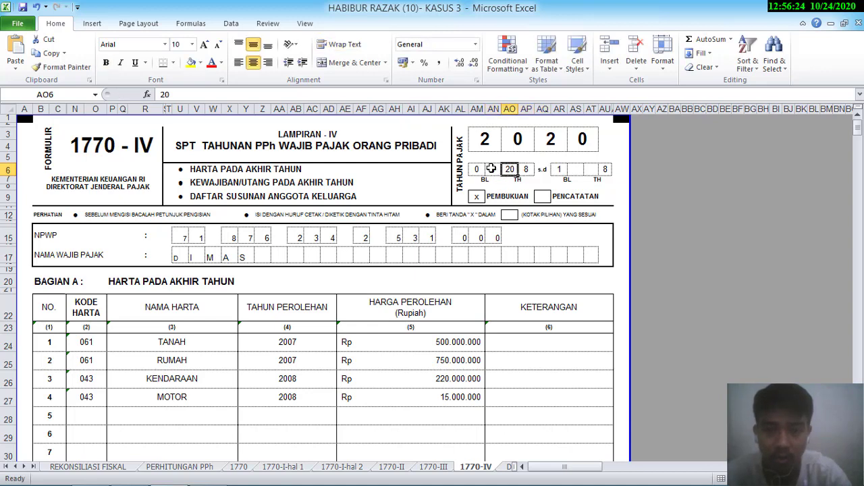
text(1)
key(BackSpace)
text(2)
key(Tab)
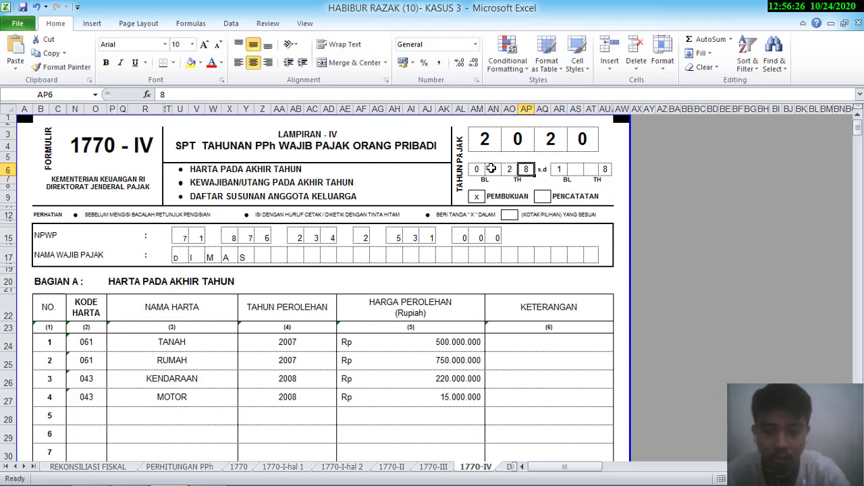
text(0)
Fill in the ending tax period on 1770-IV with month 01 and year 20, one digit per box.
click(563, 172)
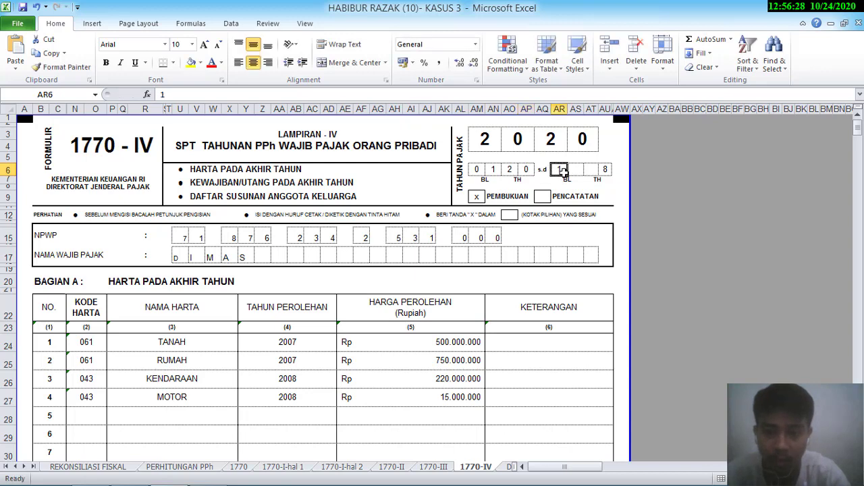
text(0)
key(Tab)
text(1)
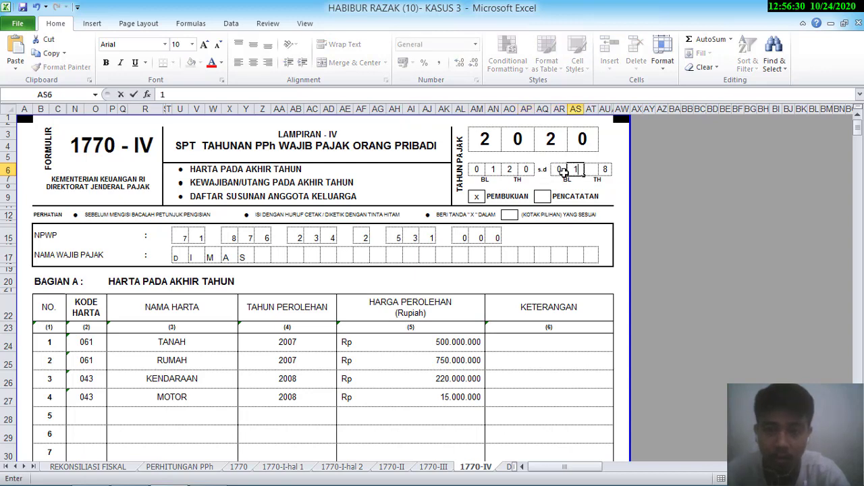
key(Tab)
text(2)
key(Tab)
text(0)
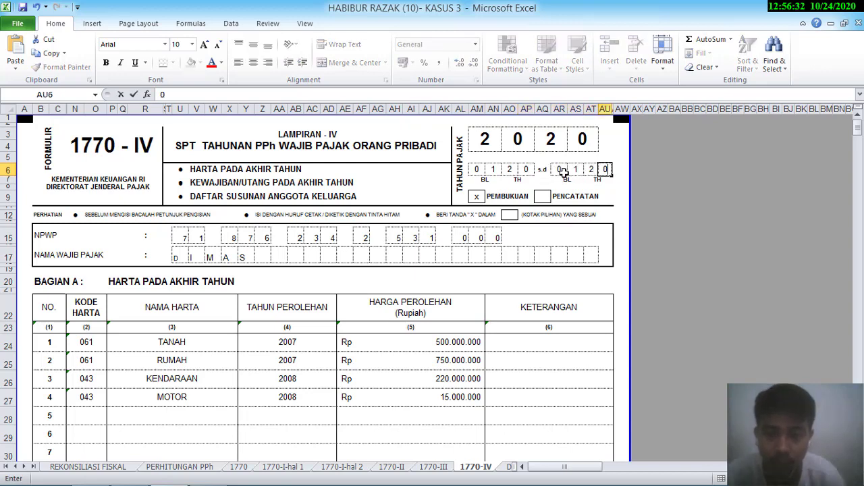
Review the Pembukuan mark and the Harga Perolehan values of the listed assets in Bagian A of 1770-IV.
click(476, 197)
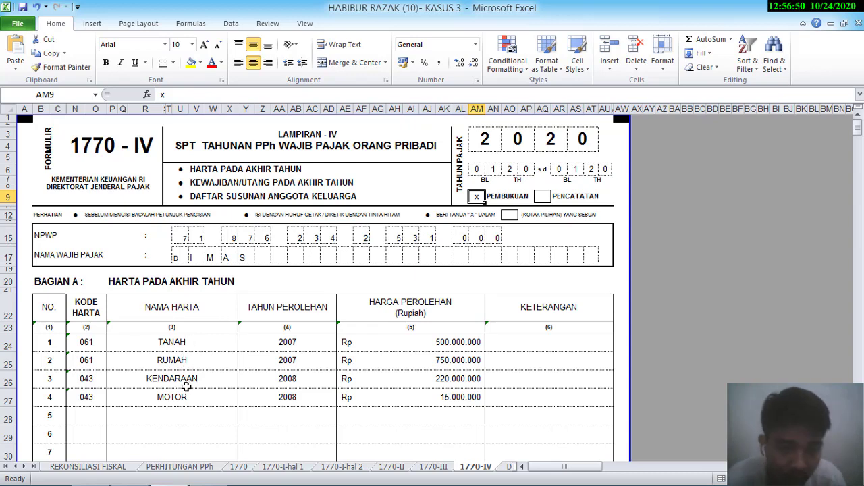
click(430, 346)
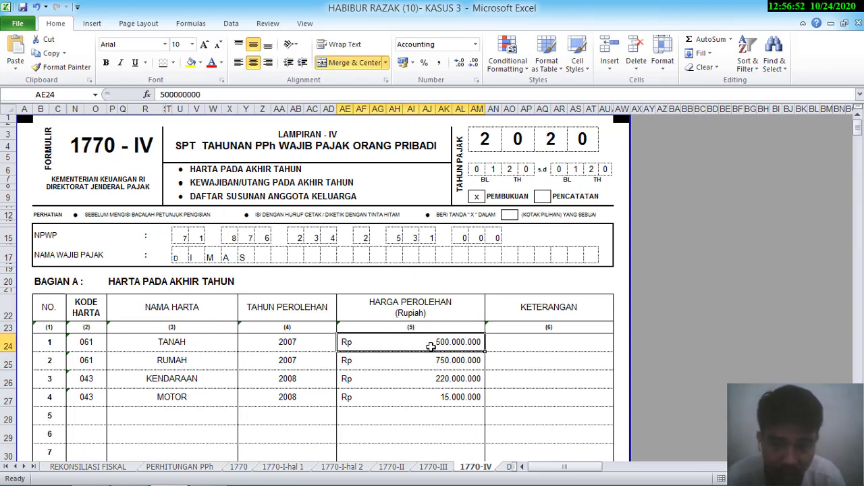
drag(447, 344, 447, 396)
click(493, 361)
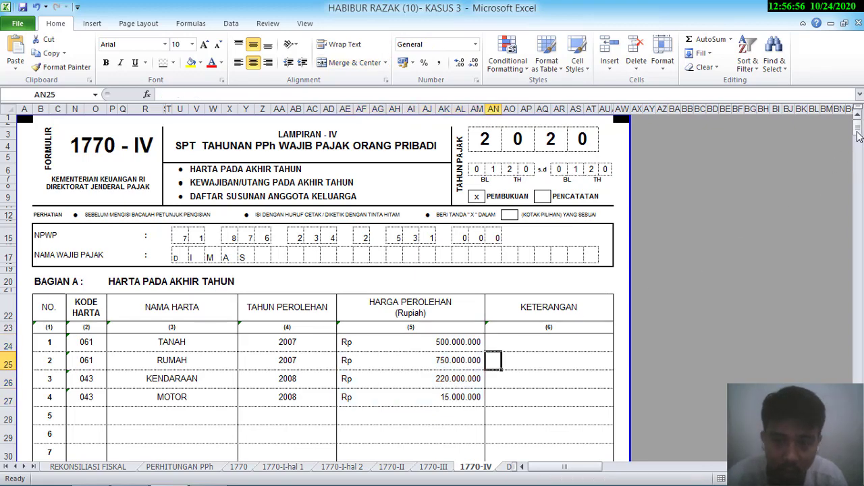
Review the Jumlah Bagian A total, then the lender, loan amount and Jumlah Bagian B in the debts section of 1770-IV.
drag(858, 134, 859, 143)
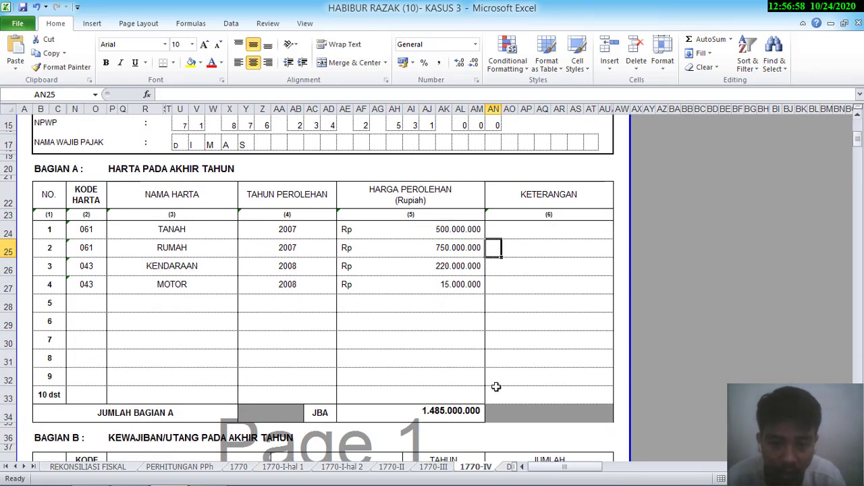
click(448, 412)
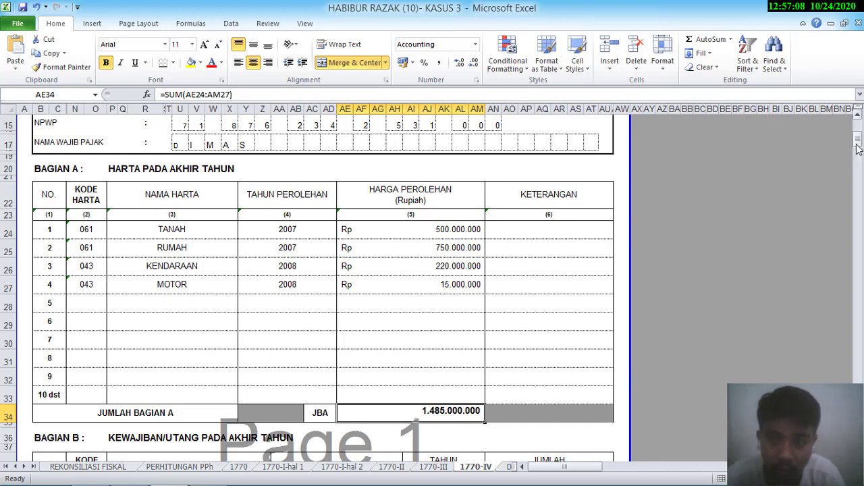
drag(858, 145, 858, 155)
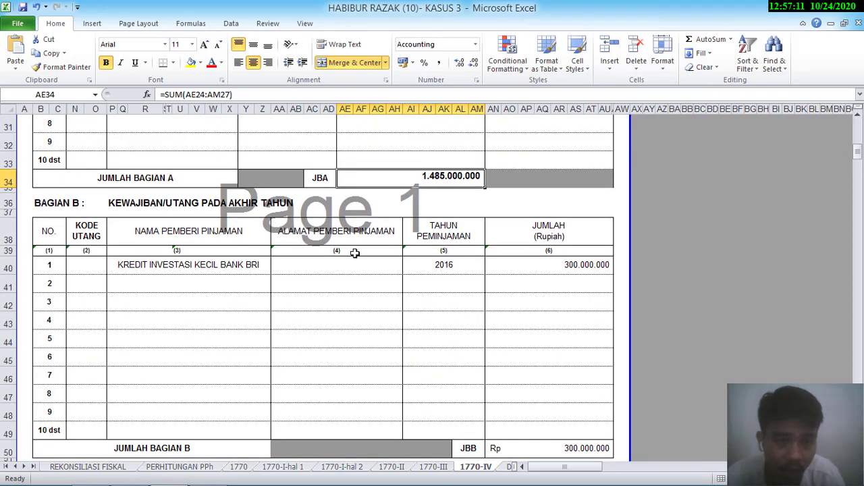
click(145, 266)
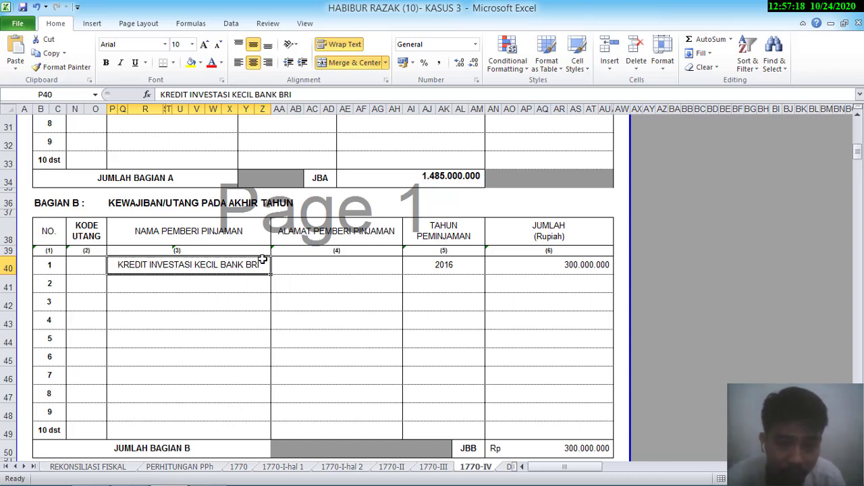
click(610, 269)
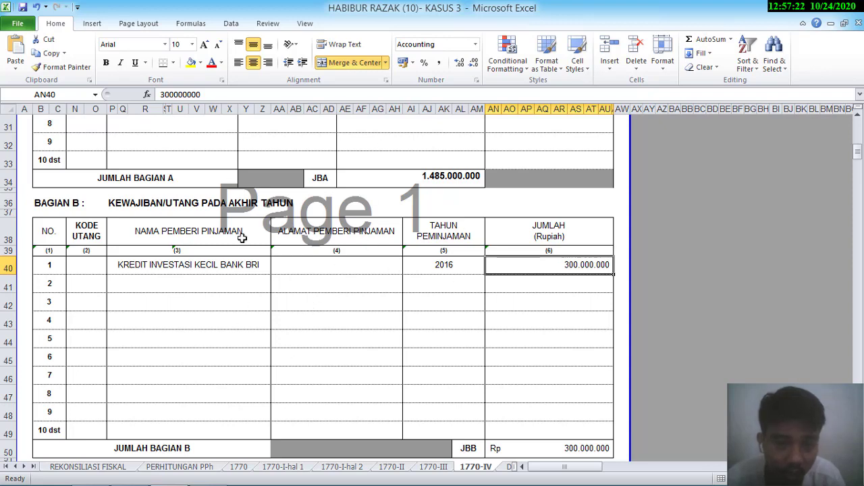
click(585, 449)
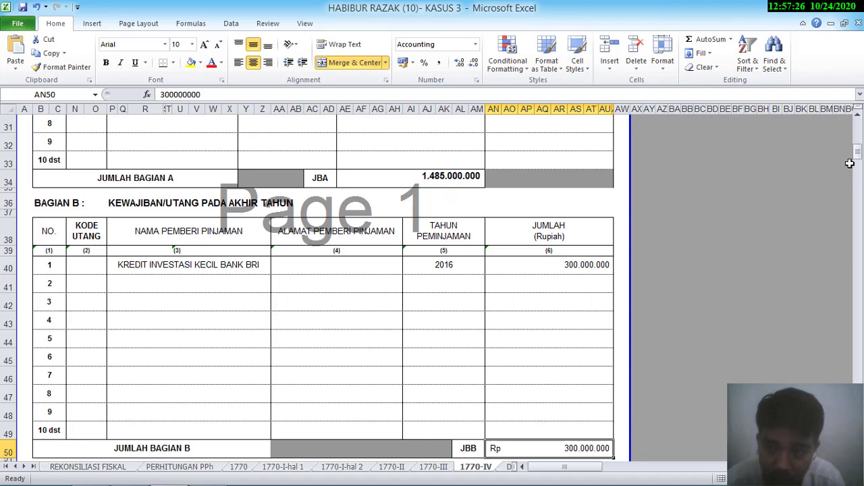
Review the Hubungan Keluarga entries of the four listed family members in Bagian C of 1770-IV.
drag(859, 157, 859, 165)
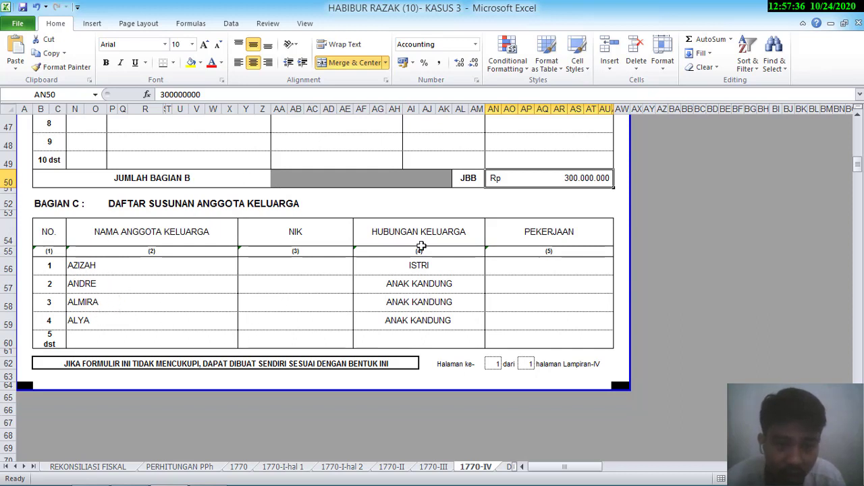
click(438, 268)
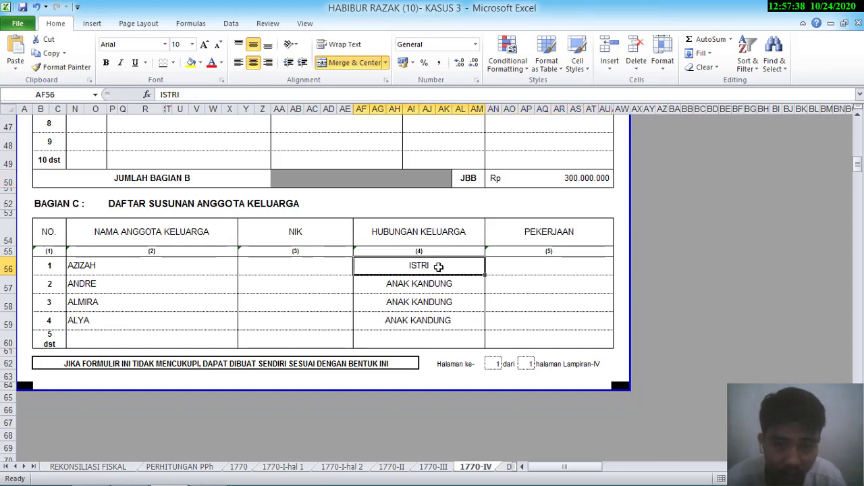
click(412, 285)
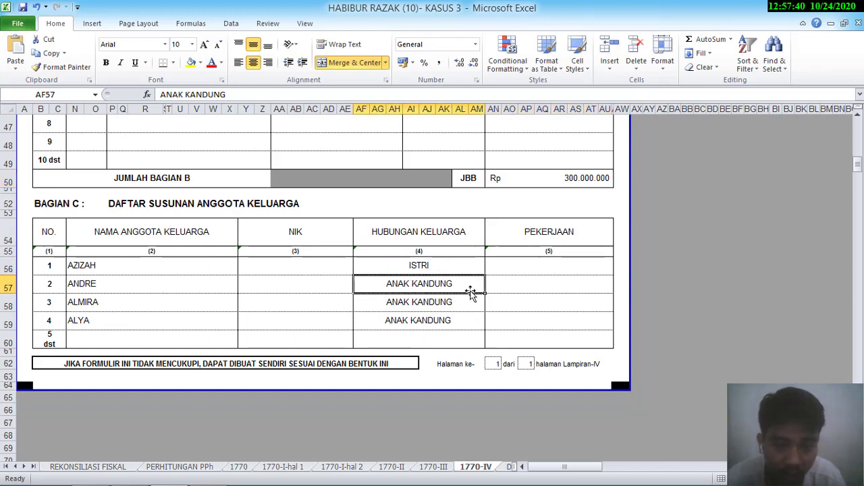
click(433, 301)
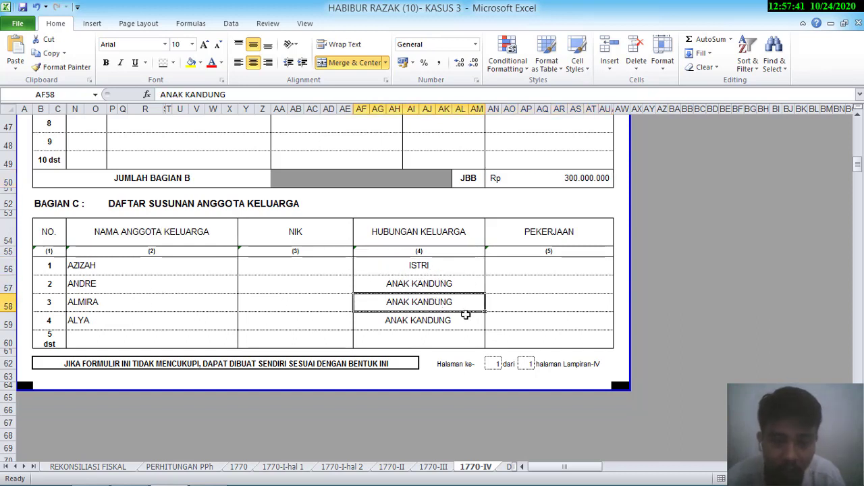
click(419, 322)
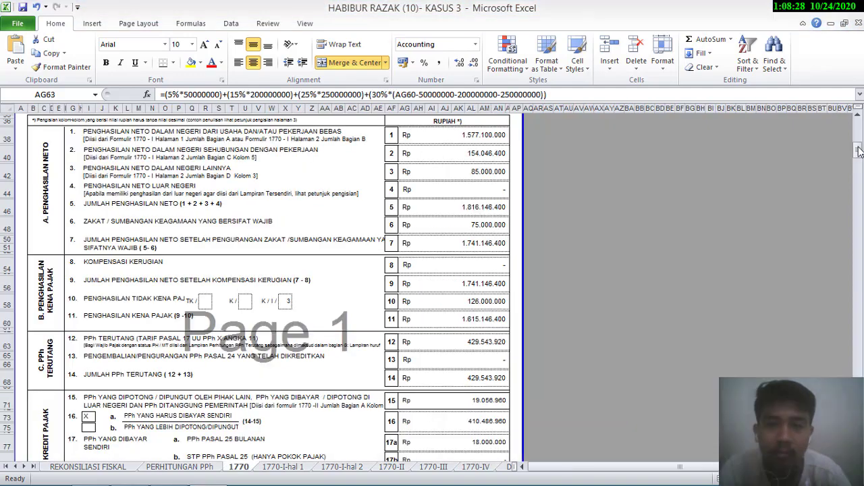
Check the Tahun Pajak digits and the Pembukuan mark in the header of the main 1770 form.
drag(858, 152, 857, 130)
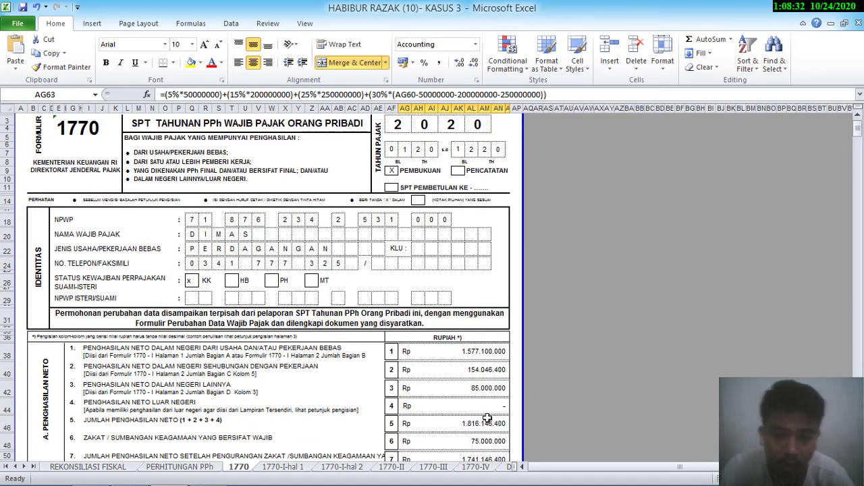
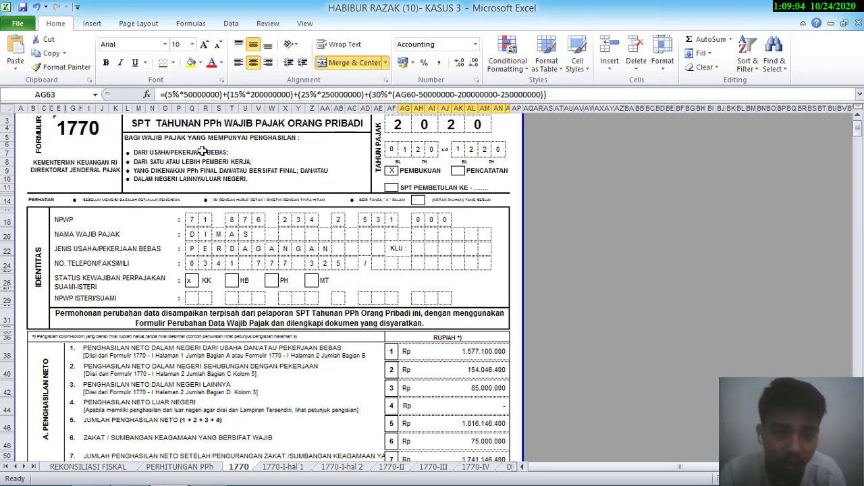
click(396, 124)
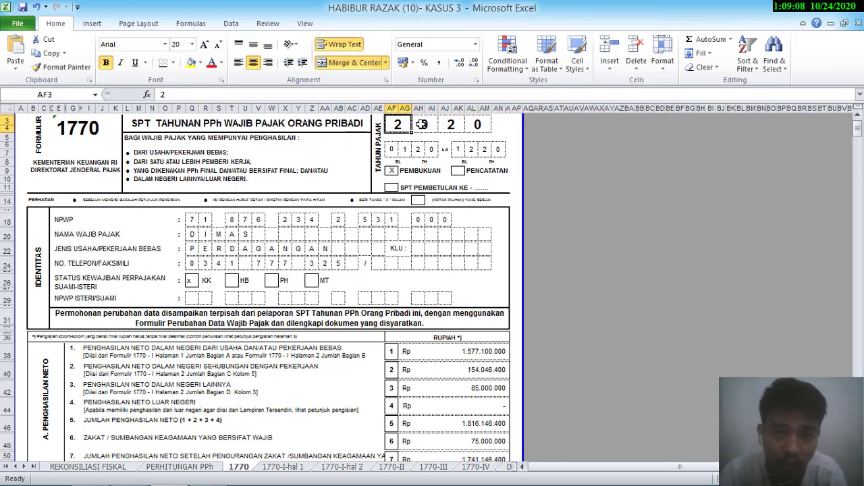
click(421, 125)
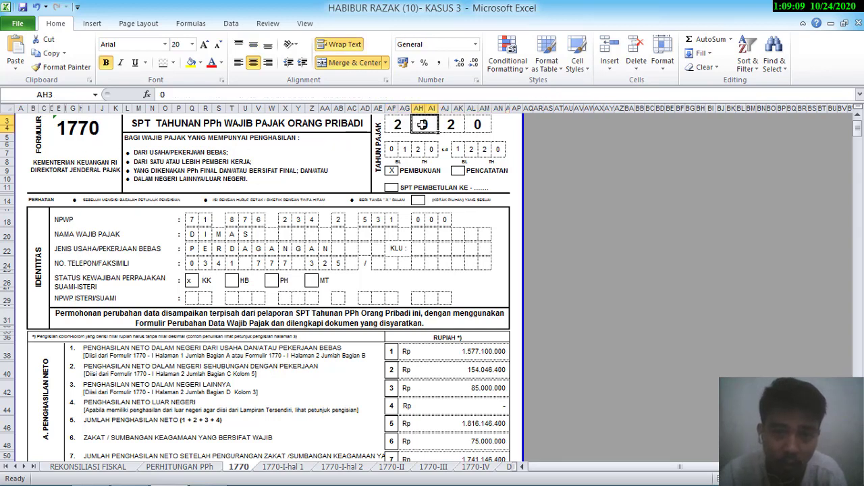
click(482, 125)
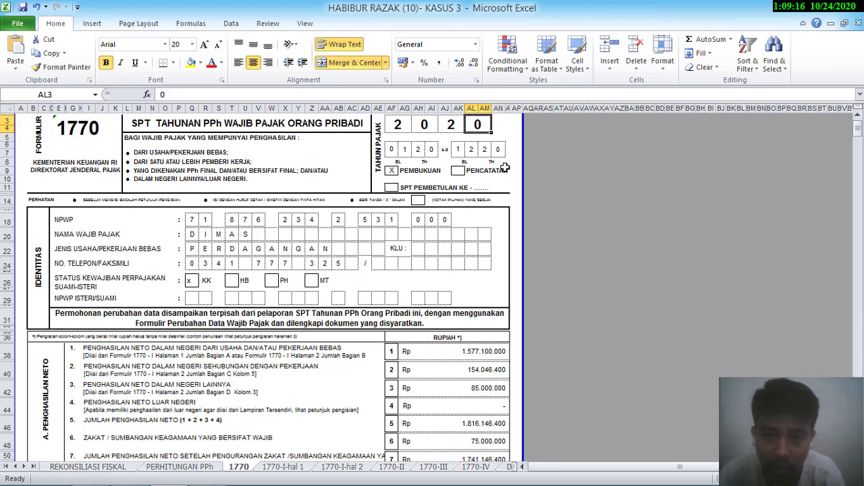
click(394, 171)
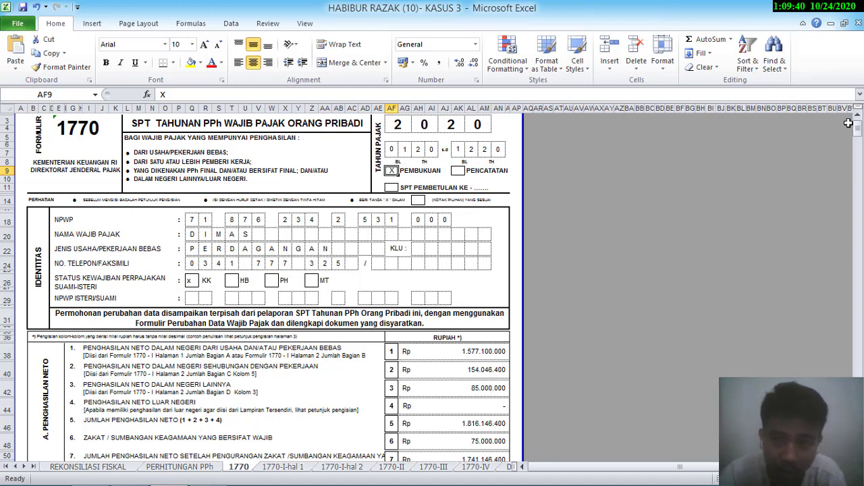
Trace line 1 of the 1770 form to Jumlah Bagian A on 1770-I-hal 1, Jumlah Bagian B on 1770-I-hal 2, and REKONSILIASI FISKAL.
drag(858, 128, 858, 140)
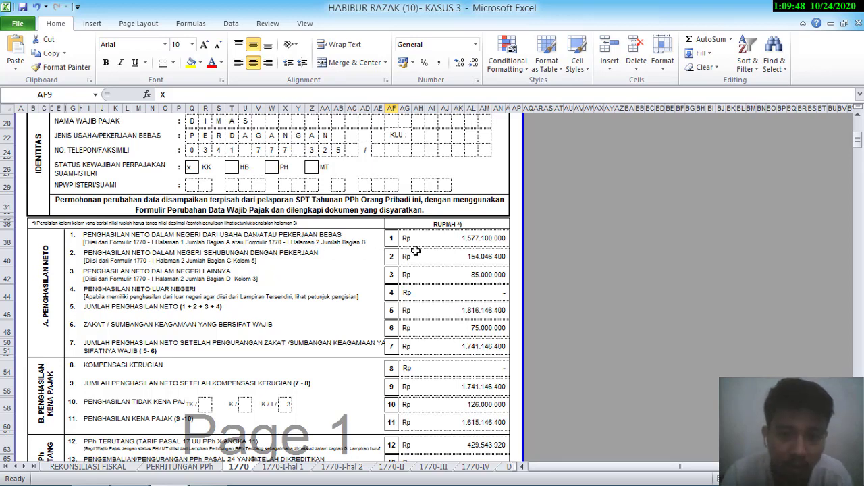
click(450, 238)
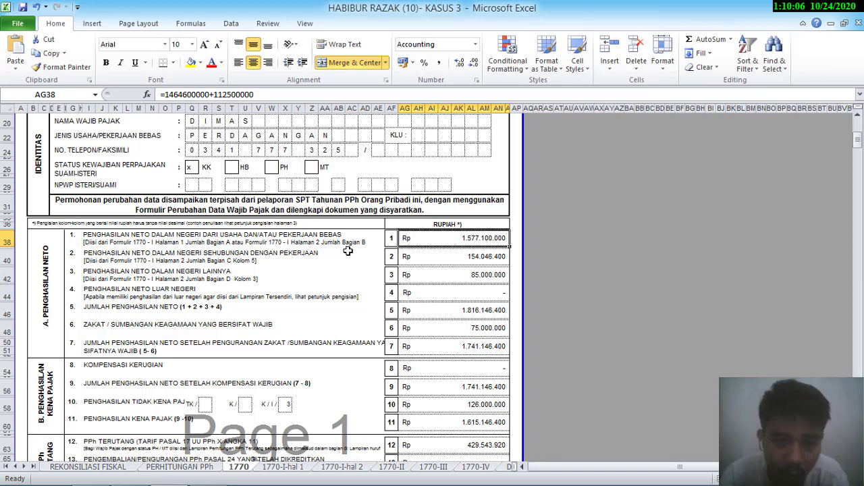
click(283, 467)
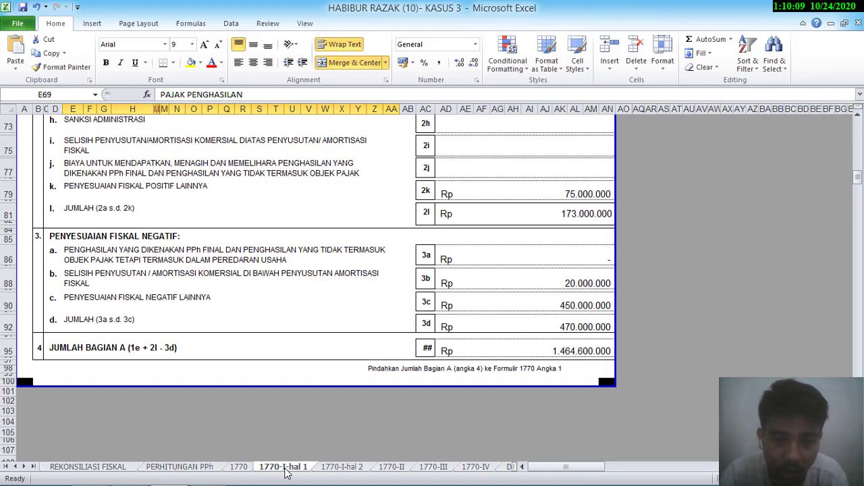
click(534, 353)
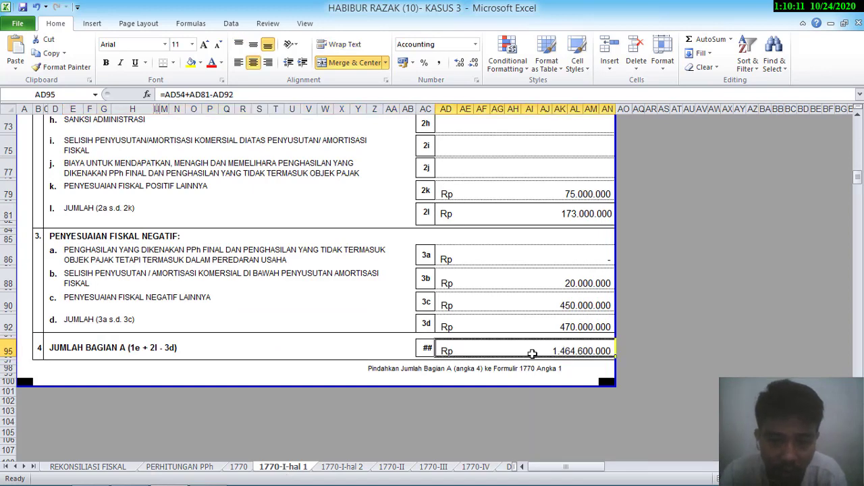
click(341, 467)
click(588, 283)
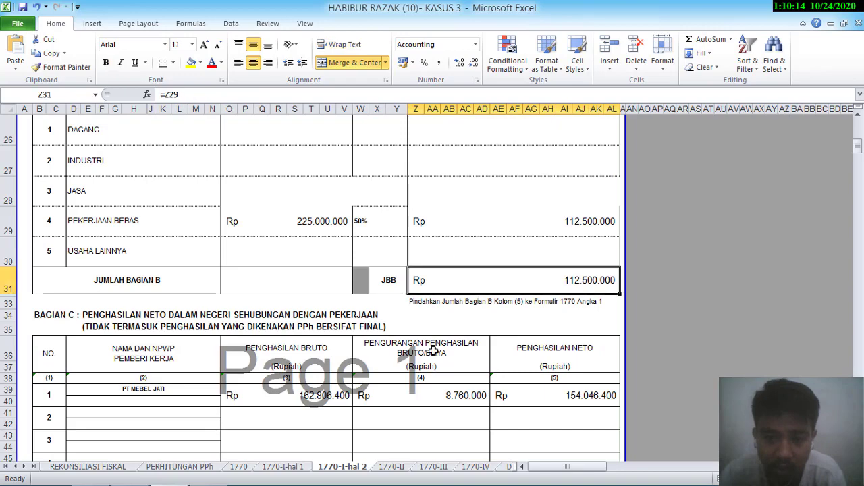
click(114, 467)
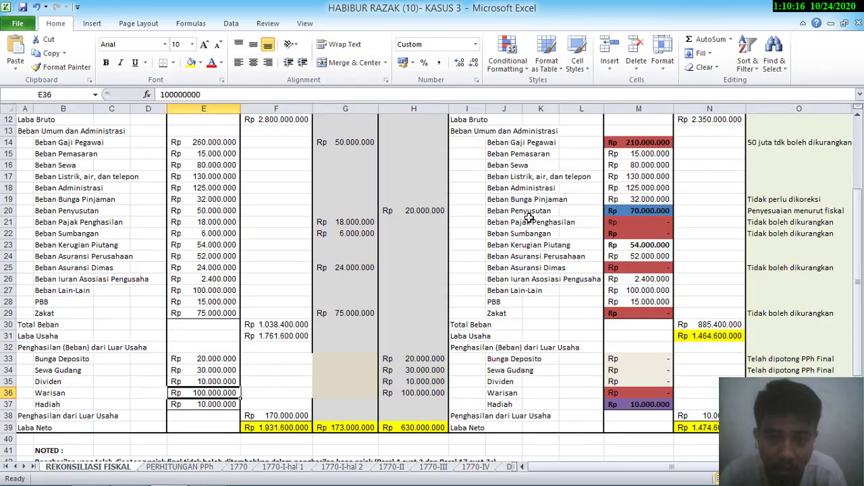
click(252, 471)
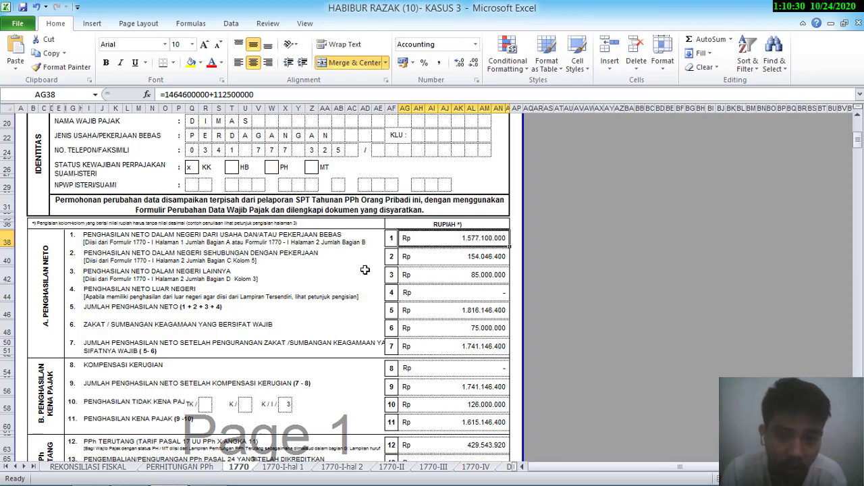
Compare line 2 of the 1770 form, net income from employment, with Jumlah Bagian C on 1770-I-hal 2.
click(479, 265)
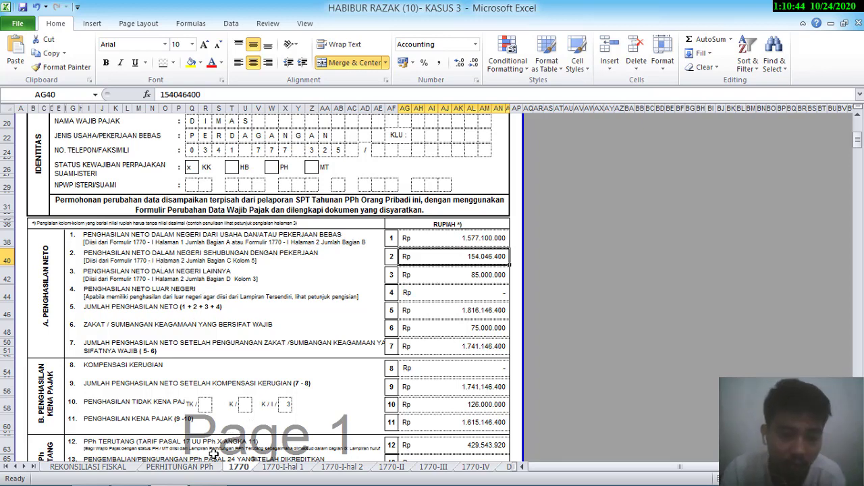
click(335, 467)
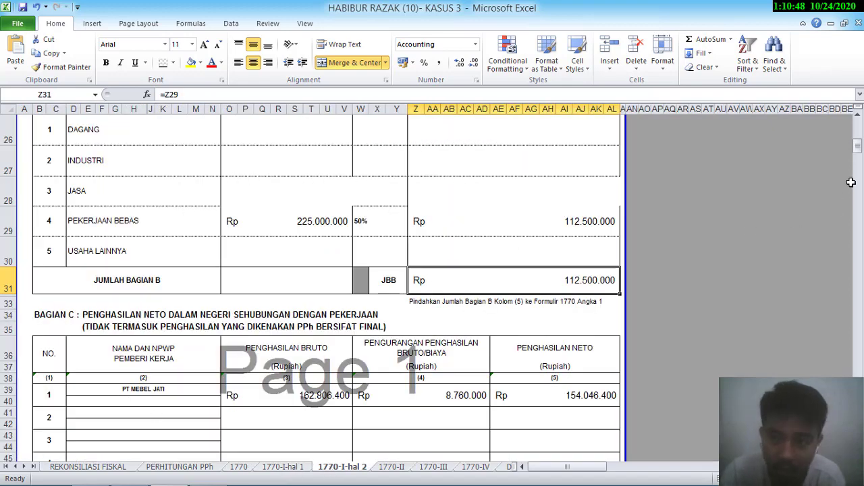
drag(860, 156, 860, 164)
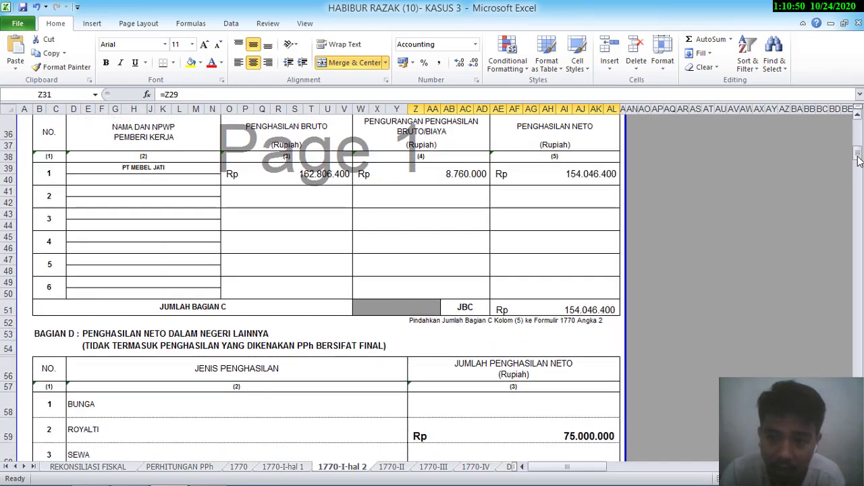
click(575, 310)
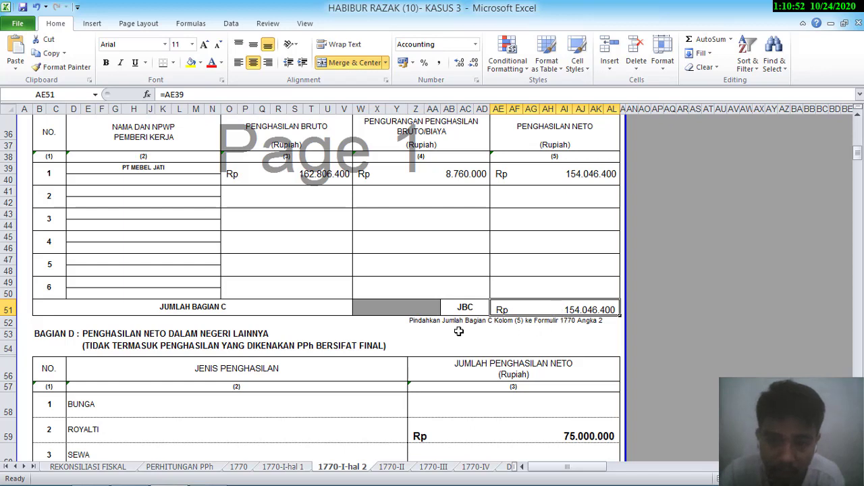
click(238, 466)
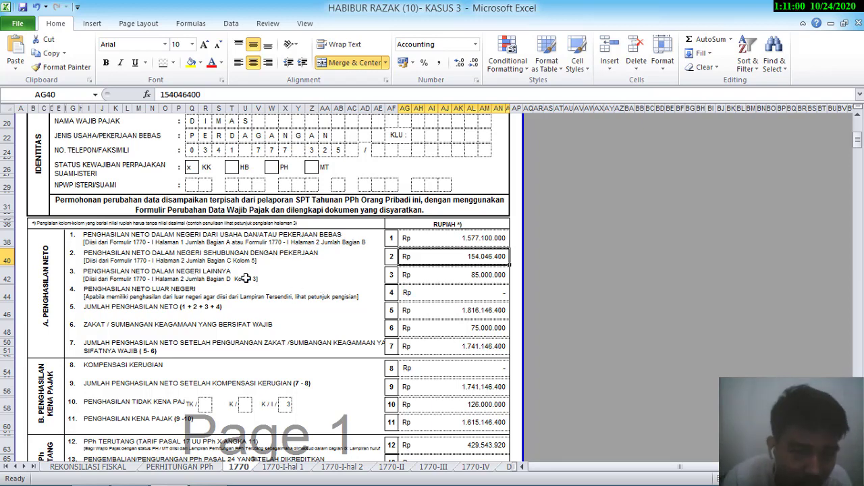
Compare line 3 of the 1770 form, other domestic net income, with Jumlah Bagian D on 1770-I-hal 2.
click(479, 277)
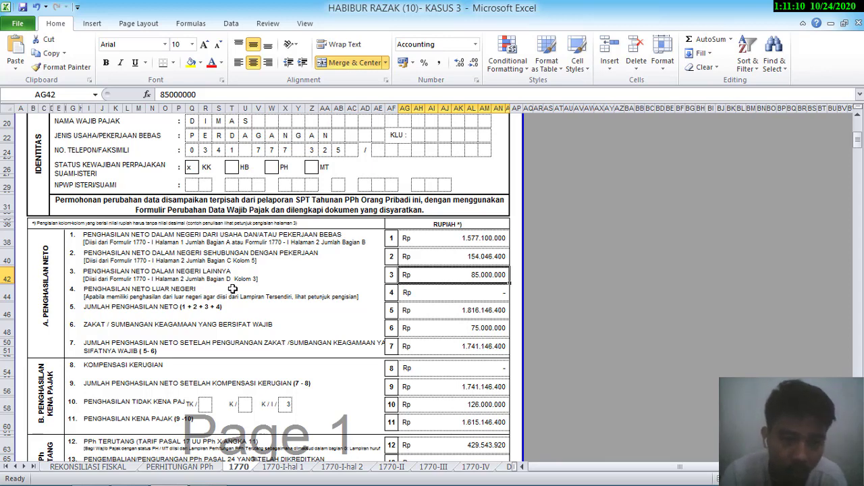
click(350, 470)
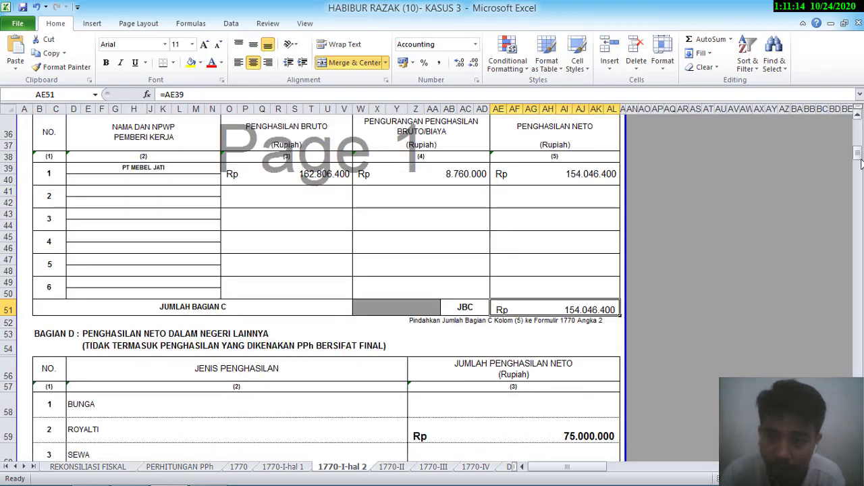
drag(858, 156, 859, 165)
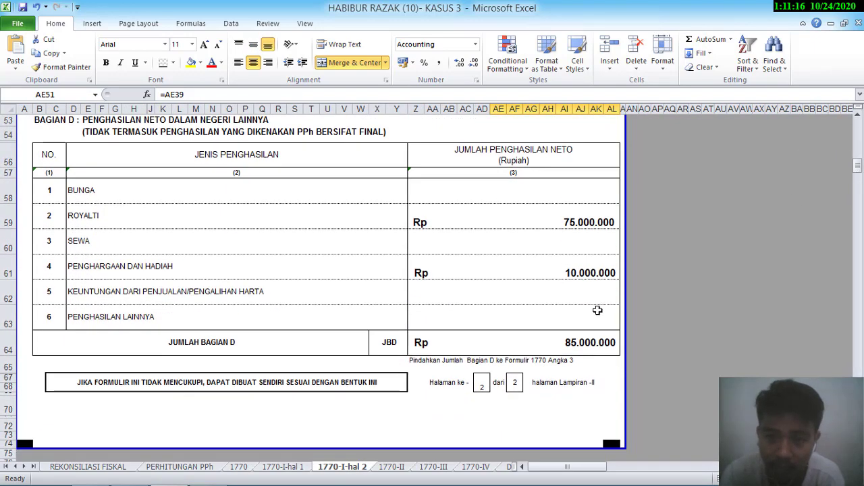
click(570, 336)
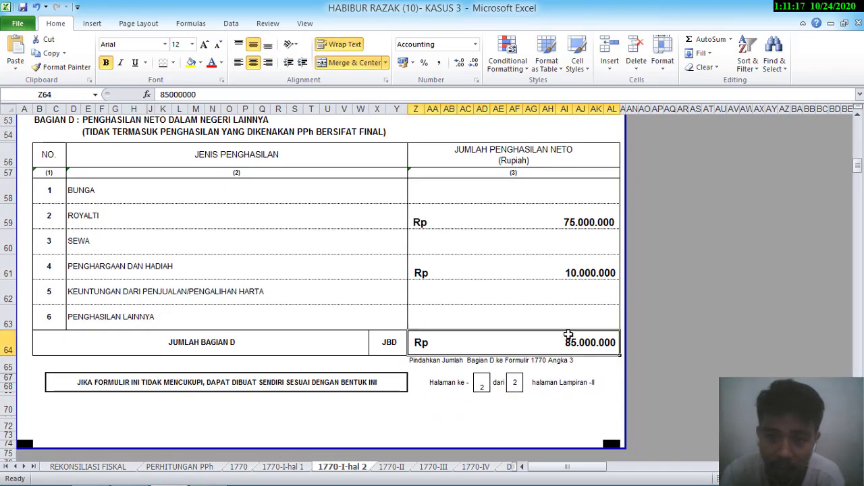
click(238, 466)
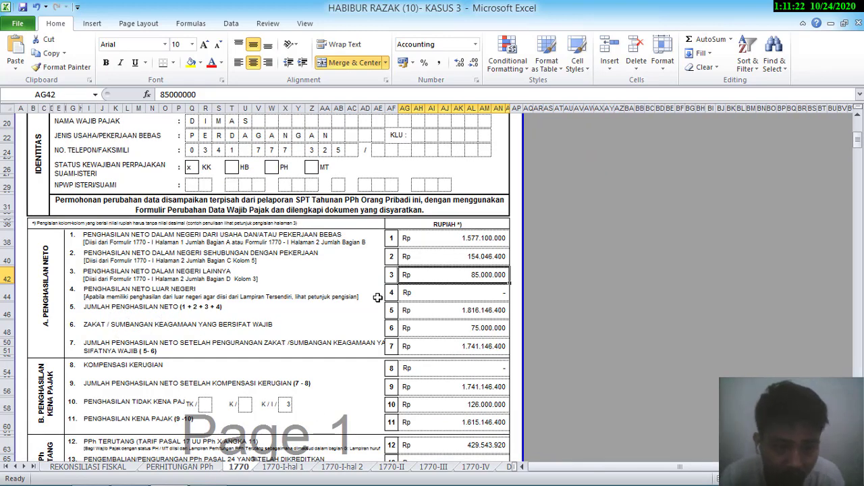
Examine lines 1 to 4 of Penghasilan Neto on the 1770 form and the formula for Jumlah Penghasilan Neto in line 5.
click(482, 238)
drag(482, 238, 482, 290)
click(476, 309)
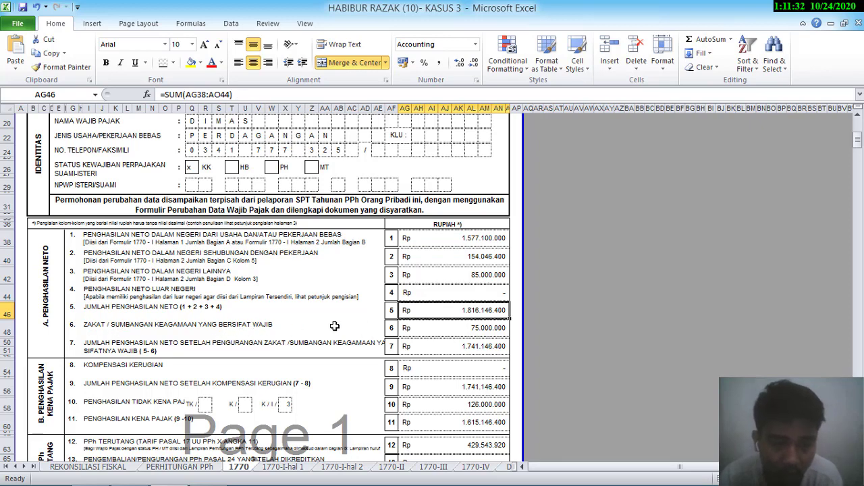
Examine the zakat deduction in line 6 of the 1770 form and the line 7 formula that subtracts it from line 5.
click(478, 329)
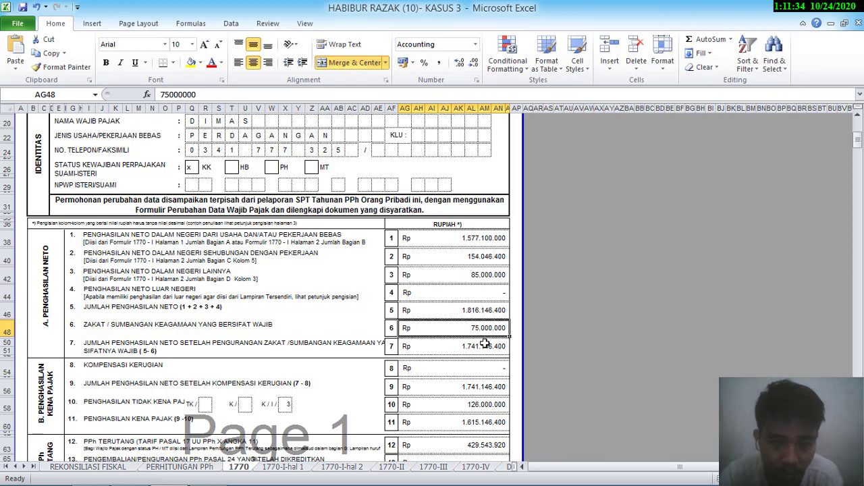
click(484, 345)
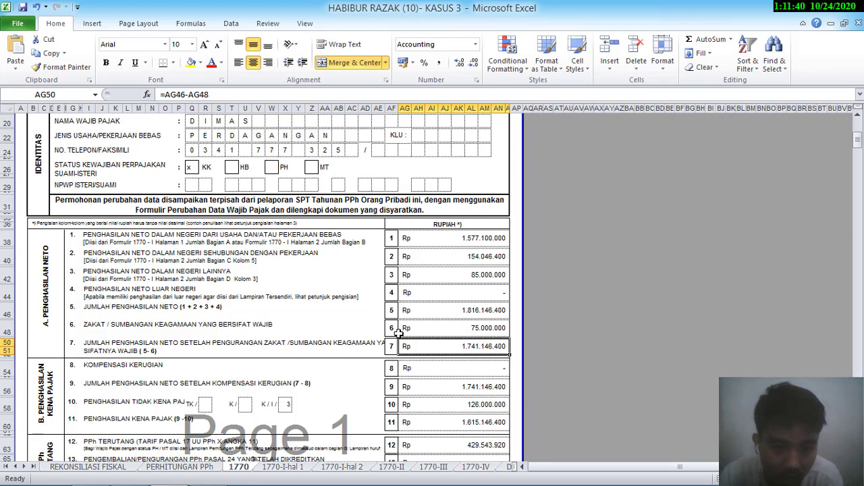
click(471, 328)
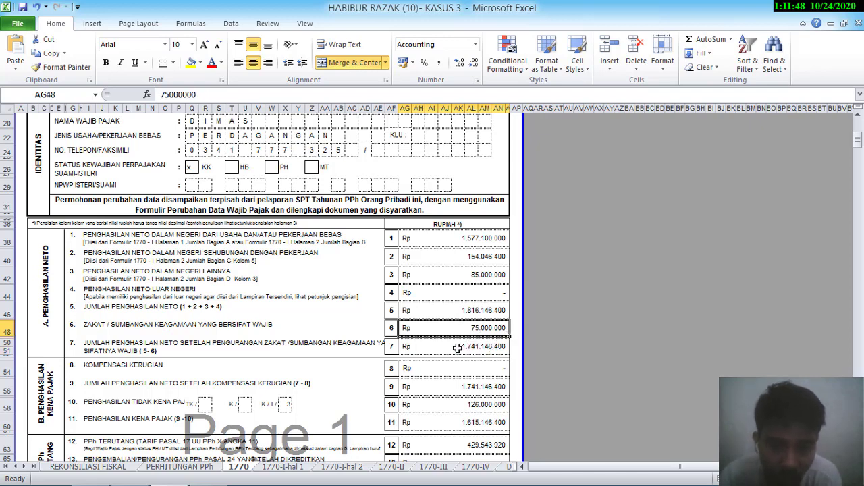
click(458, 347)
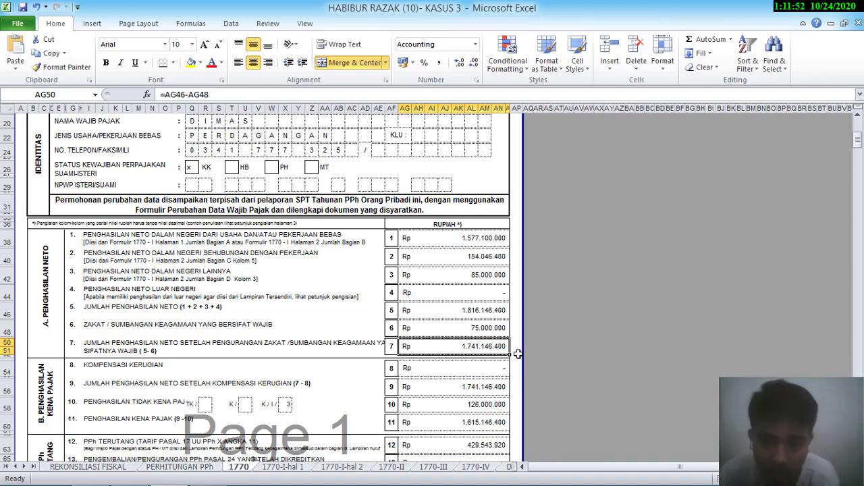
Examine lines 9 to 11 of Penghasilan Kena Pajak on the 1770 form, including the K/I/3 non-taxable income formula in line 10.
drag(858, 144, 859, 162)
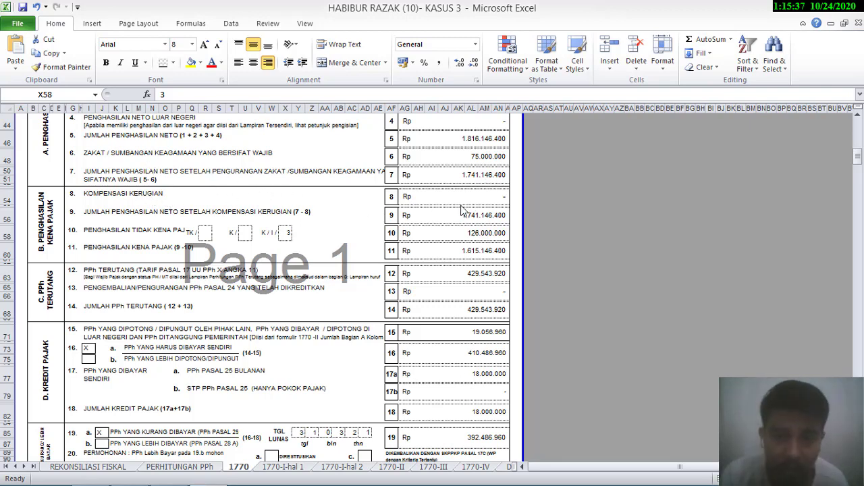
click(438, 216)
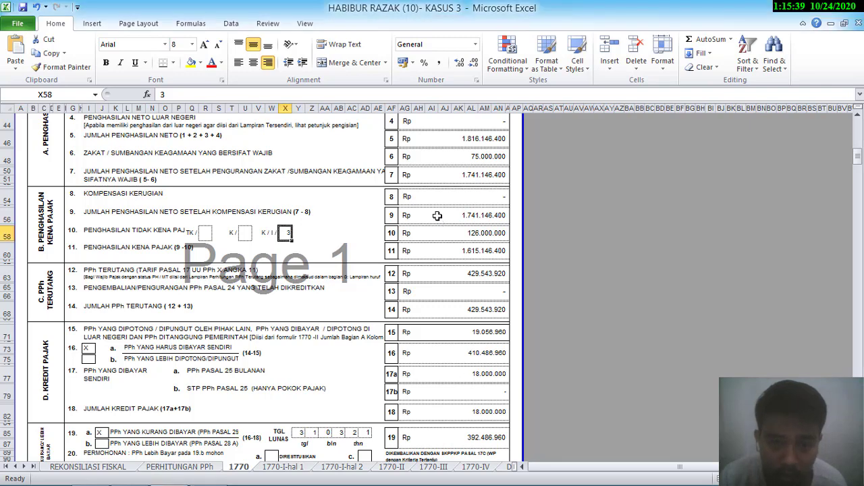
click(438, 216)
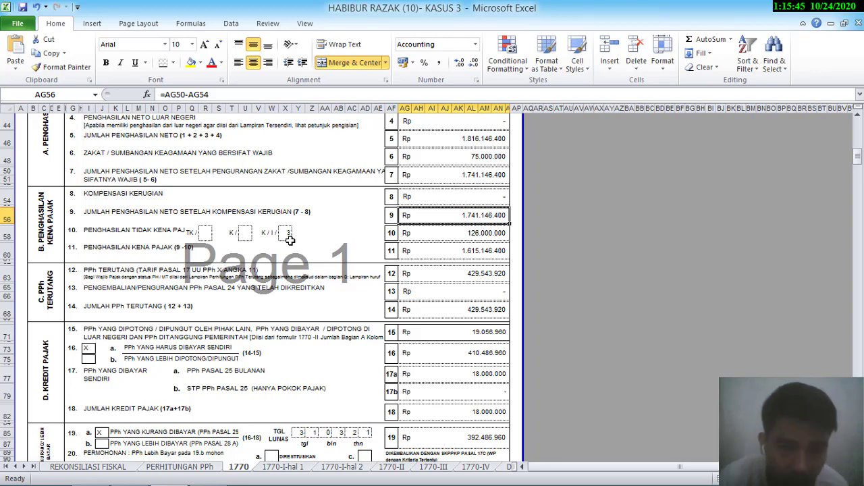
click(459, 233)
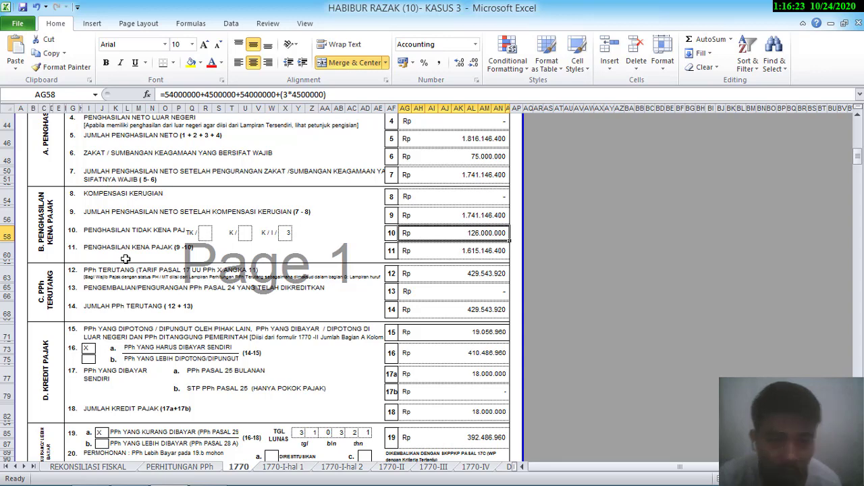
click(498, 251)
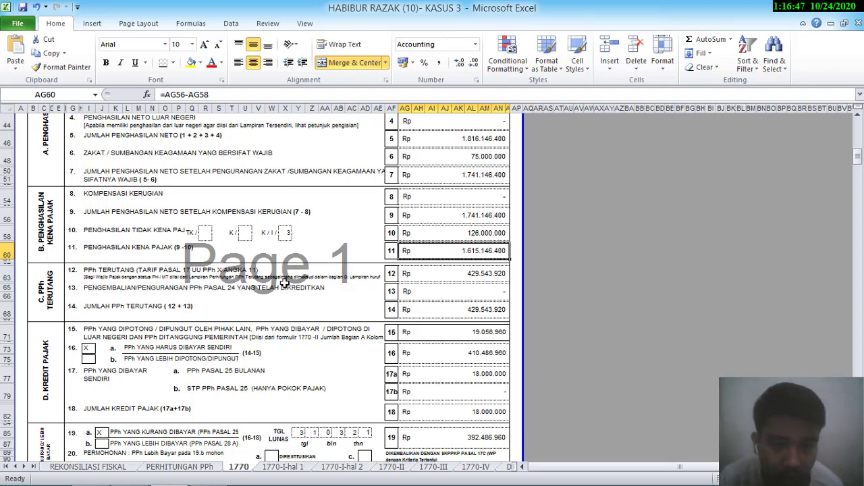
Examine the progressive-rate formula in line 12 of PPh Terutang, the Pasal 24 entry in line 13, and the total in line 14.
click(487, 273)
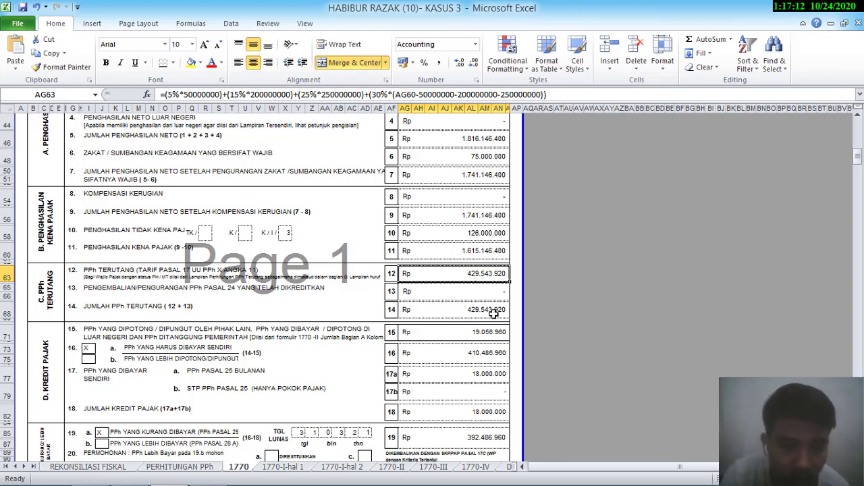
click(456, 310)
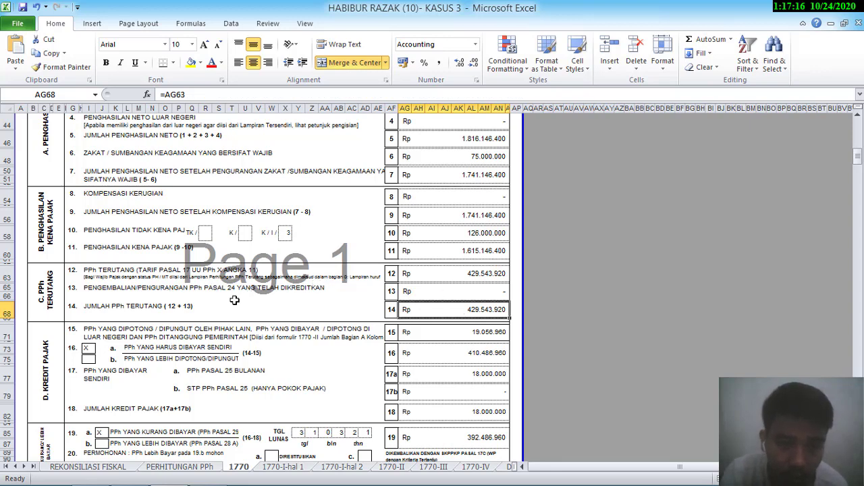
click(461, 292)
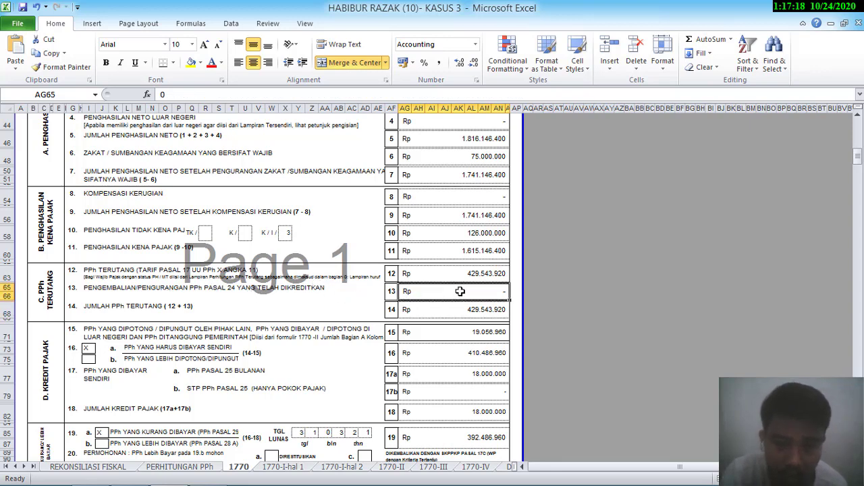
click(460, 312)
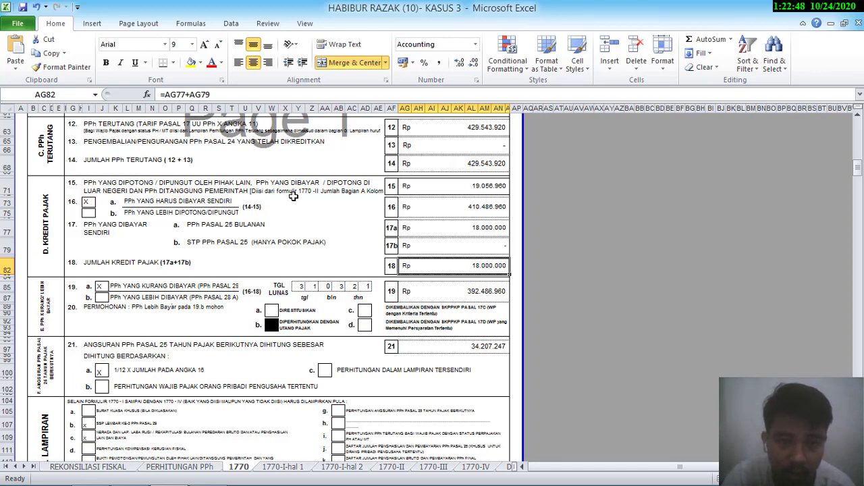
Compare line 15 of the 1770 form, tax withheld by other parties, with Jumlah Bagian A on 1770-II.
click(480, 189)
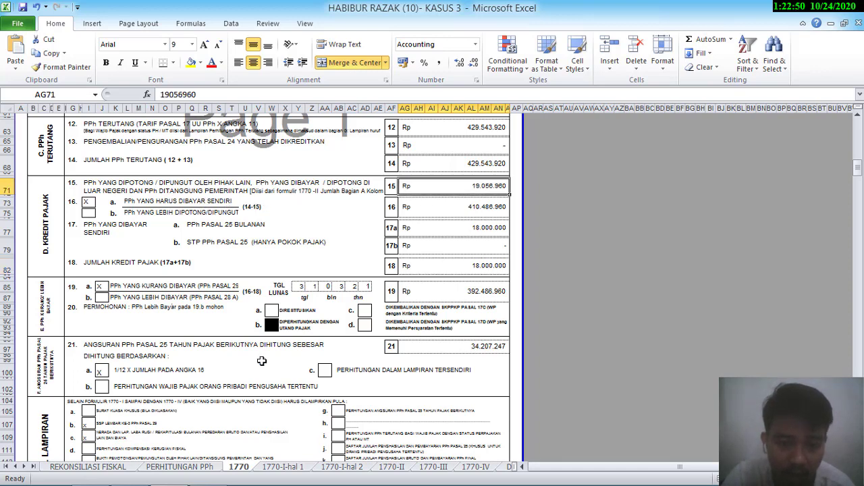
click(393, 467)
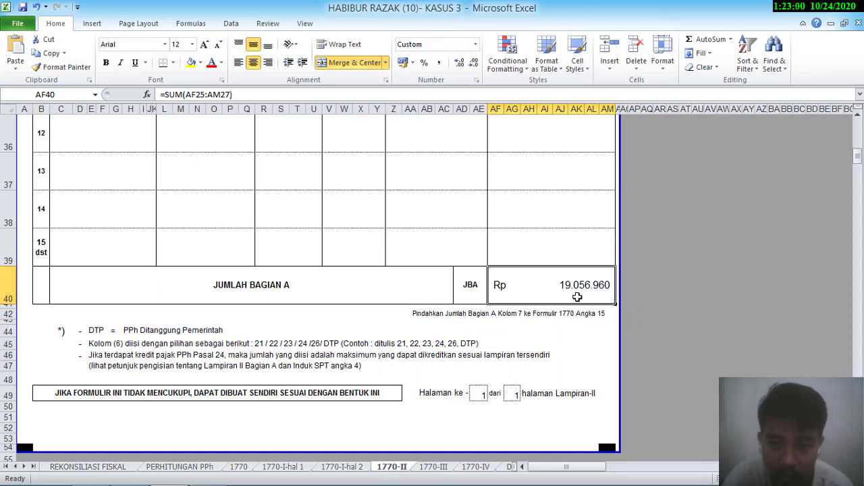
click(238, 467)
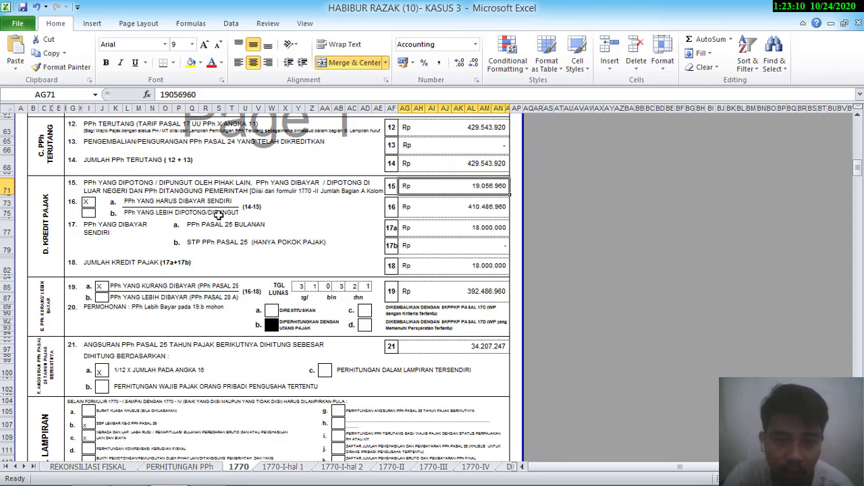
Trace the line 16 formula on the 1770 form, tax payable by the taxpayer, to lines 14 and 15.
click(468, 213)
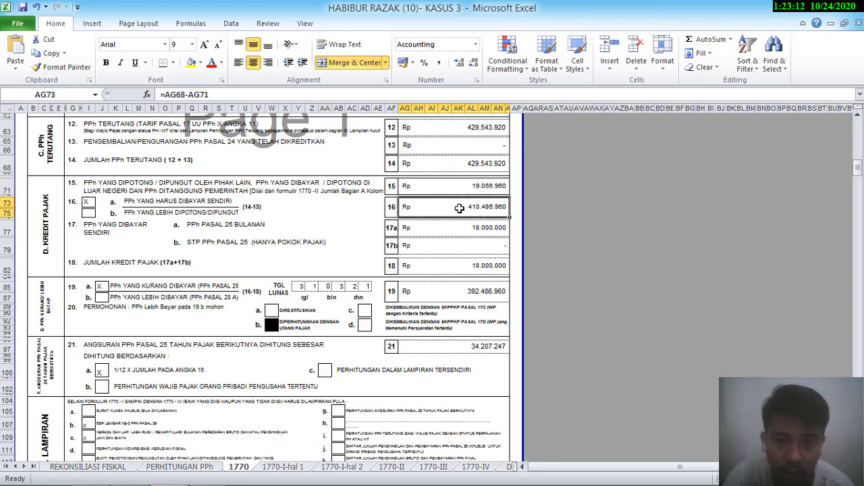
click(447, 168)
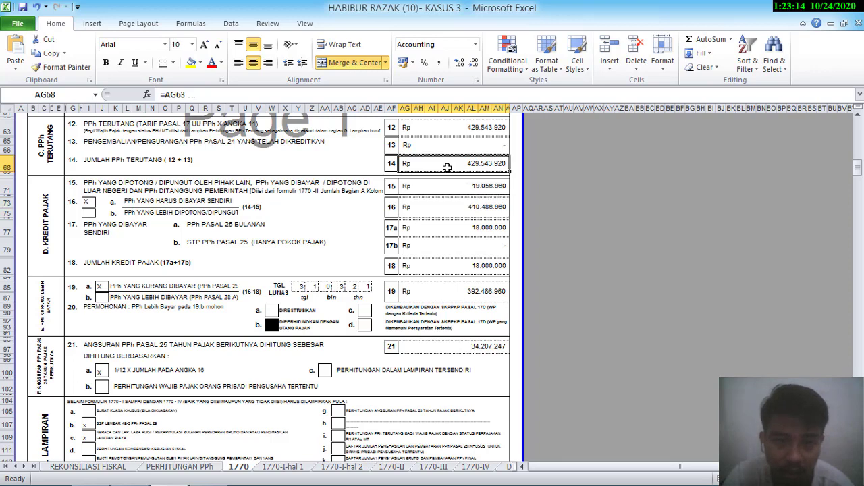
click(469, 194)
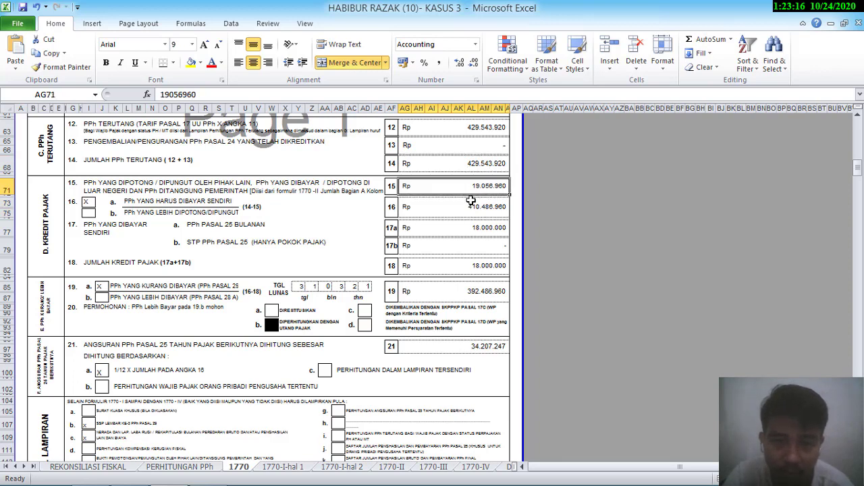
click(472, 206)
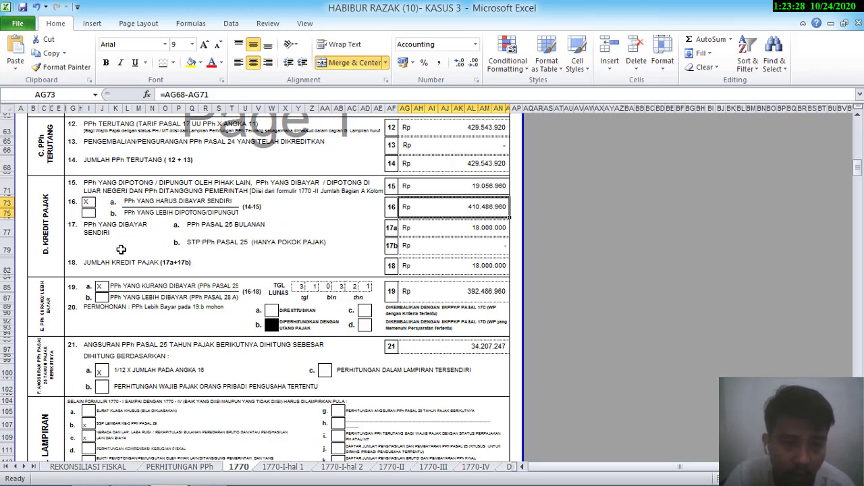
Check the monthly PPh Pasal 25 installment in the Chrome case document against line 17a, and examine lines 17b and 18 in Excel.
mouse_move(127, 481)
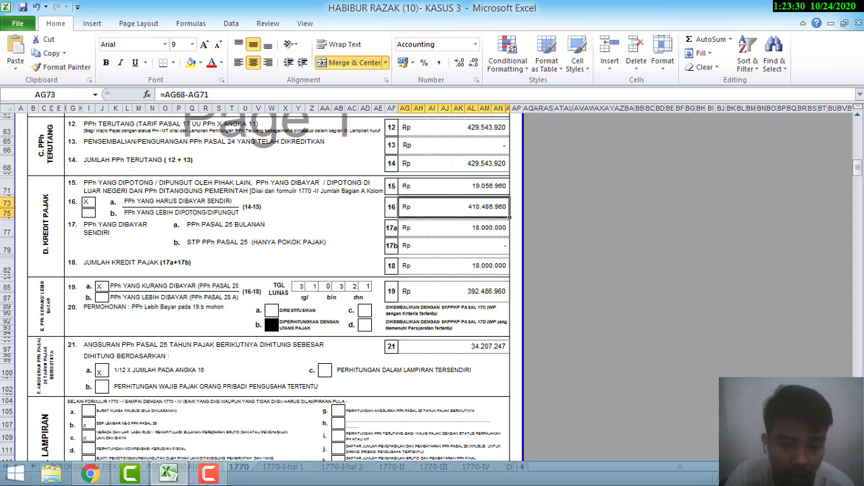
click(95, 476)
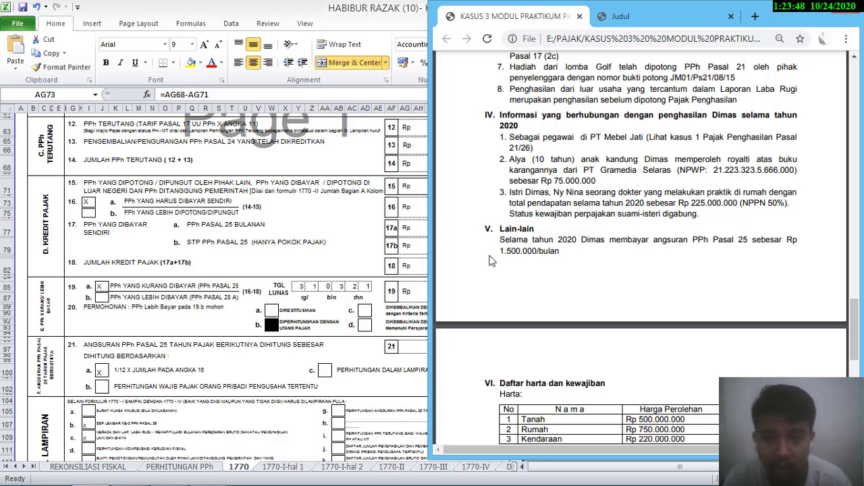
key(alt+Tab)
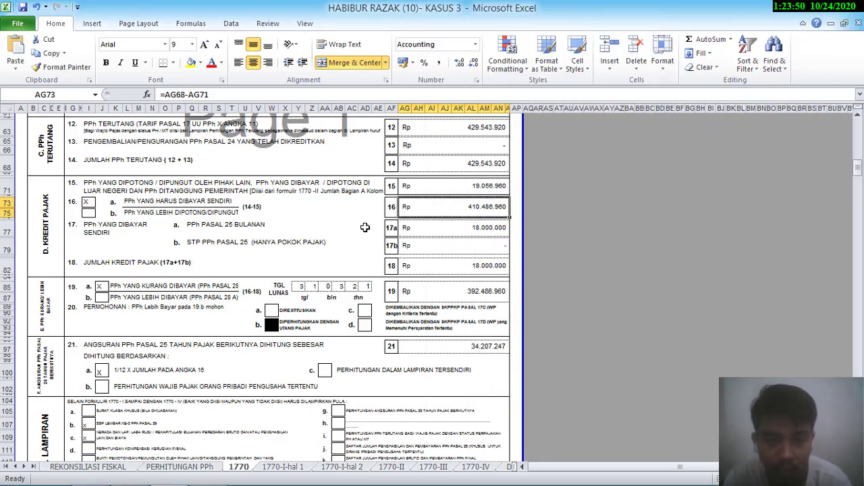
click(470, 228)
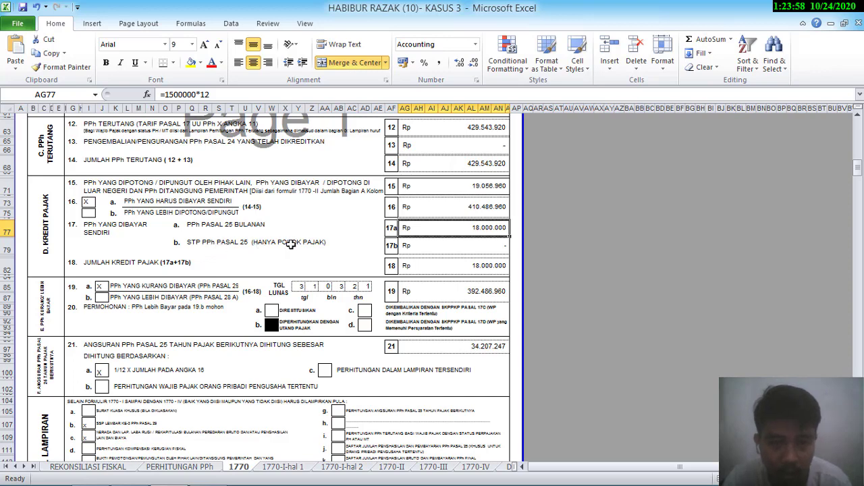
click(496, 243)
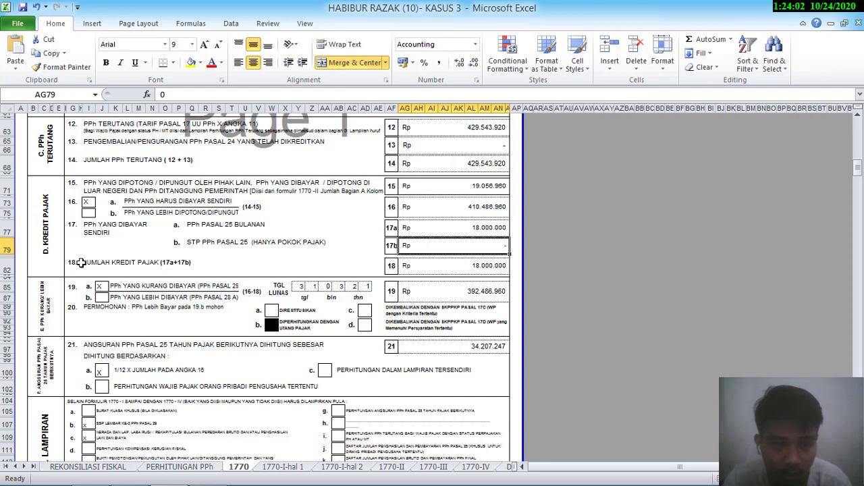
click(495, 267)
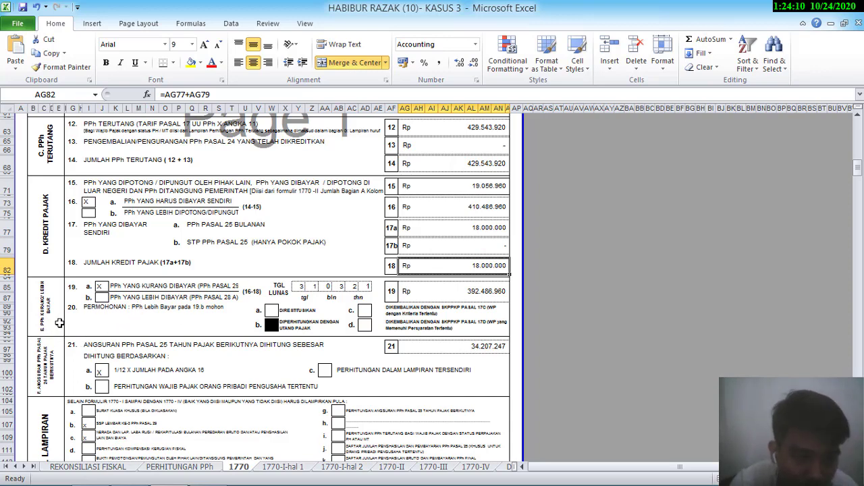
Trace the line 19 underpaid tax formula on the 1770 form to line 16 and Jumlah Kredit Pajak in line 18.
click(470, 295)
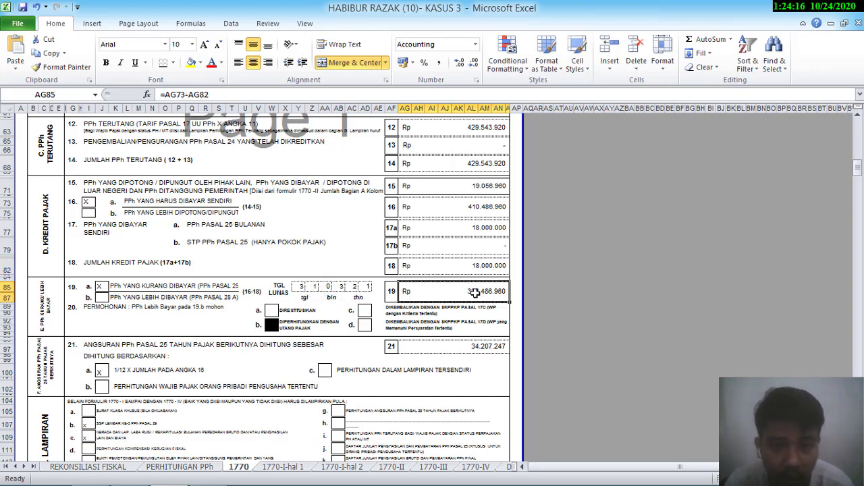
click(473, 206)
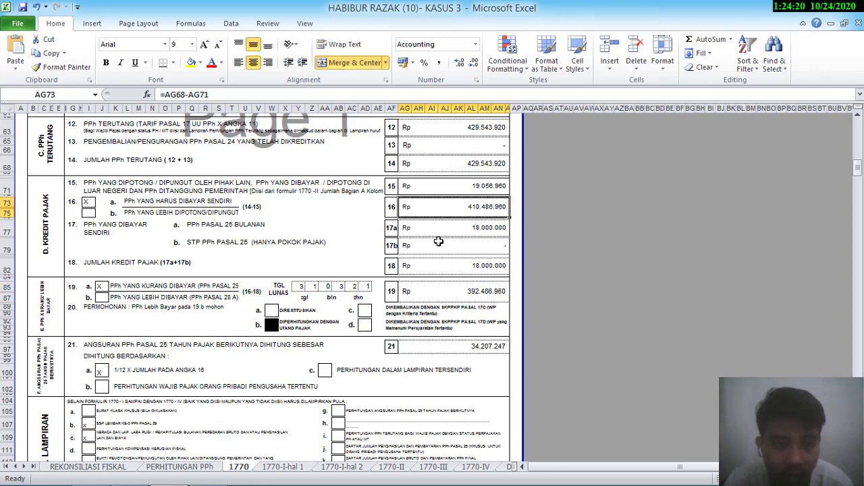
click(480, 265)
click(477, 297)
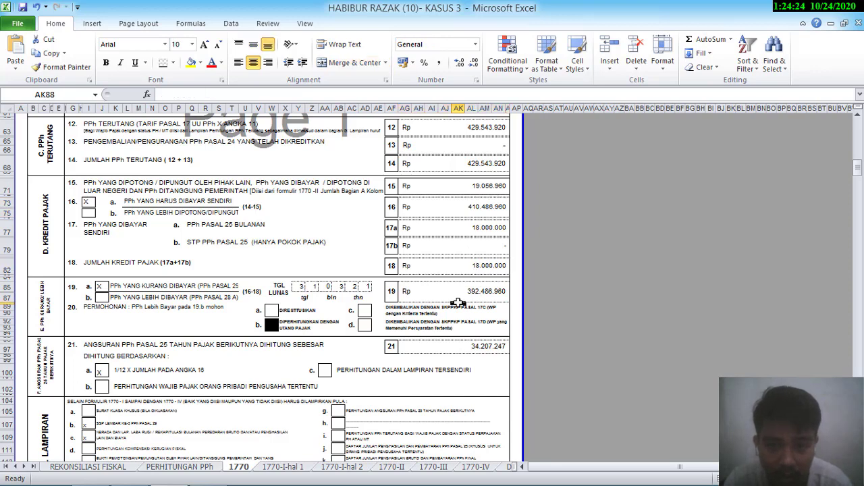
click(473, 294)
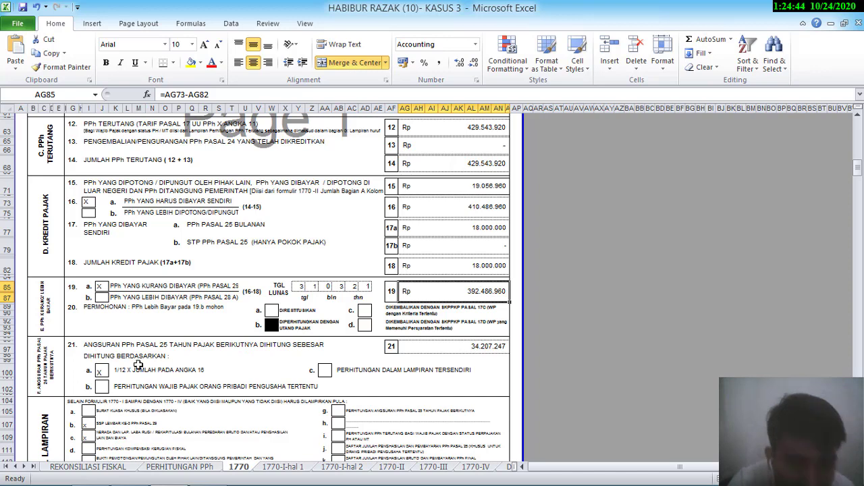
Examine the line 21 formula for next year's PPh Pasal 25 installment and its marked calculation basis, 1/12 of line 16.
click(450, 349)
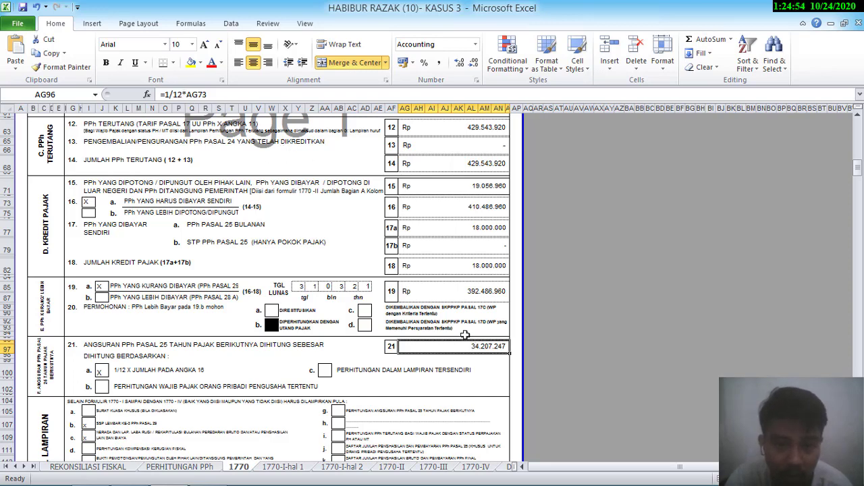
click(463, 289)
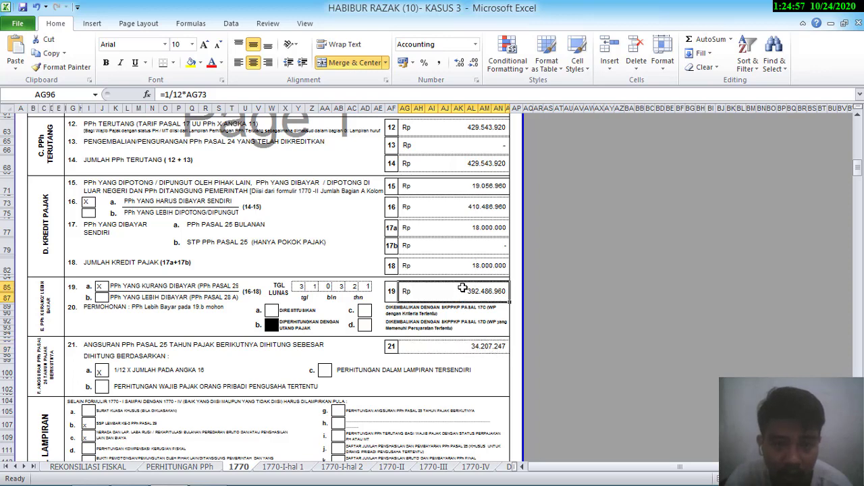
click(468, 346)
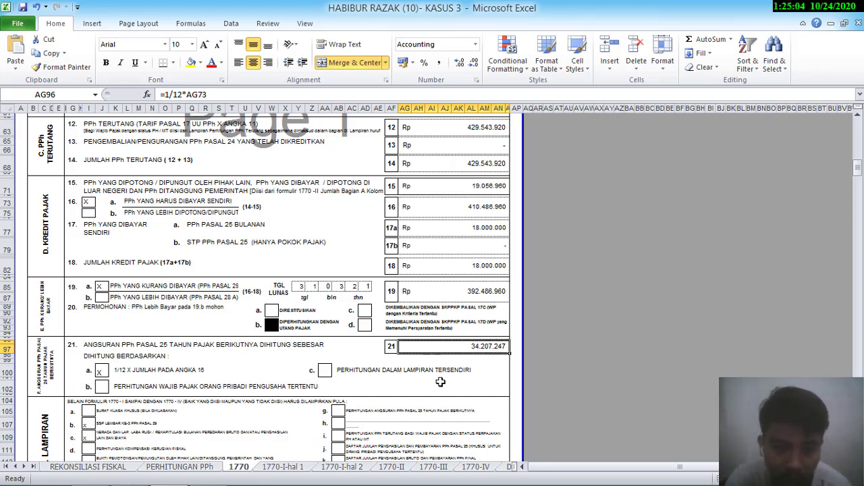
click(102, 373)
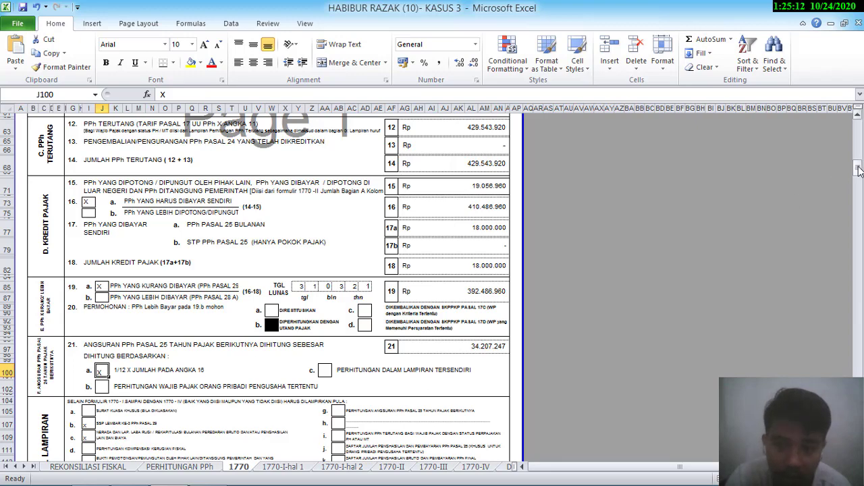
drag(858, 169, 858, 176)
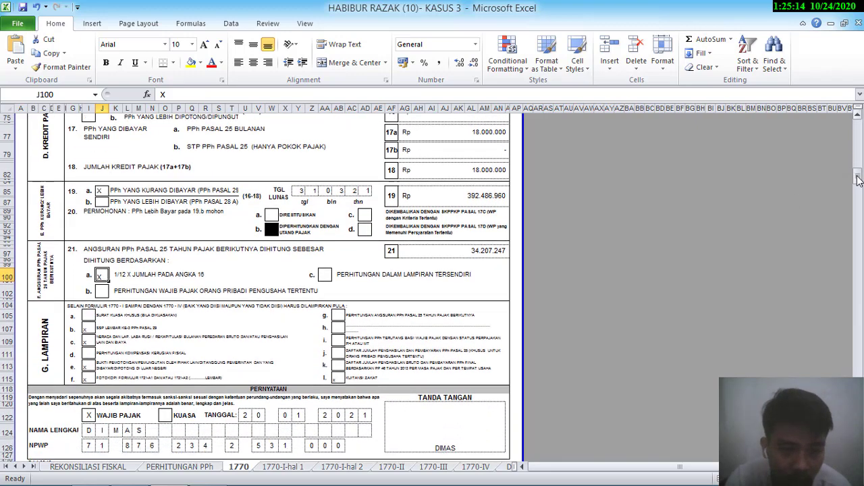
Review the marked attachment boxes b, c, e, f and l in section G of the 1770 form and the signature box under Pernyataan.
click(90, 330)
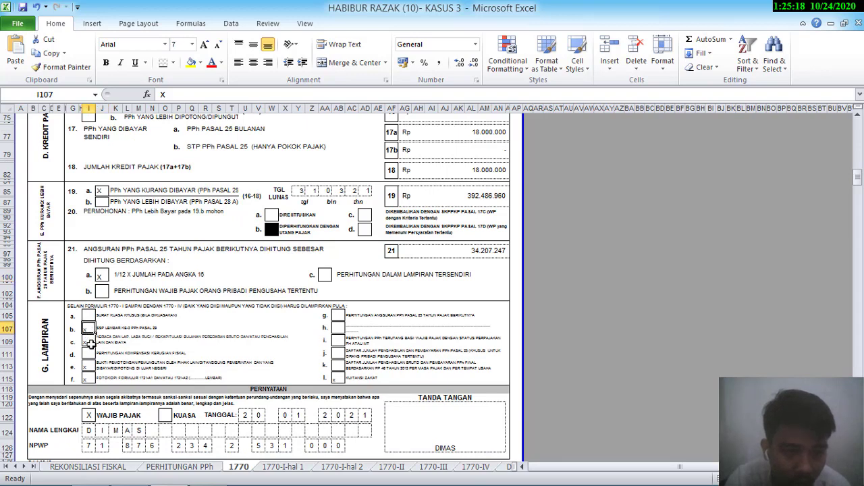
click(88, 344)
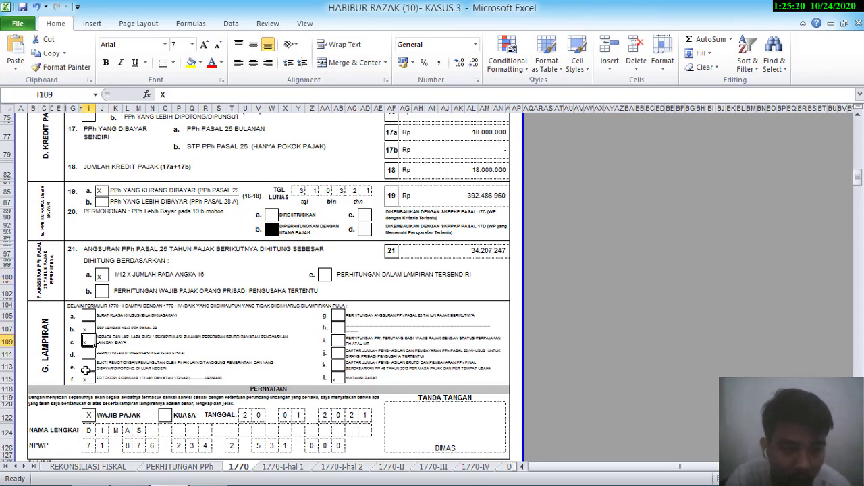
click(87, 368)
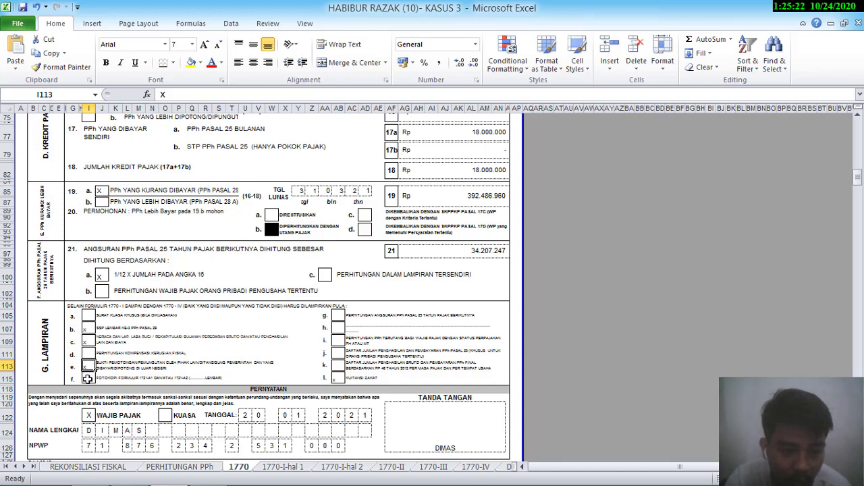
click(87, 378)
click(337, 379)
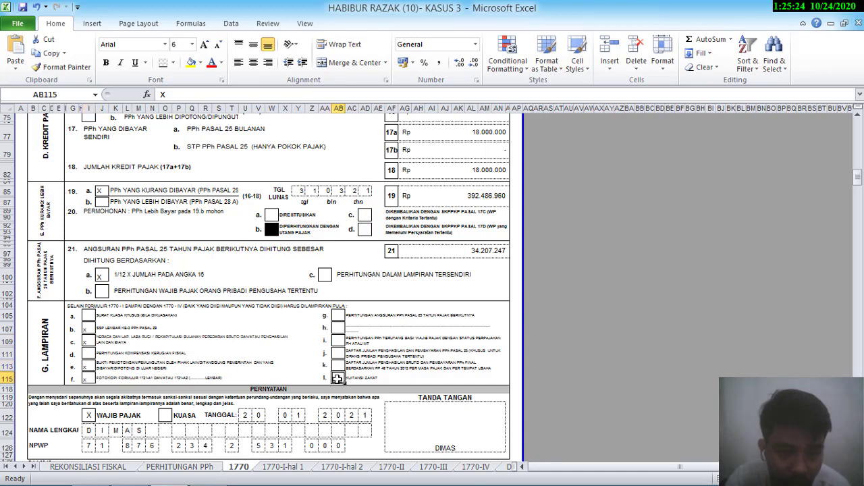
click(88, 327)
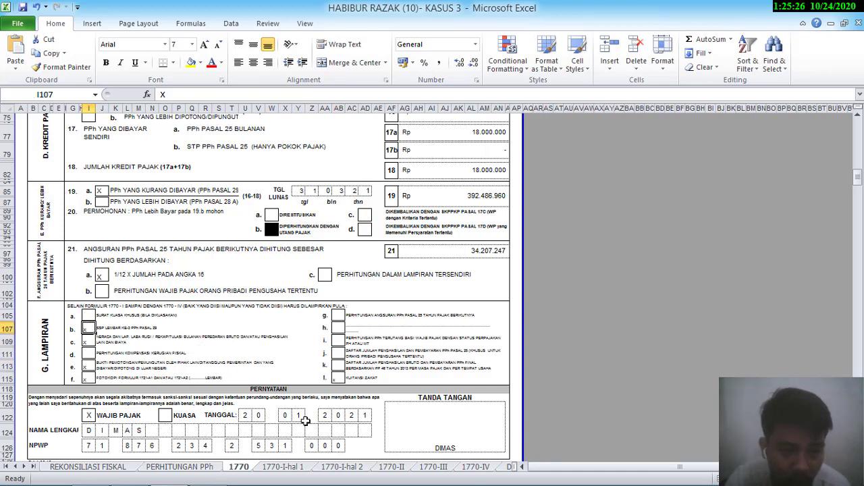
drag(858, 184, 859, 190)
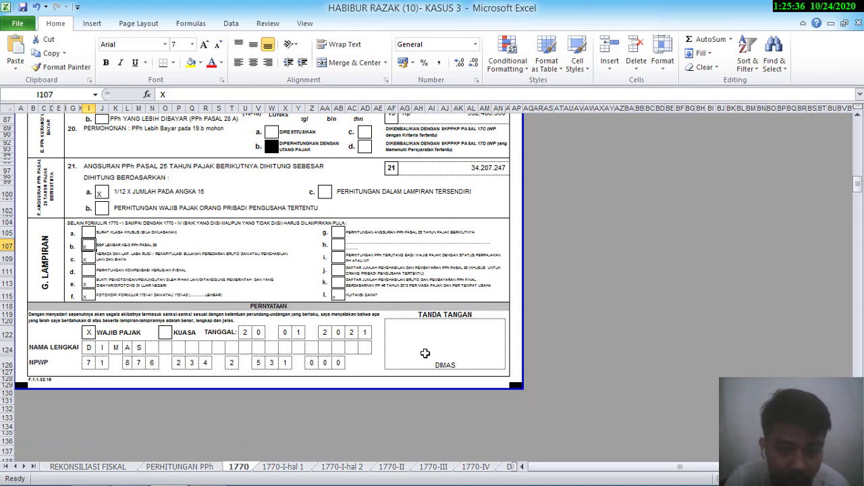
click(473, 359)
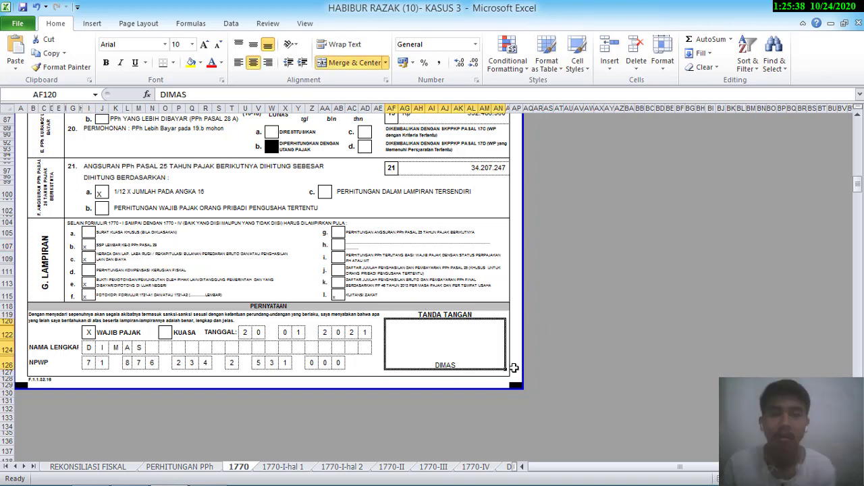